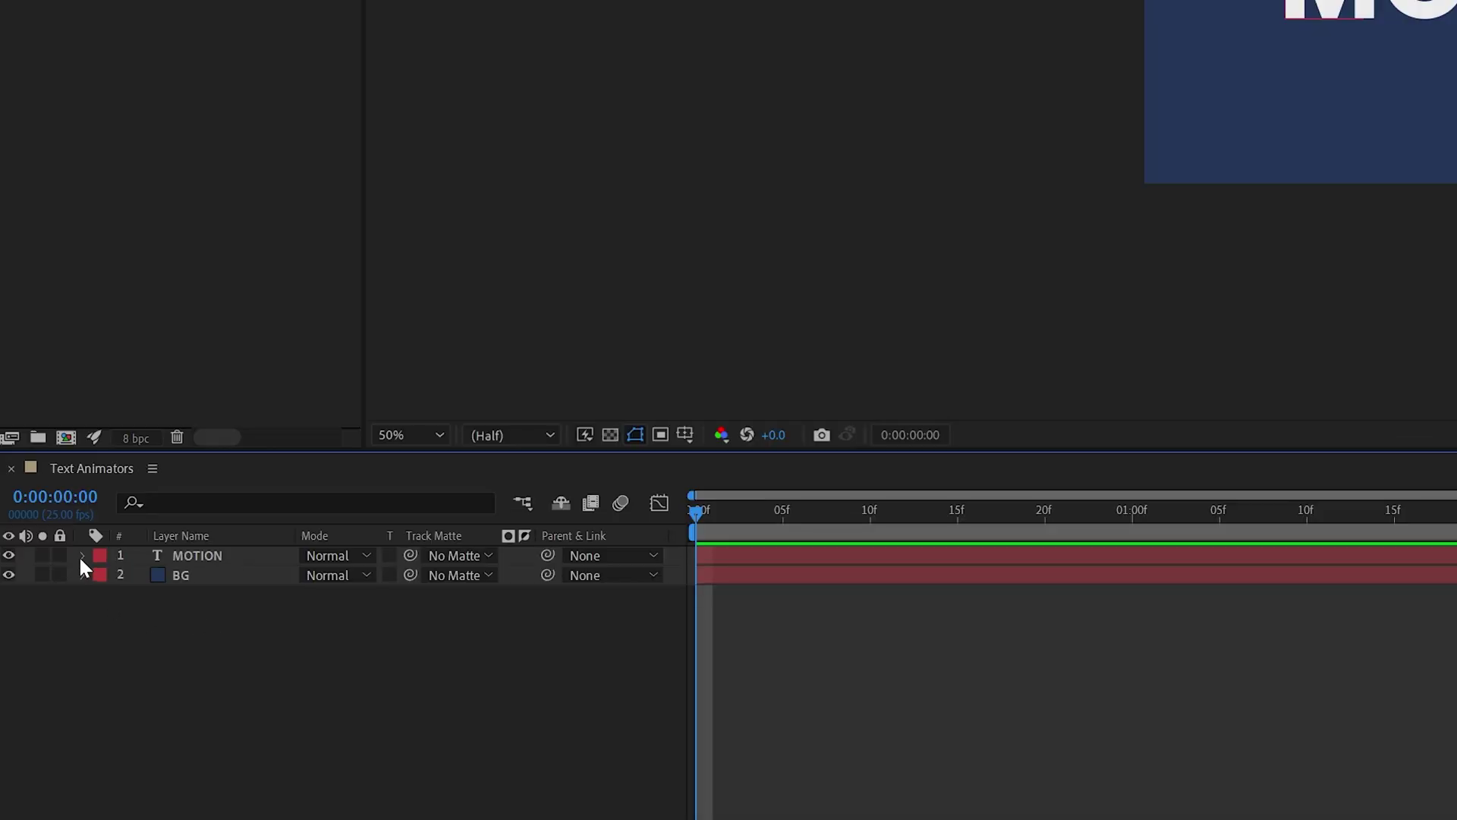
# - Add a Position animator to MOTION, set its Position to 0.0, 250.0, and preview
pyautogui.click(80, 555)
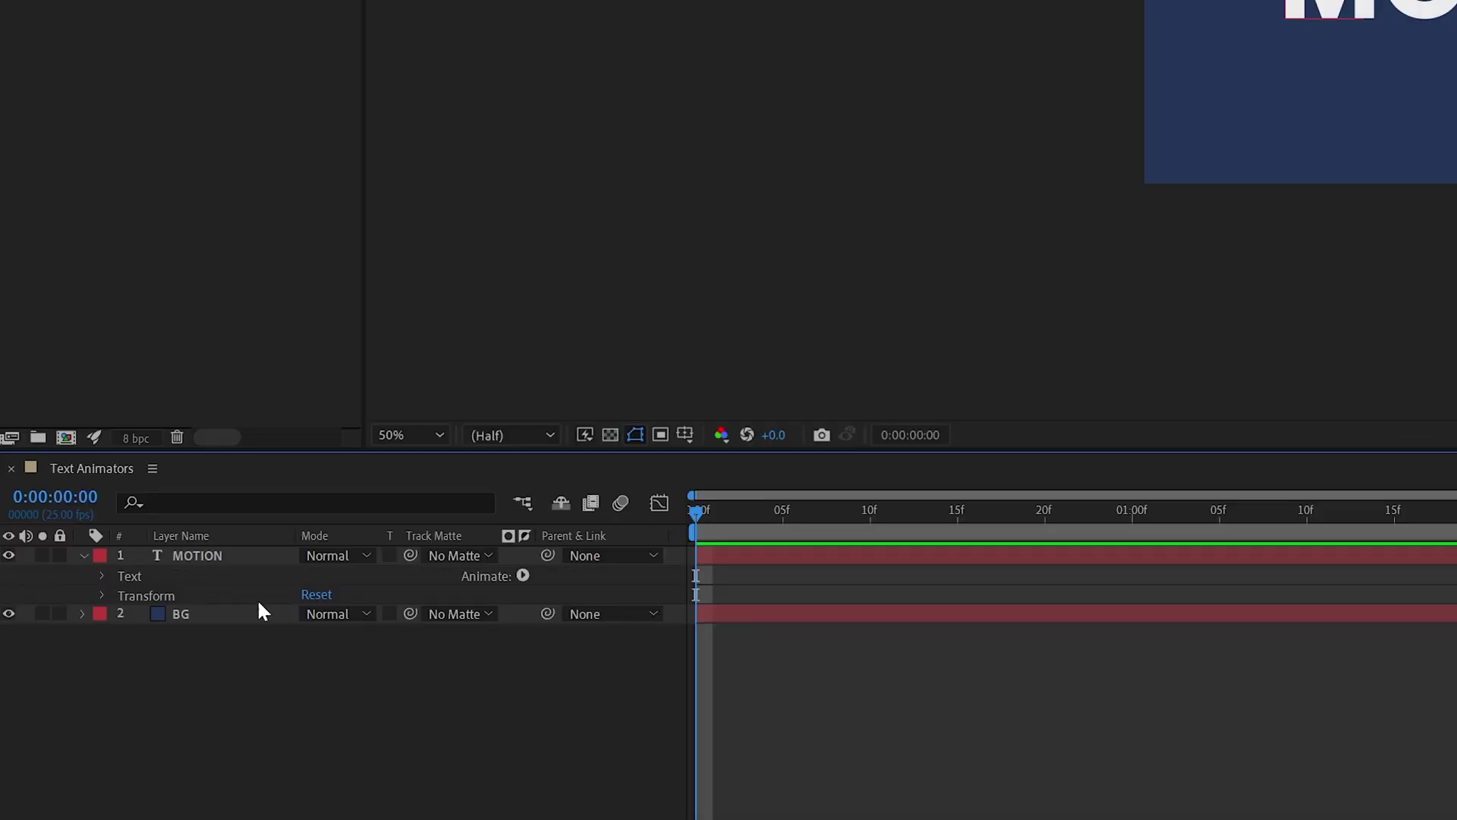
pyautogui.click(523, 575)
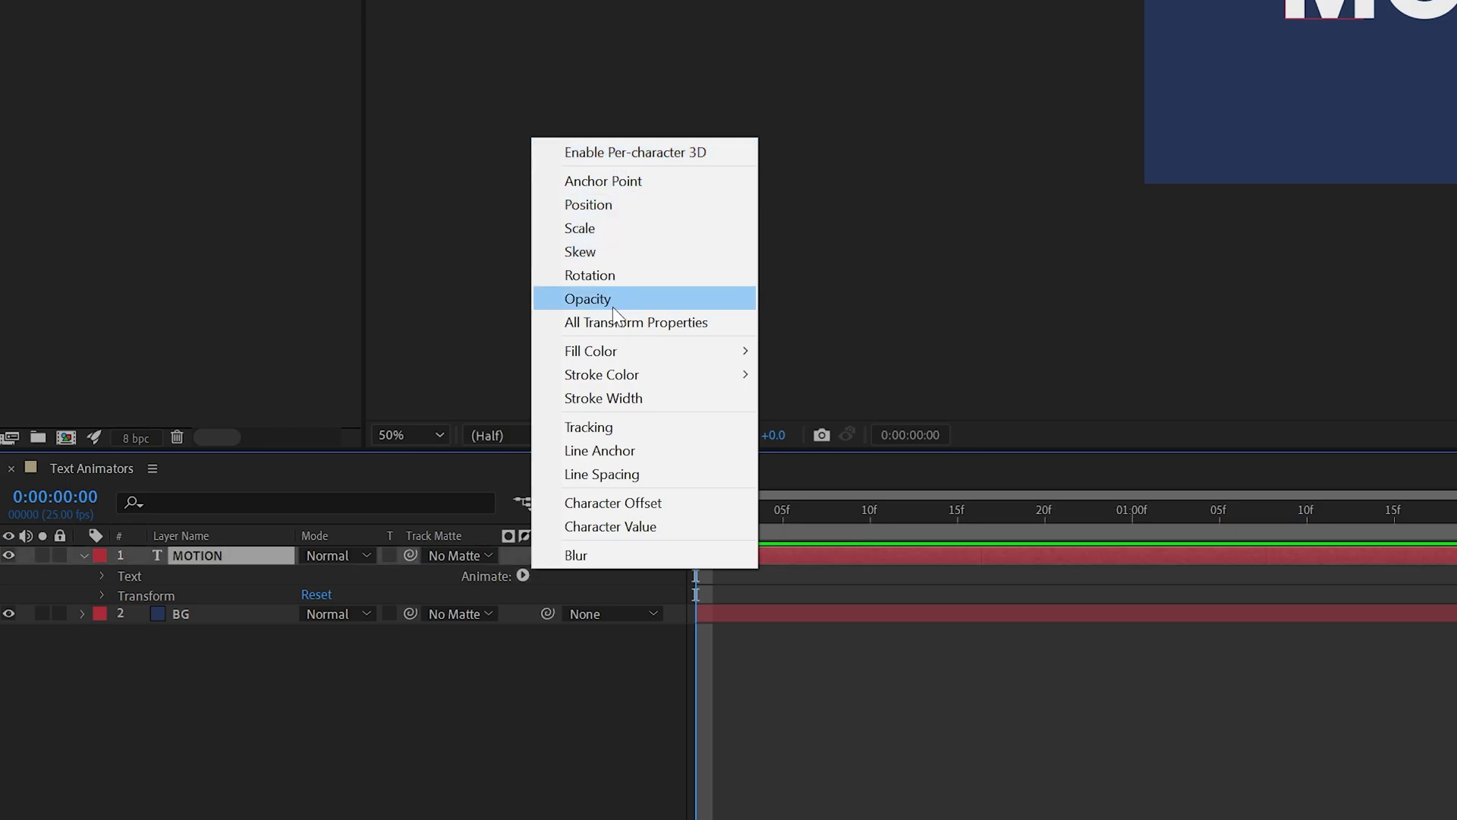
pyautogui.click(650, 207)
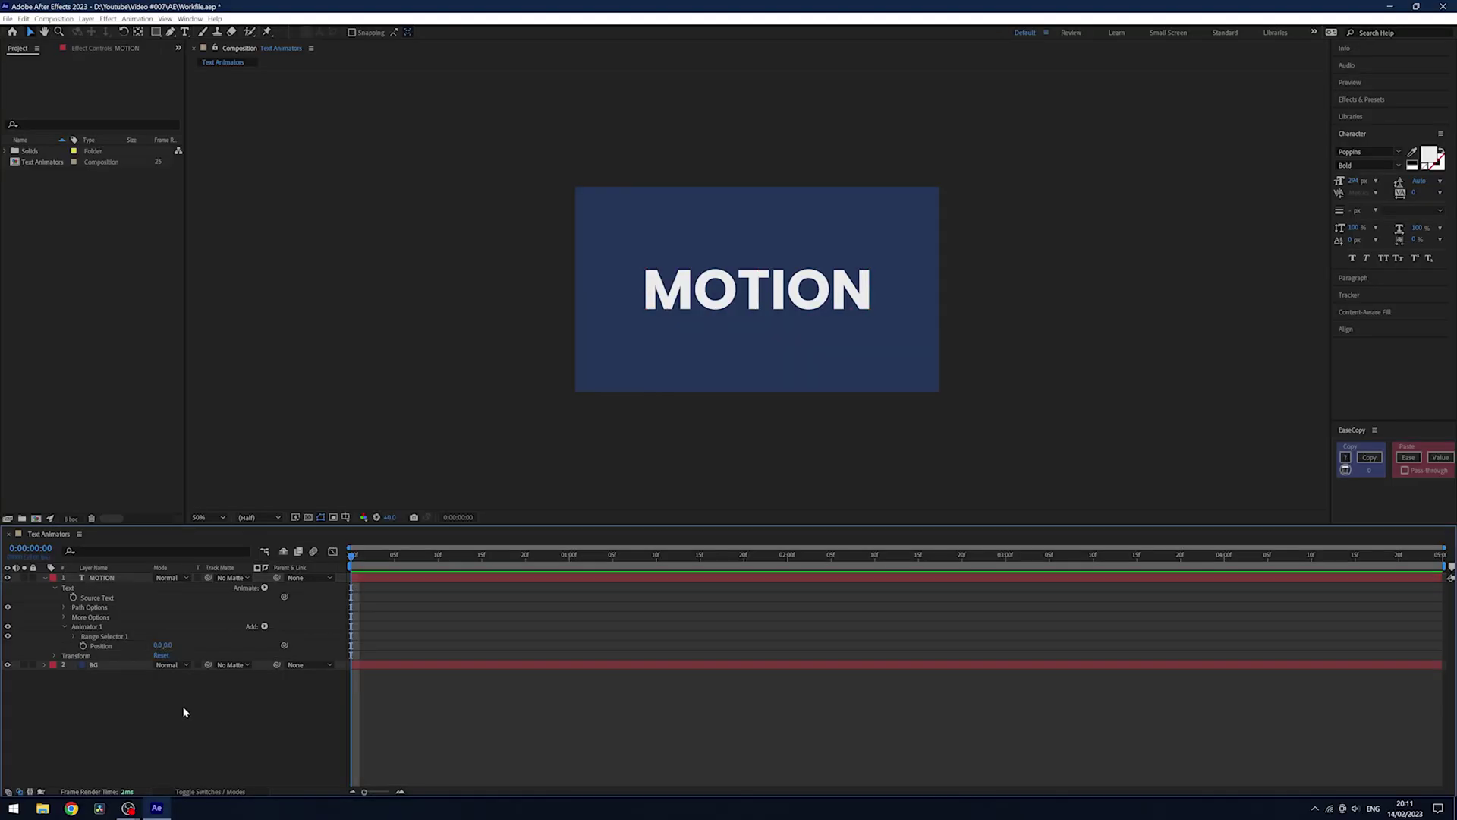
pyautogui.moveTo(167, 650)
pyautogui.mouseDown()
pyautogui.moveTo(369, 644)
pyautogui.moveTo(152, 647)
pyautogui.moveTo(220, 647)
pyautogui.moveTo(228, 662)
pyautogui.moveTo(170, 646)
pyautogui.mouseUp()
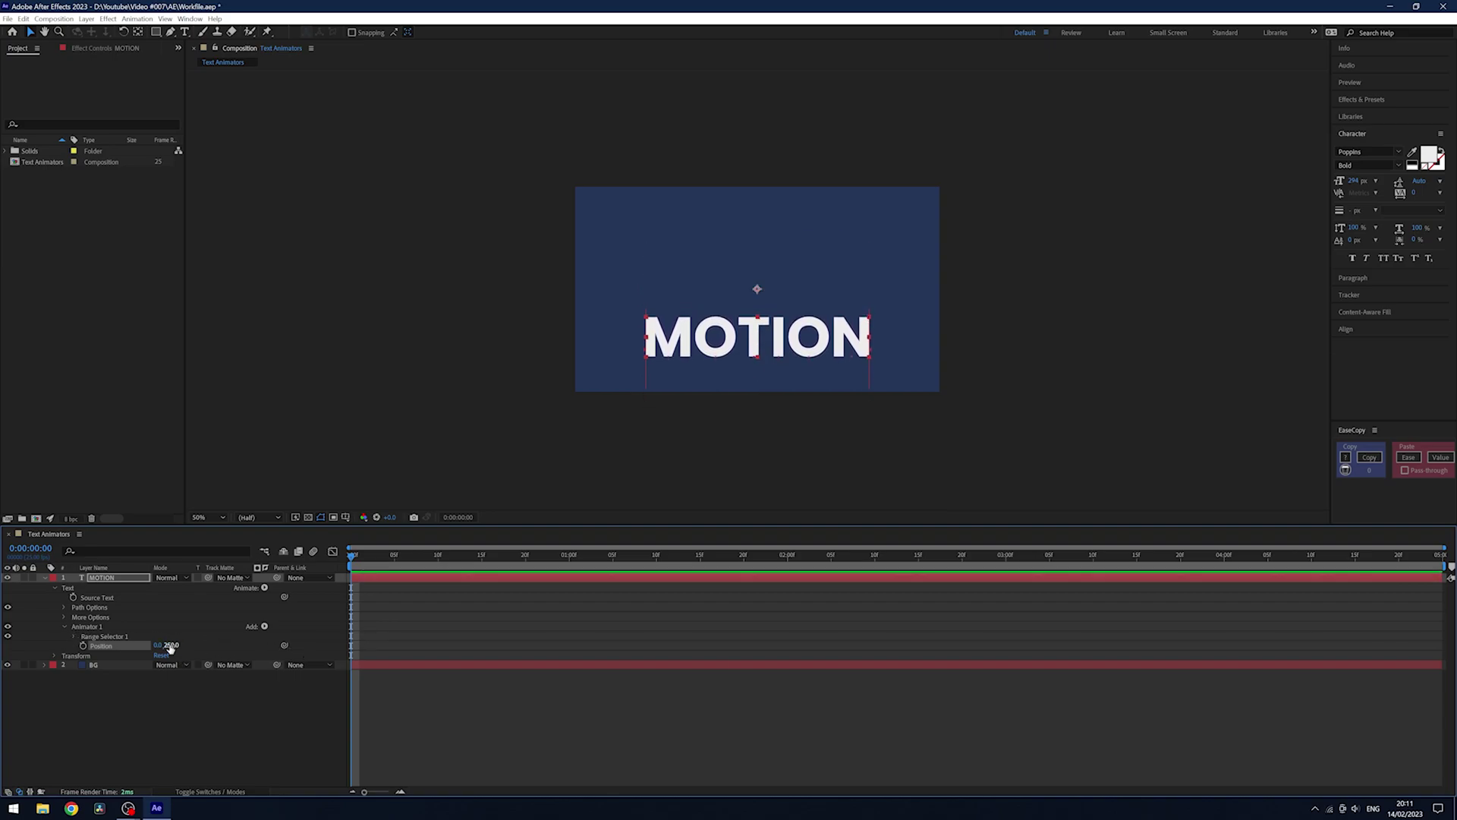
pyautogui.press('space')
pyautogui.click(485, 622)
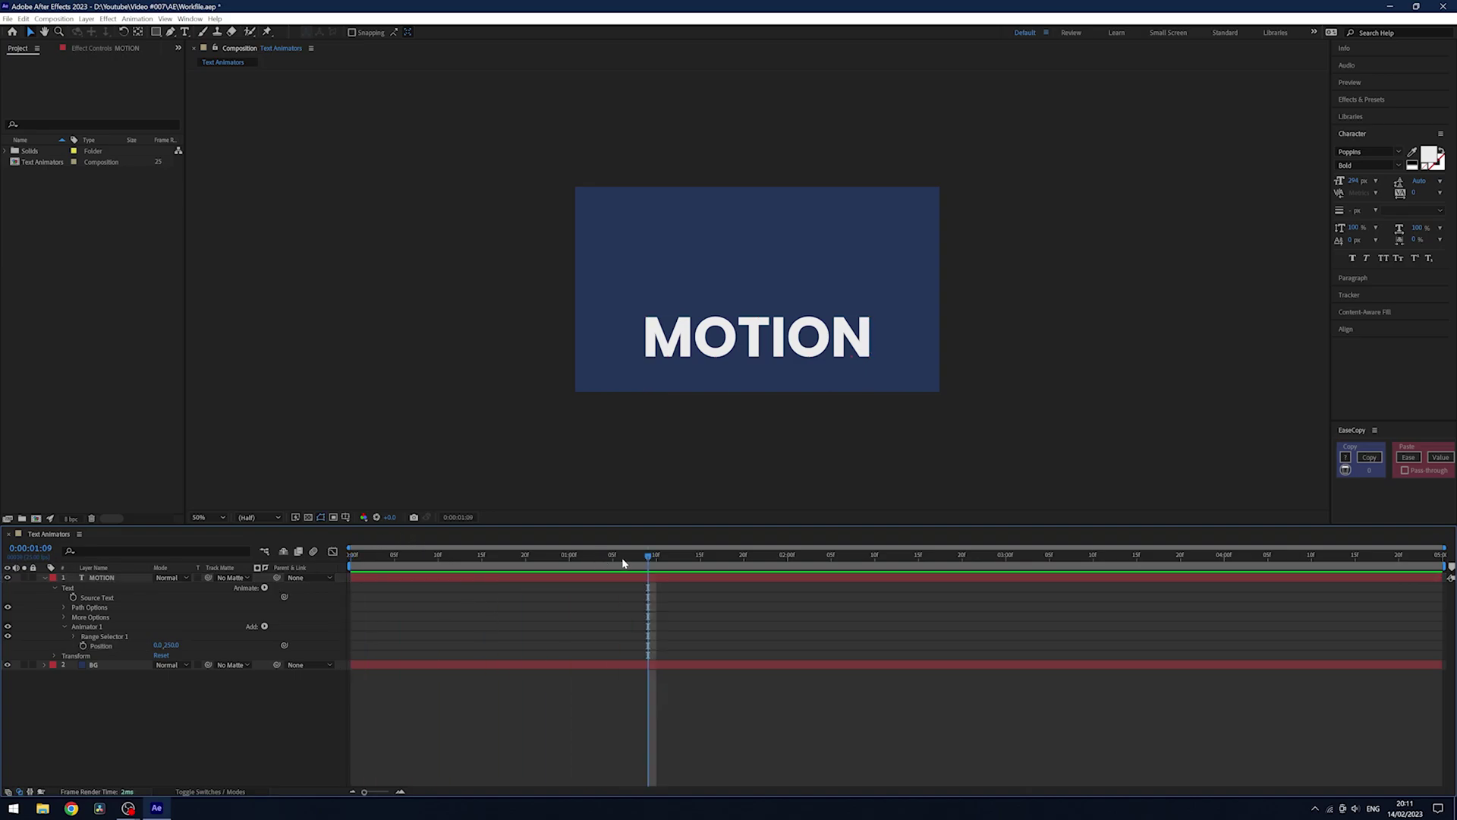
pyautogui.press('space')
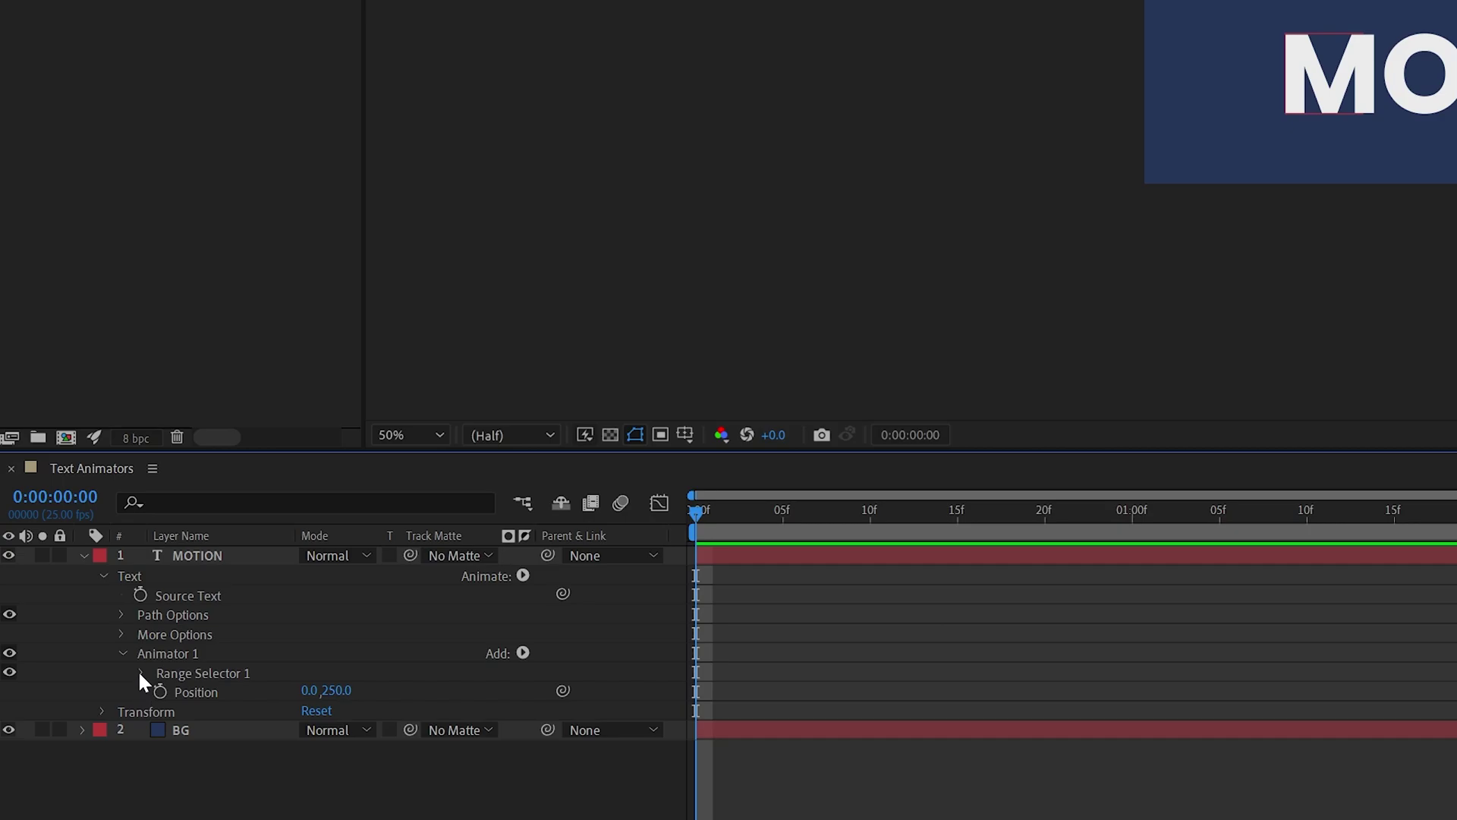
# - Reveal Range Selector 1 and scrub its Start value at frame 6 to test the range
pyautogui.click(140, 673)
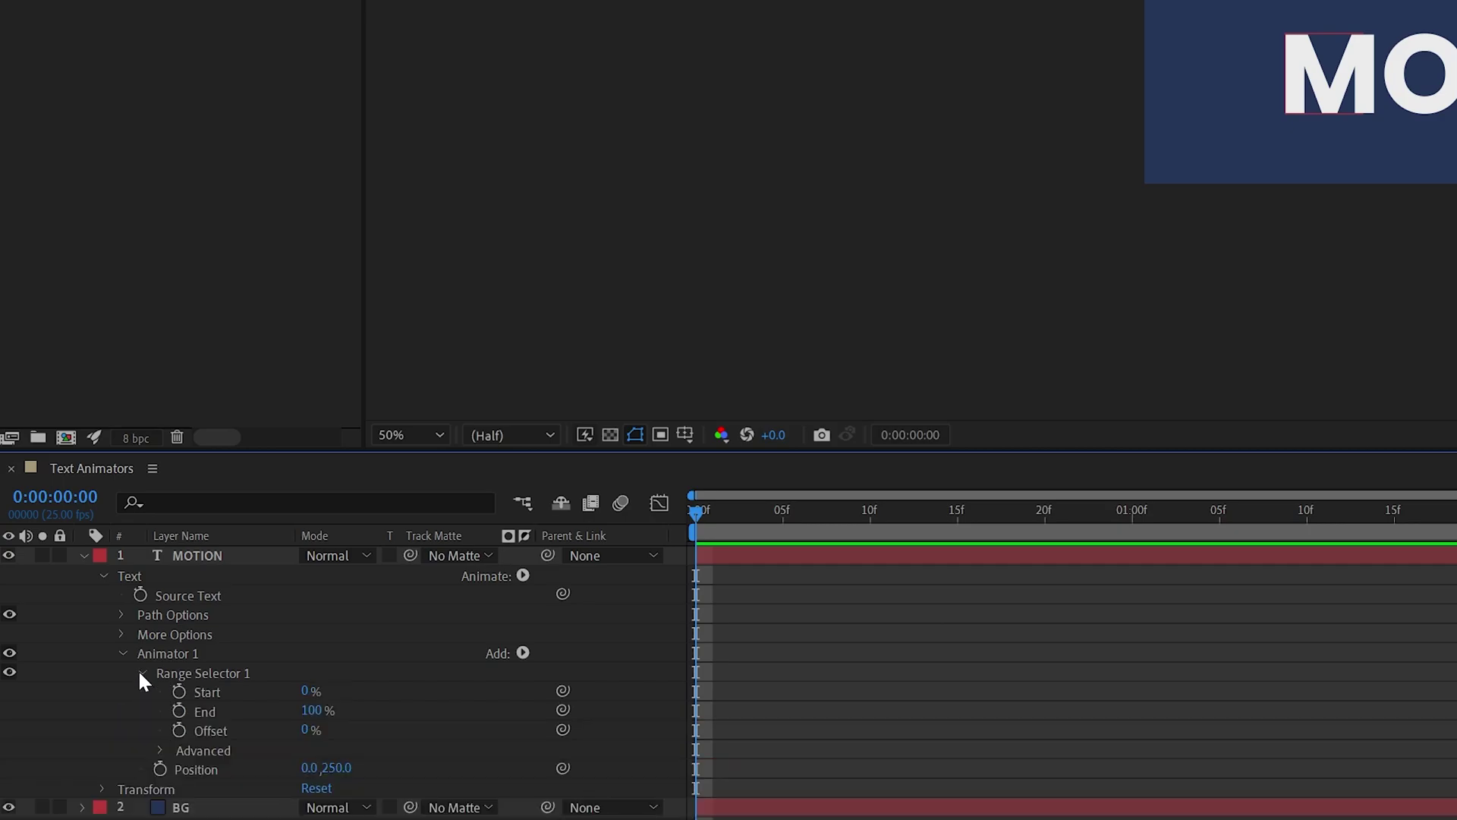
pyautogui.click(217, 673)
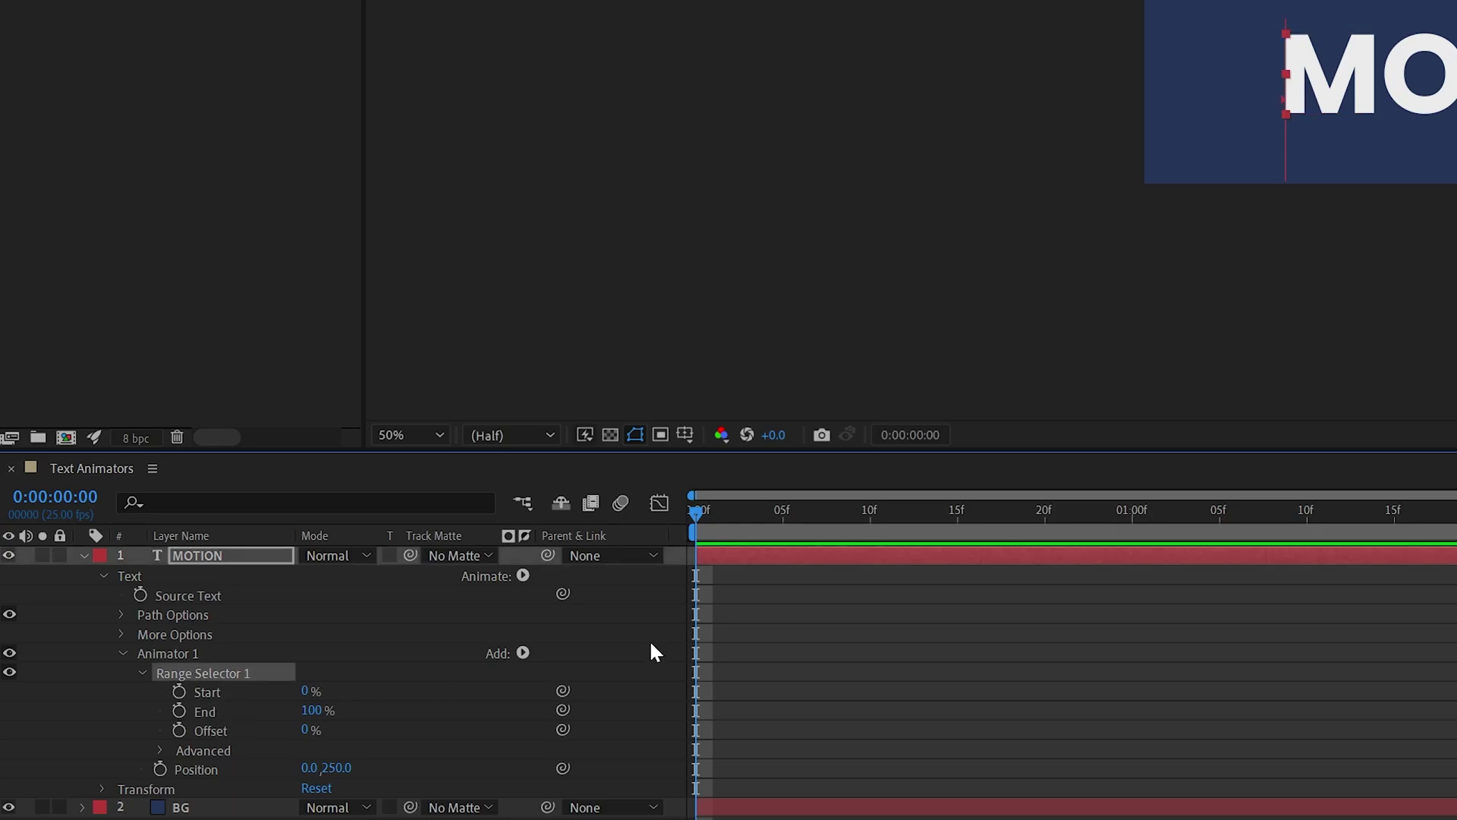
pyautogui.click(801, 516)
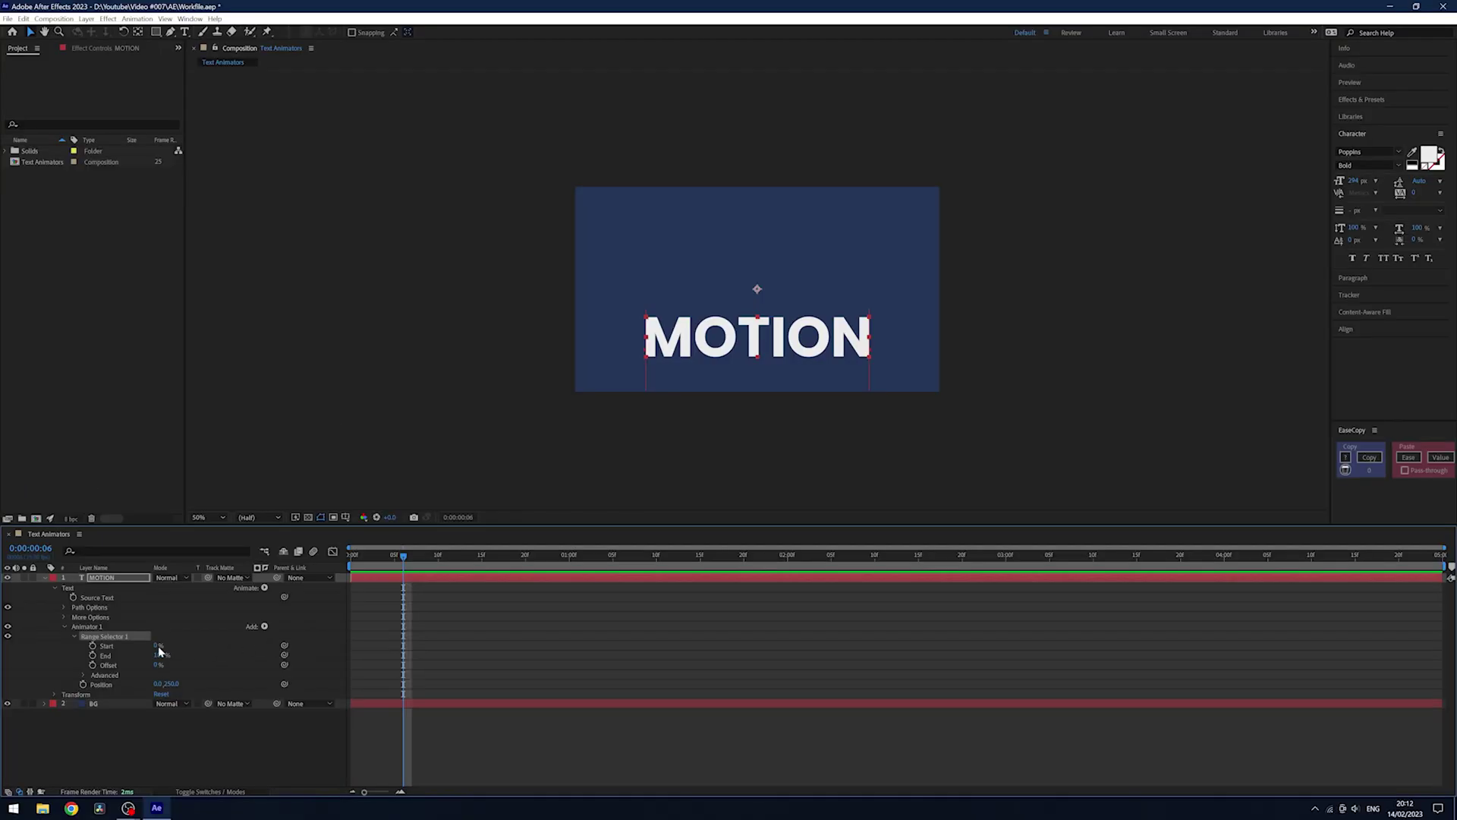
pyautogui.moveTo(306, 691); pyautogui.dragTo(319, 689)
pyautogui.moveTo(164, 644); pyautogui.dragTo(144, 645)
pyautogui.moveTo(157, 645); pyautogui.dragTo(185, 646)
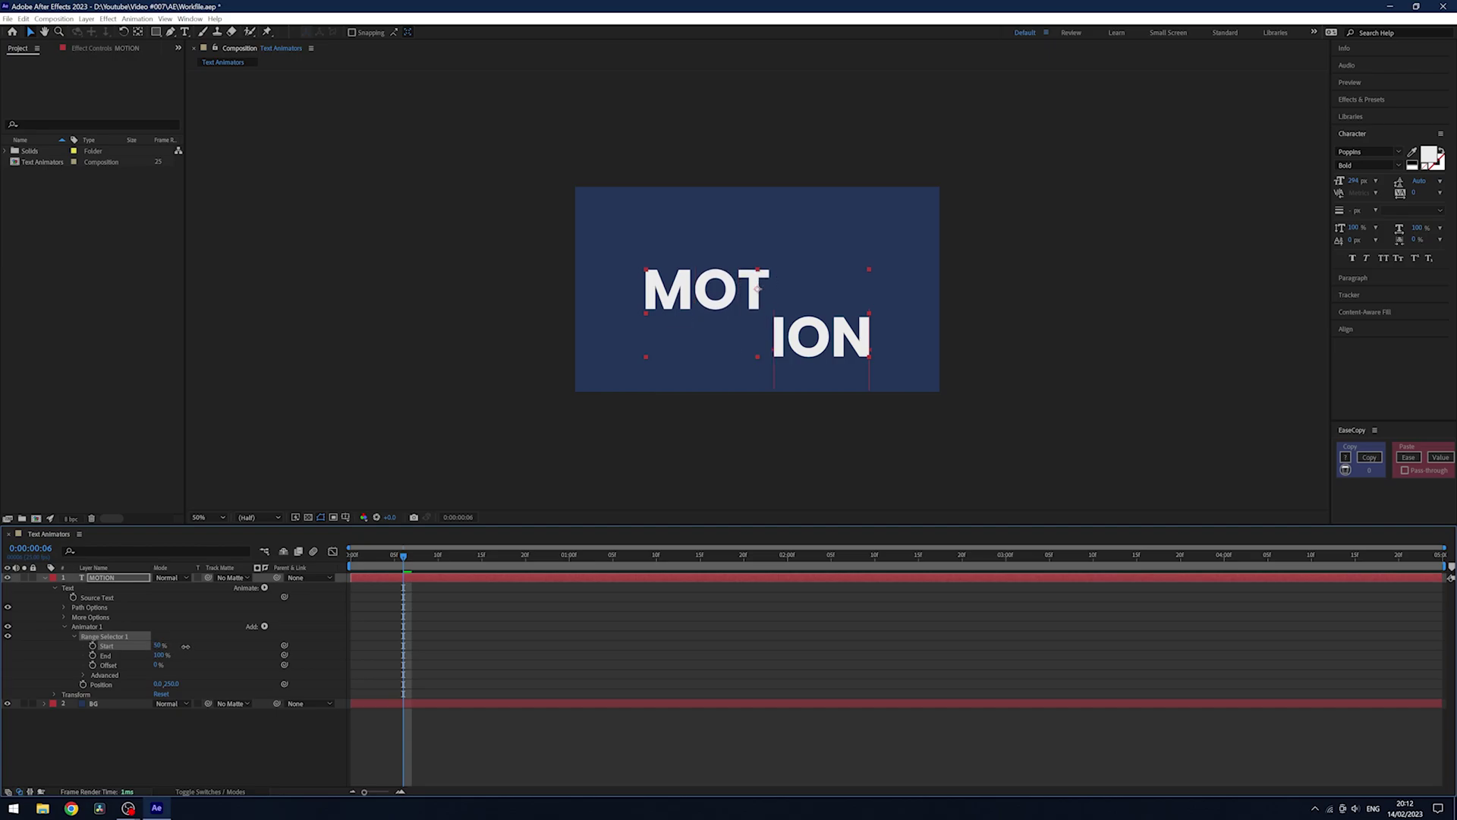
# - Enter a Start of 50%, then set Start back to 0%
pyautogui.click(160, 646)
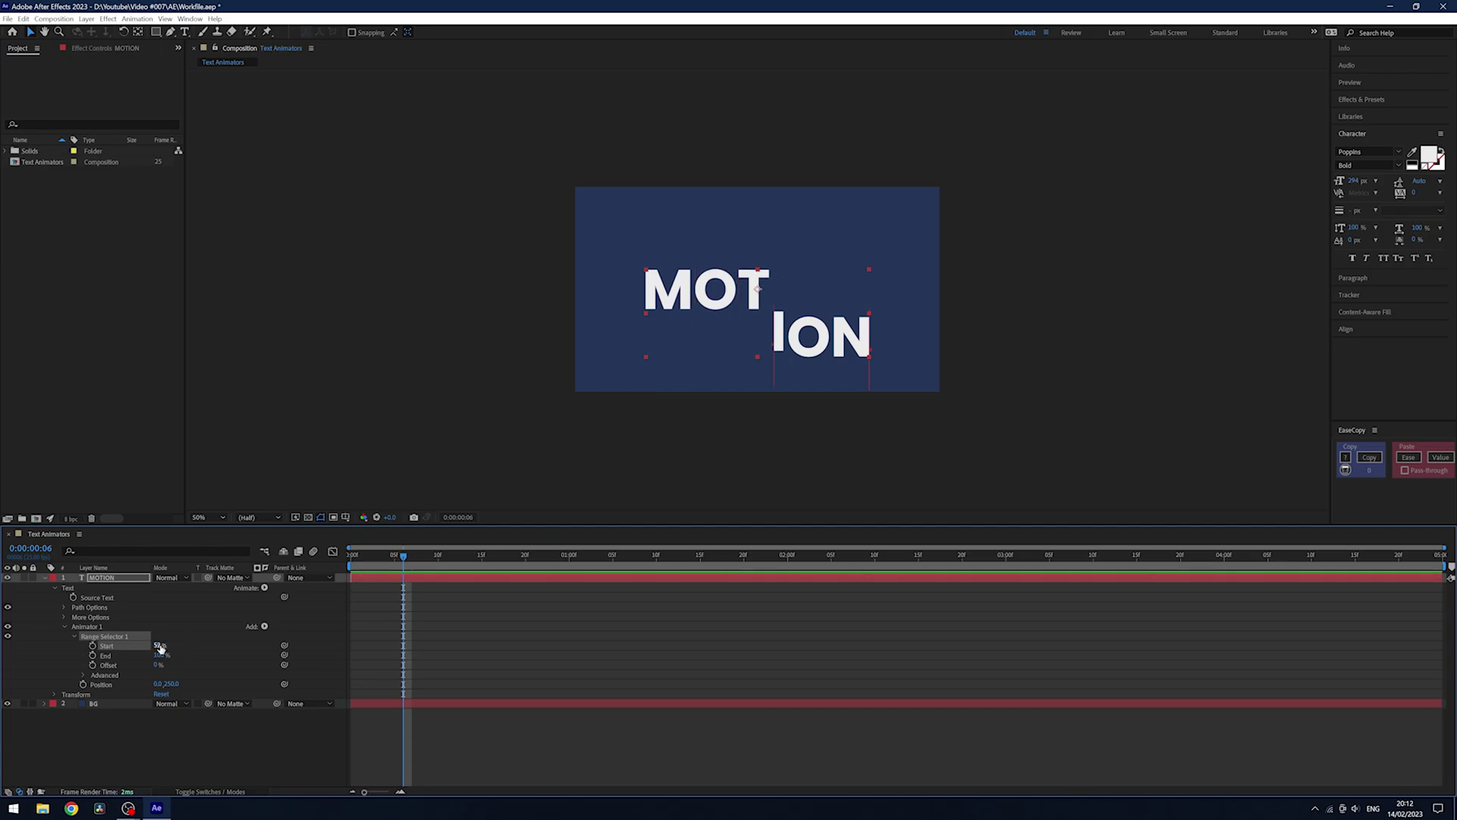
pyautogui.write('50')
pyautogui.press('Return')
pyautogui.click(159, 646)
pyautogui.write('0')
pyautogui.press('Return')
pyautogui.click(542, 664)
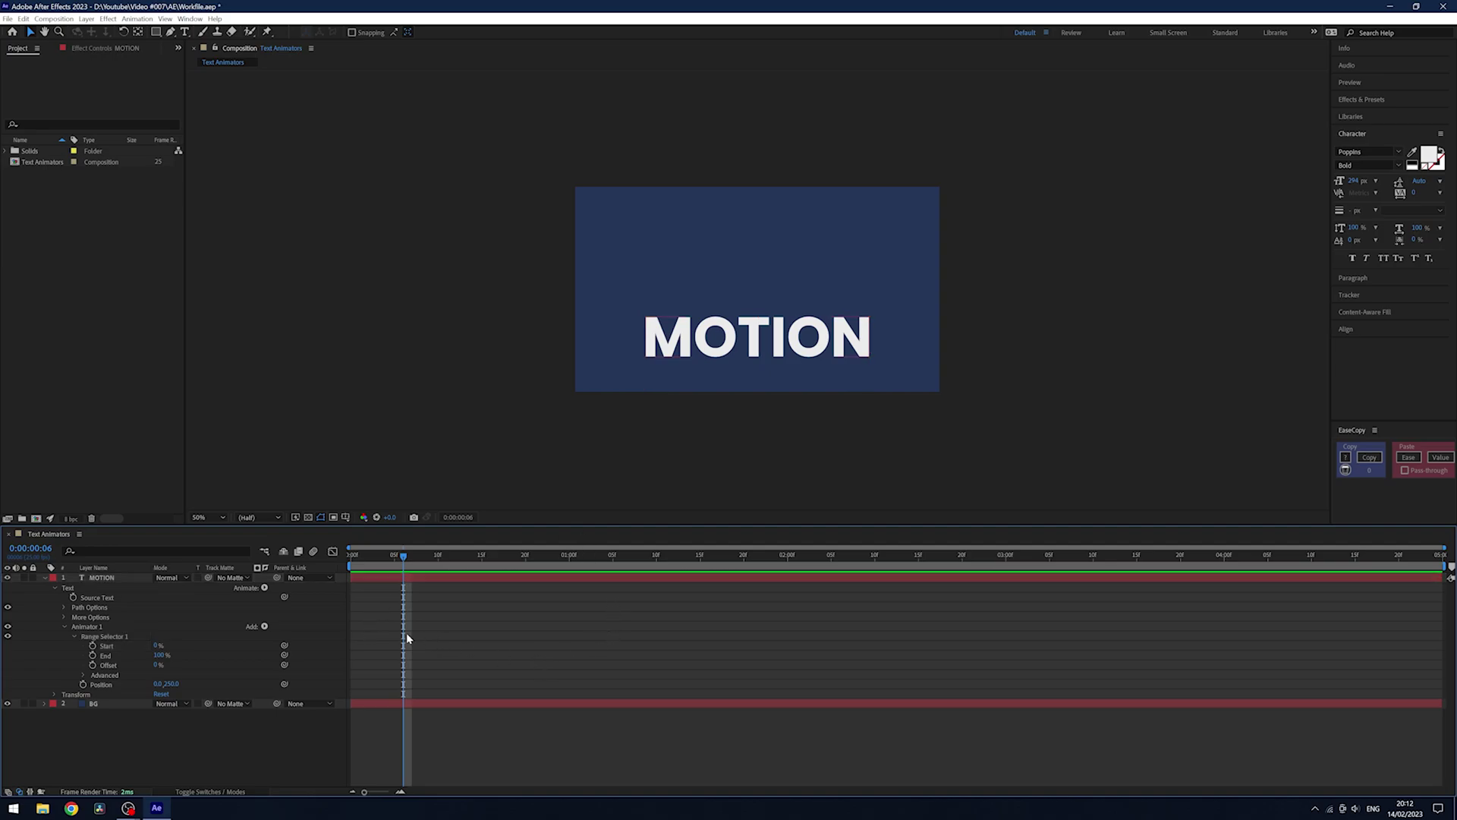
# - Keyframe the range selector Offset from 0% at the start to 100% at one second
pyautogui.moveTo(407, 638); pyautogui.dragTo(350, 638)
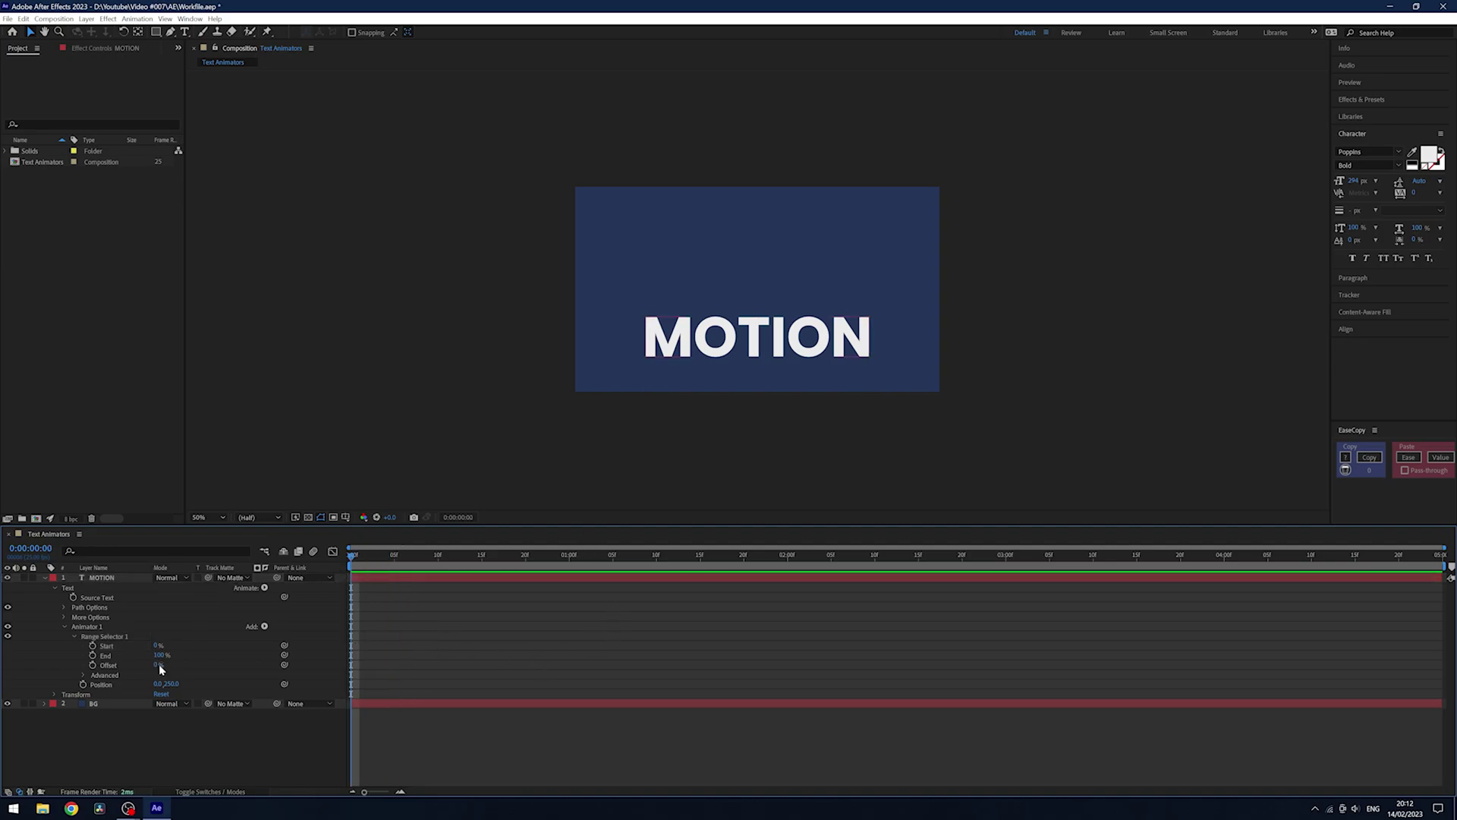
pyautogui.click(109, 665)
pyautogui.moveTo(384, 557); pyautogui.dragTo(350, 559)
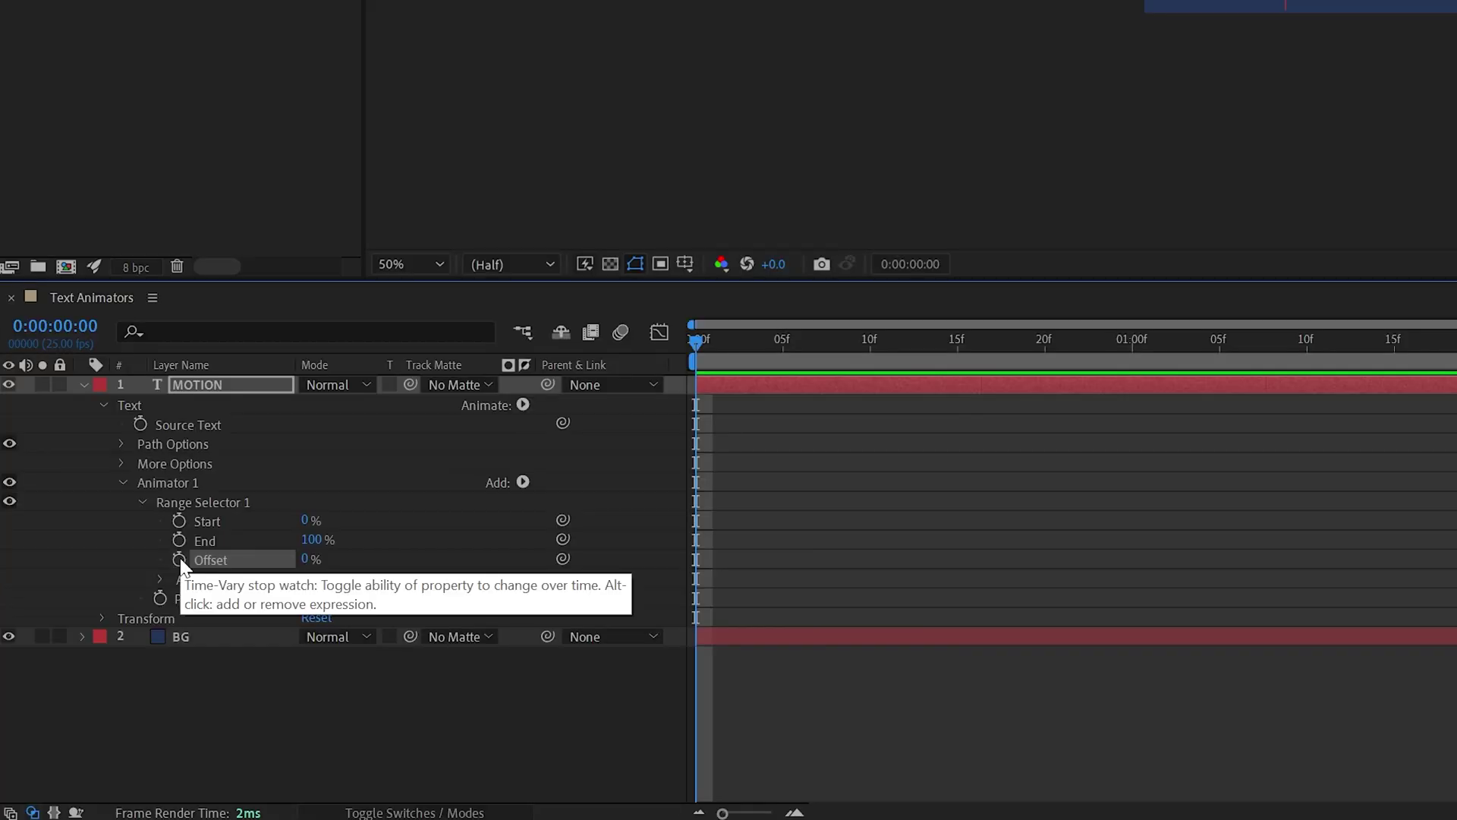
pyautogui.click(180, 560)
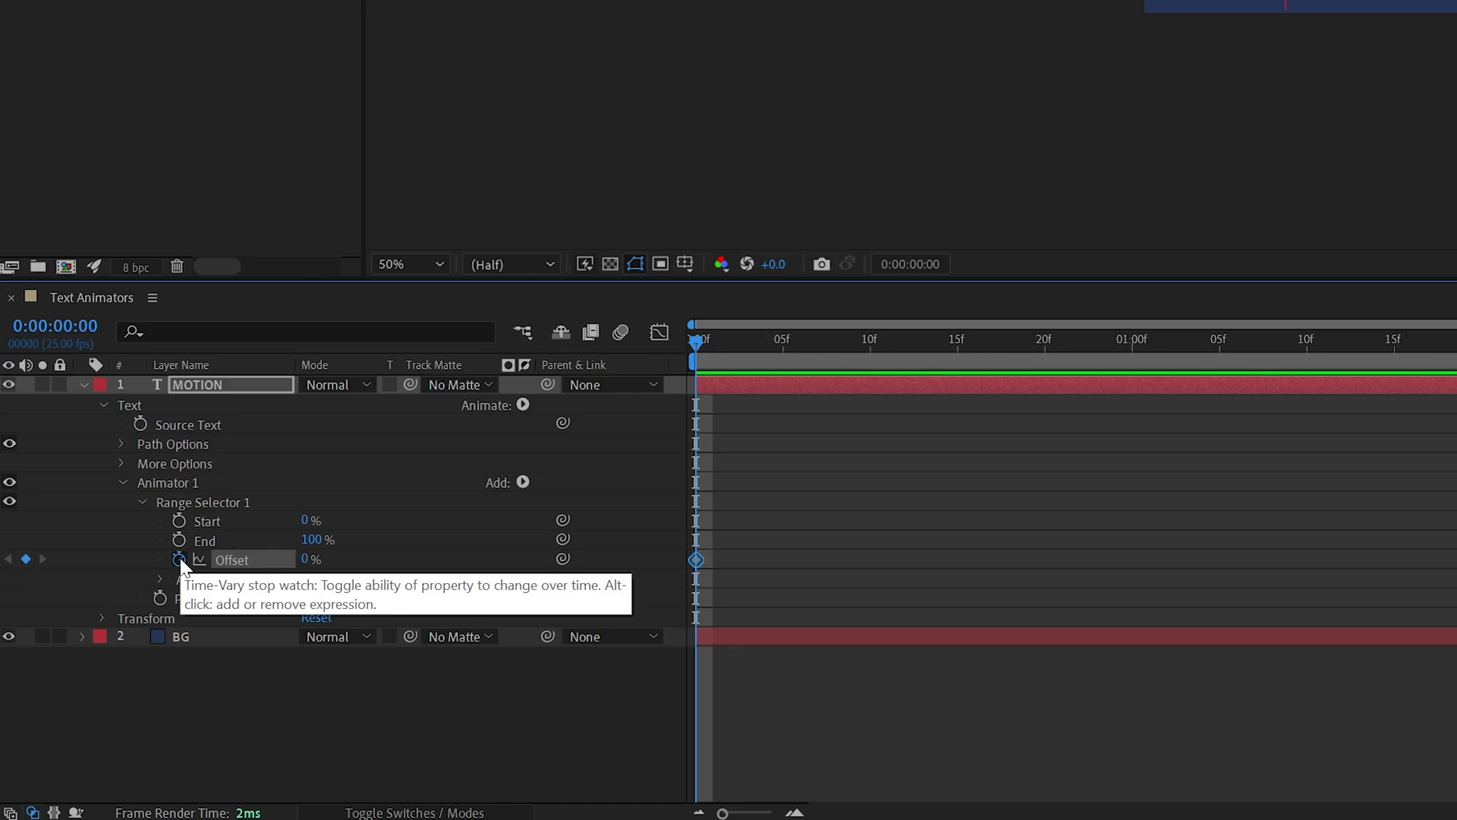
pyautogui.click(1133, 346)
pyautogui.moveTo(311, 558); pyautogui.dragTo(347, 558)
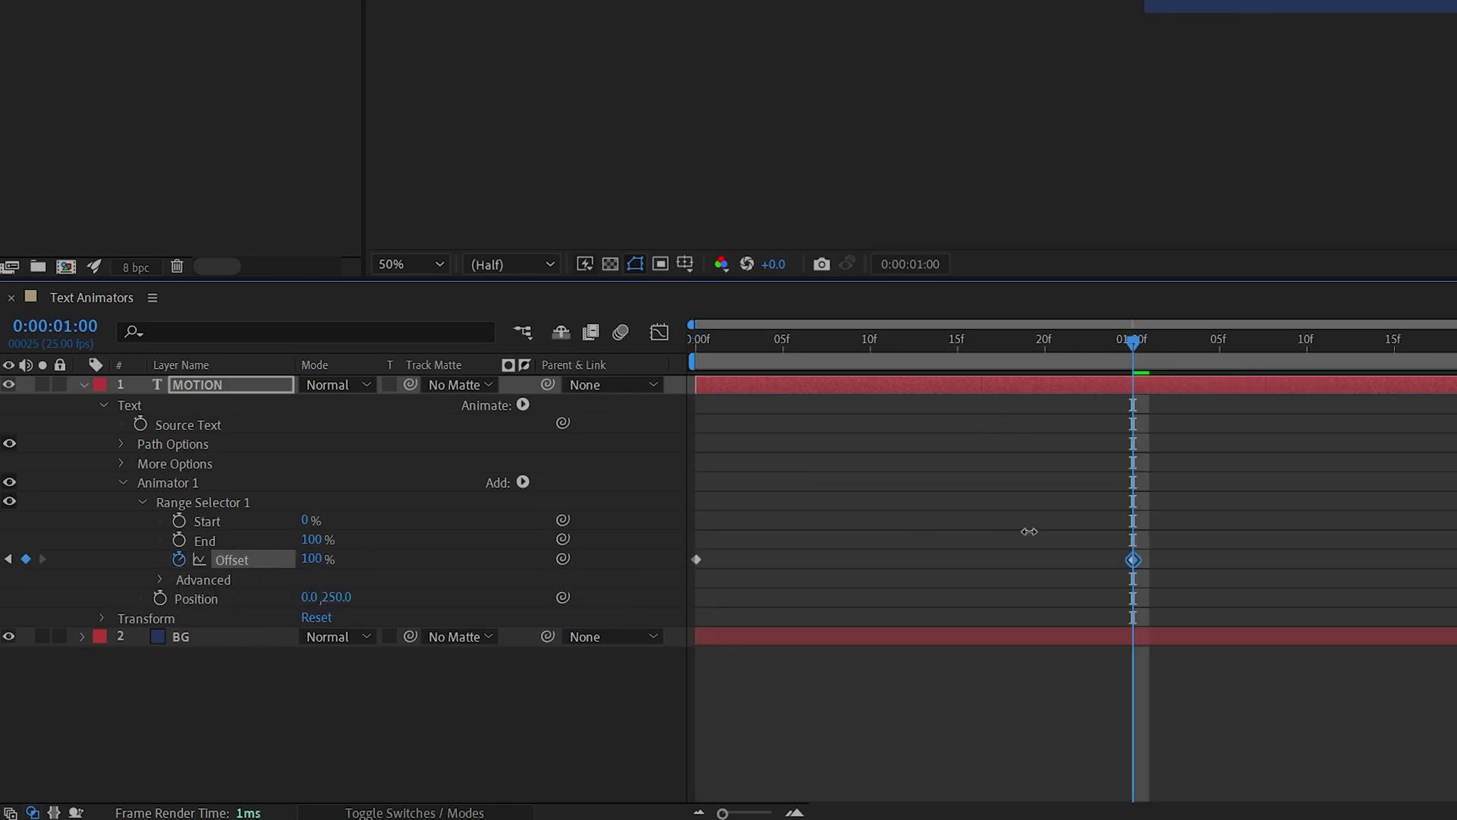
# - Scrub and preview the Offset animation from the start of the timeline
pyautogui.moveTo(1132, 342); pyautogui.dragTo(882, 394)
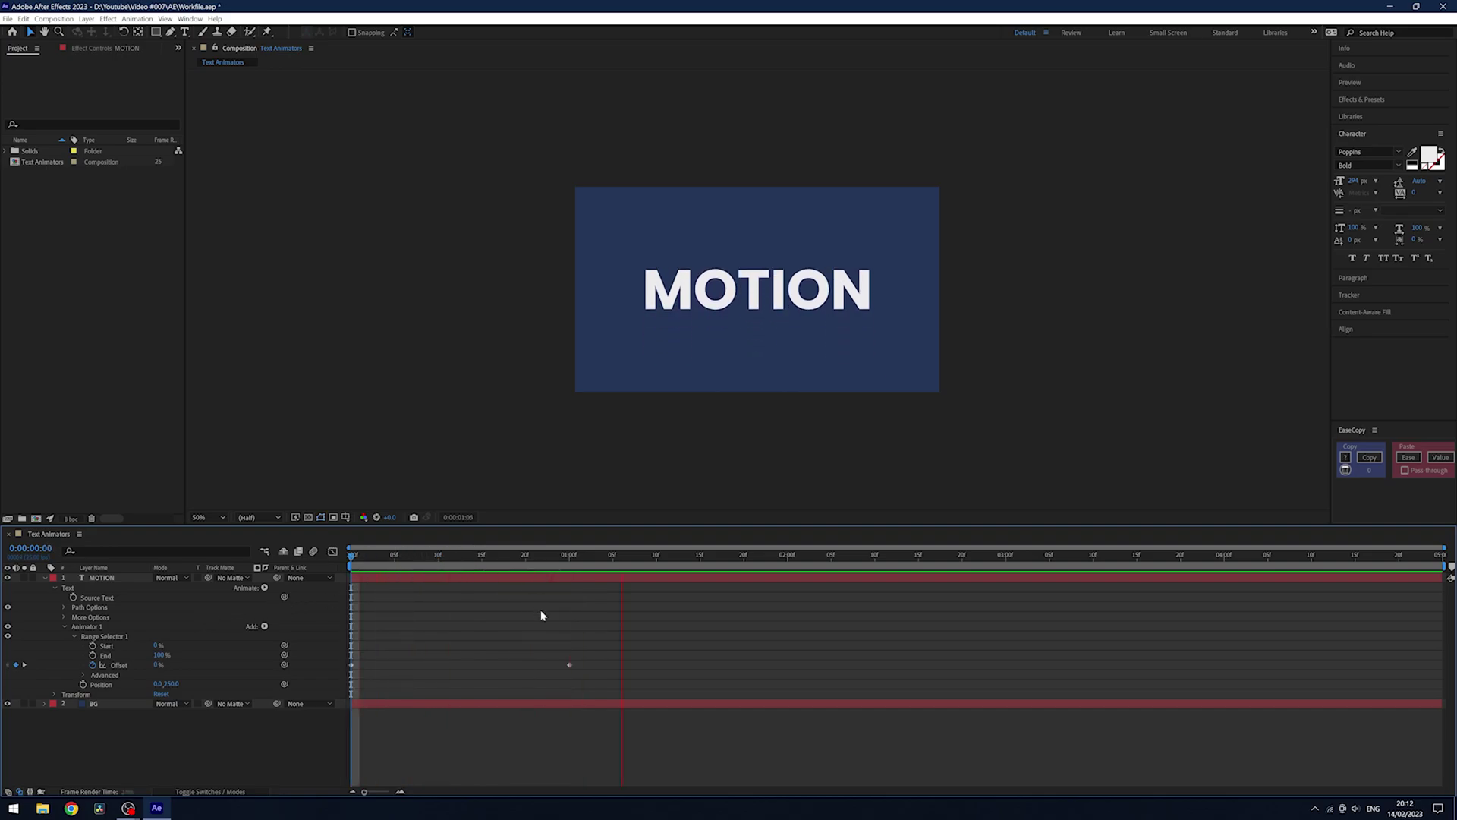
pyautogui.press('space')
pyautogui.moveTo(646, 642); pyautogui.dragTo(564, 702)
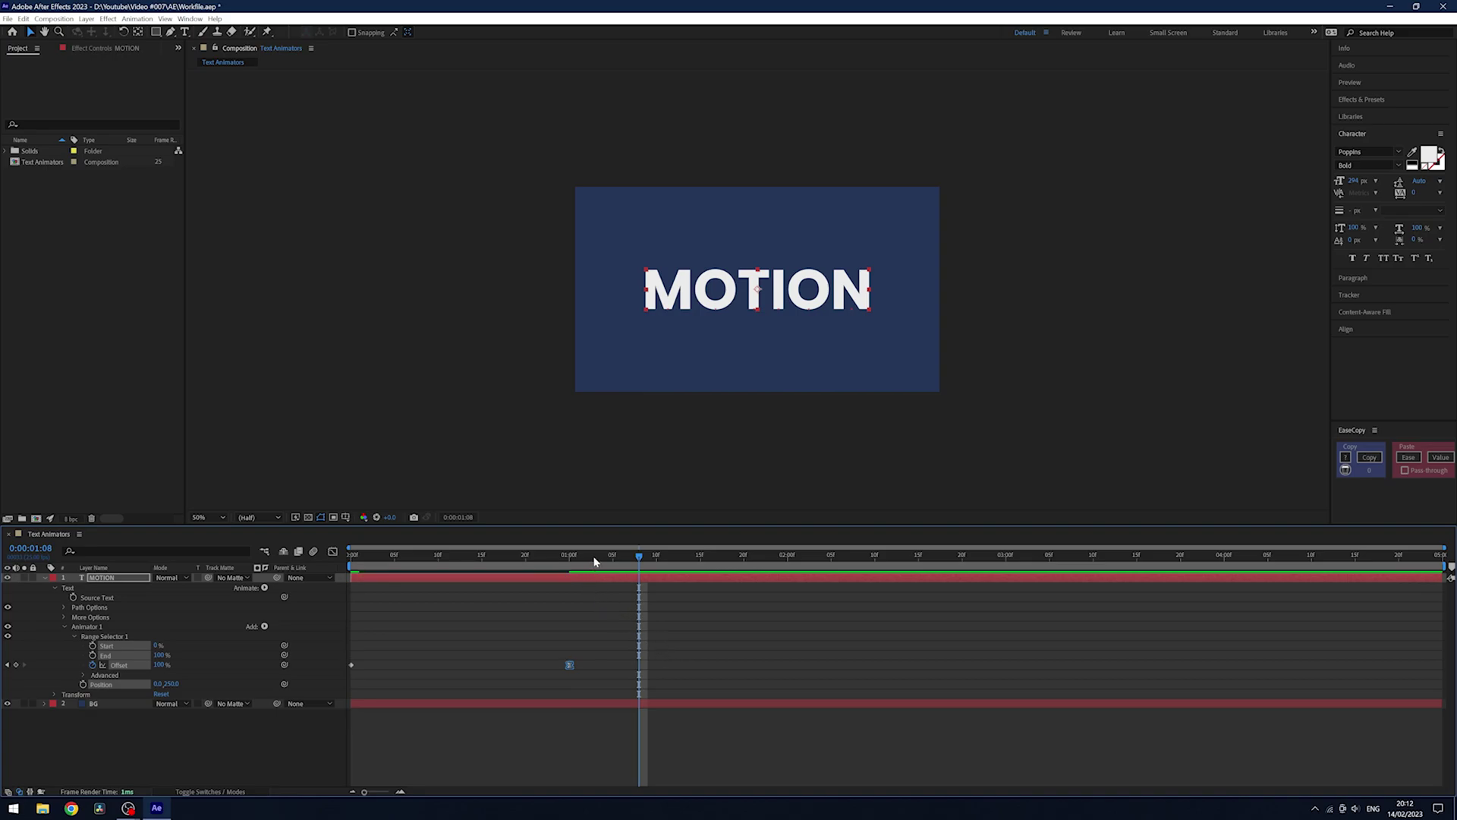
pyautogui.press('Home')
pyautogui.click(484, 639)
pyautogui.press('space')
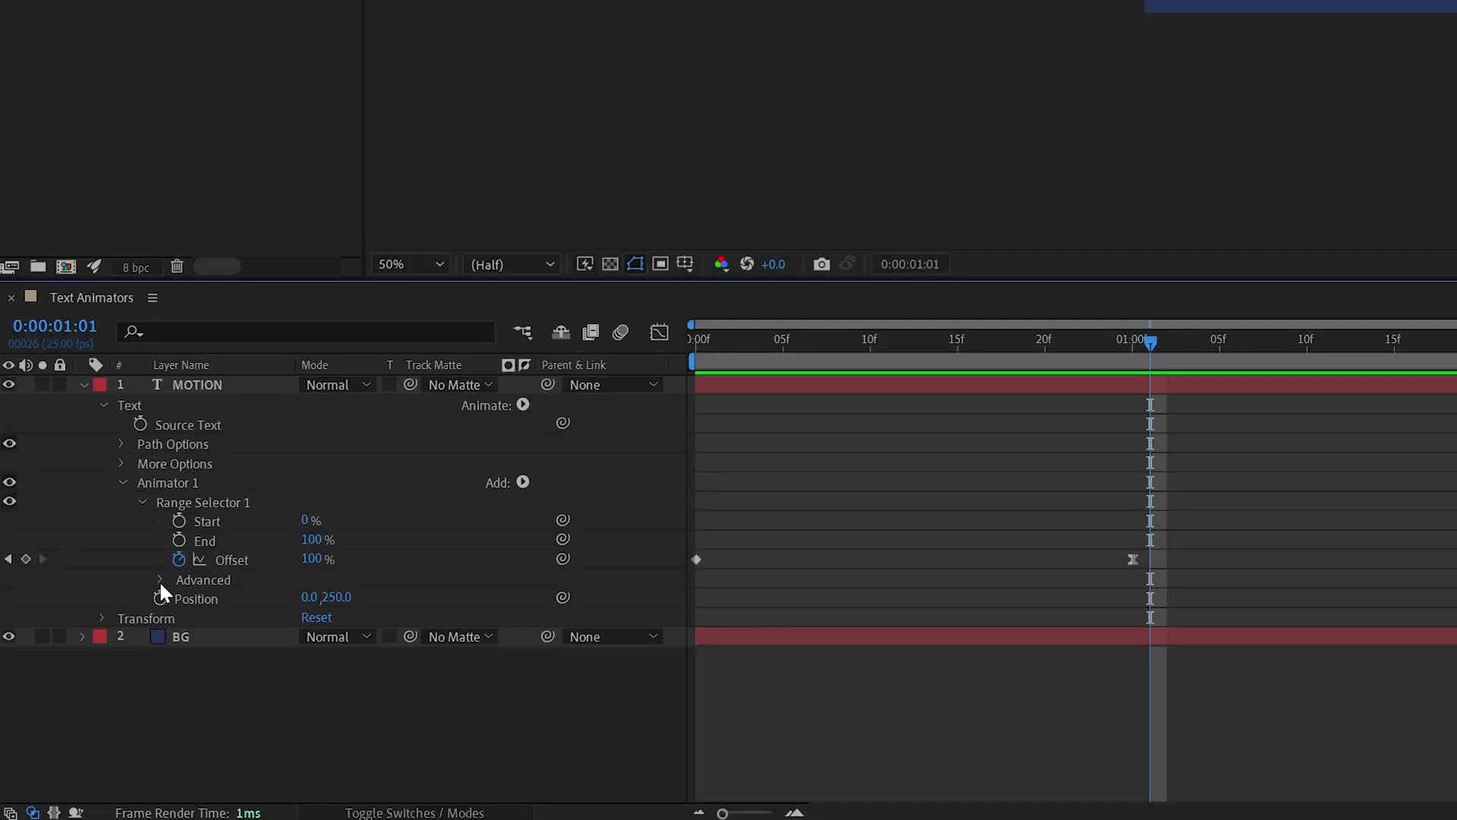
# - Reveal the range selector's Advanced settings and switch Units to Index
pyautogui.click(157, 579)
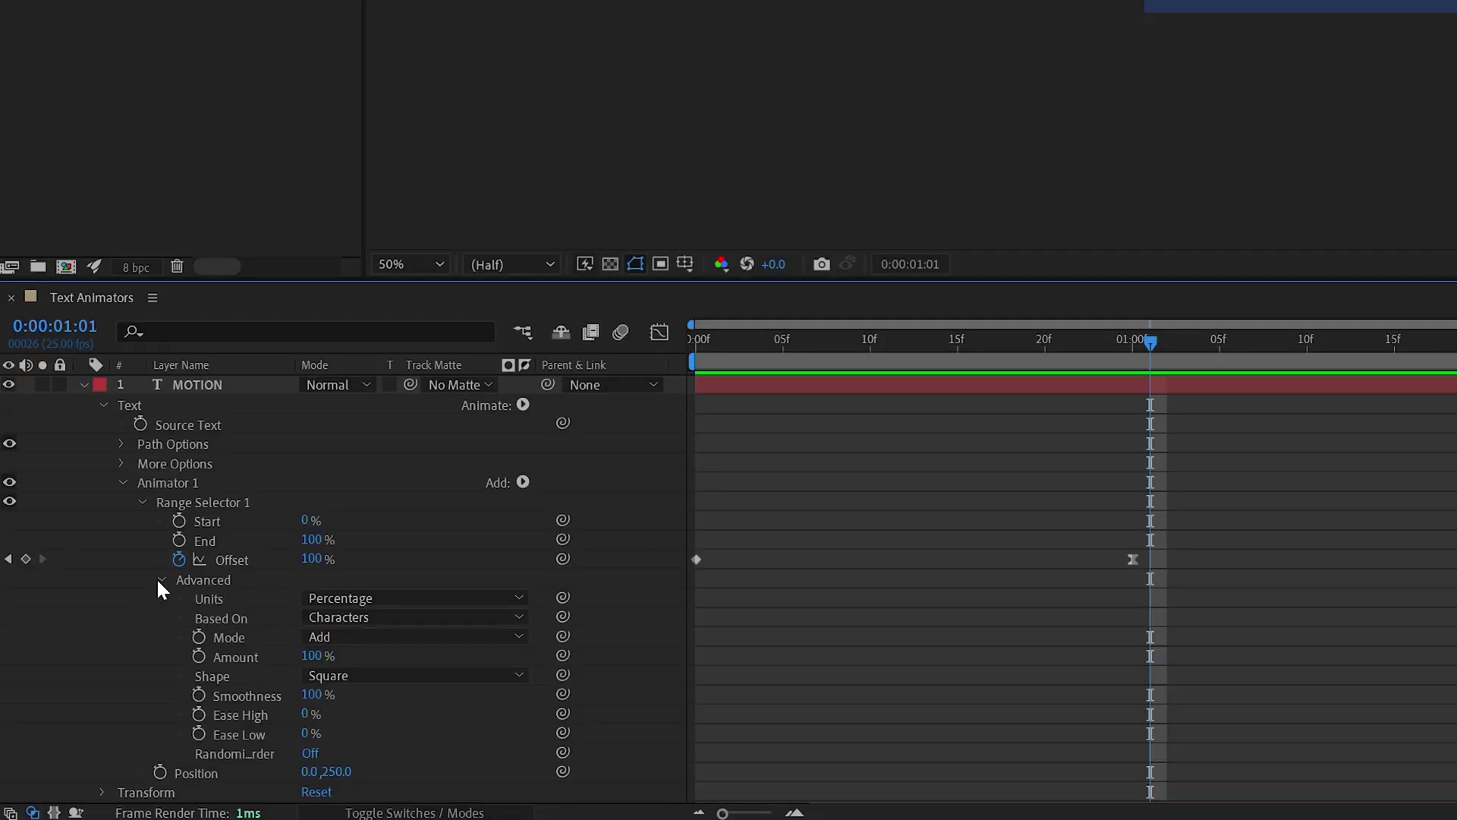
pyautogui.scroll(-1, 289, 594)
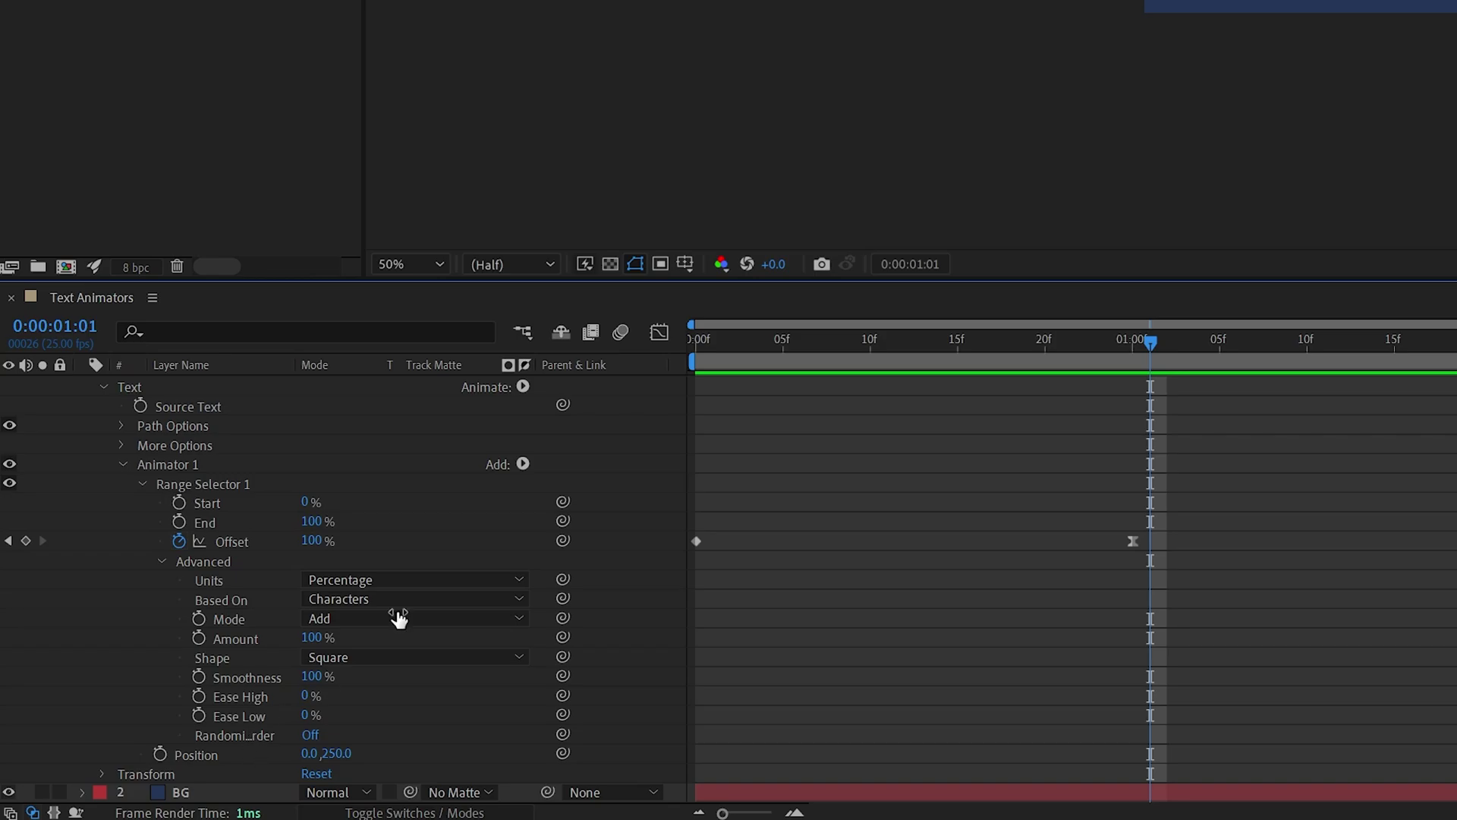
pyautogui.moveTo(1146, 343); pyautogui.dragTo(693, 343)
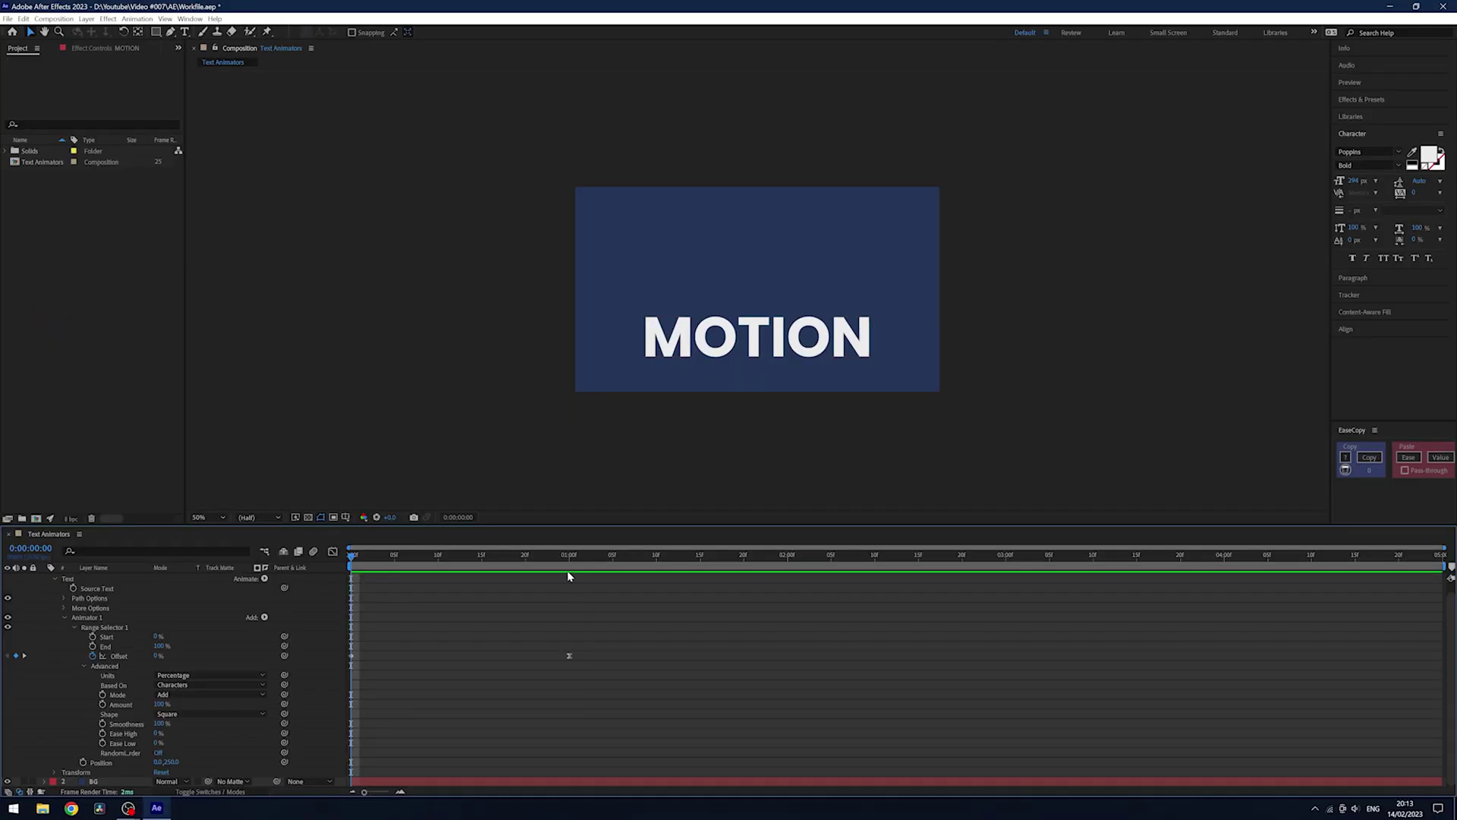
pyautogui.click(234, 674)
pyautogui.click(173, 694)
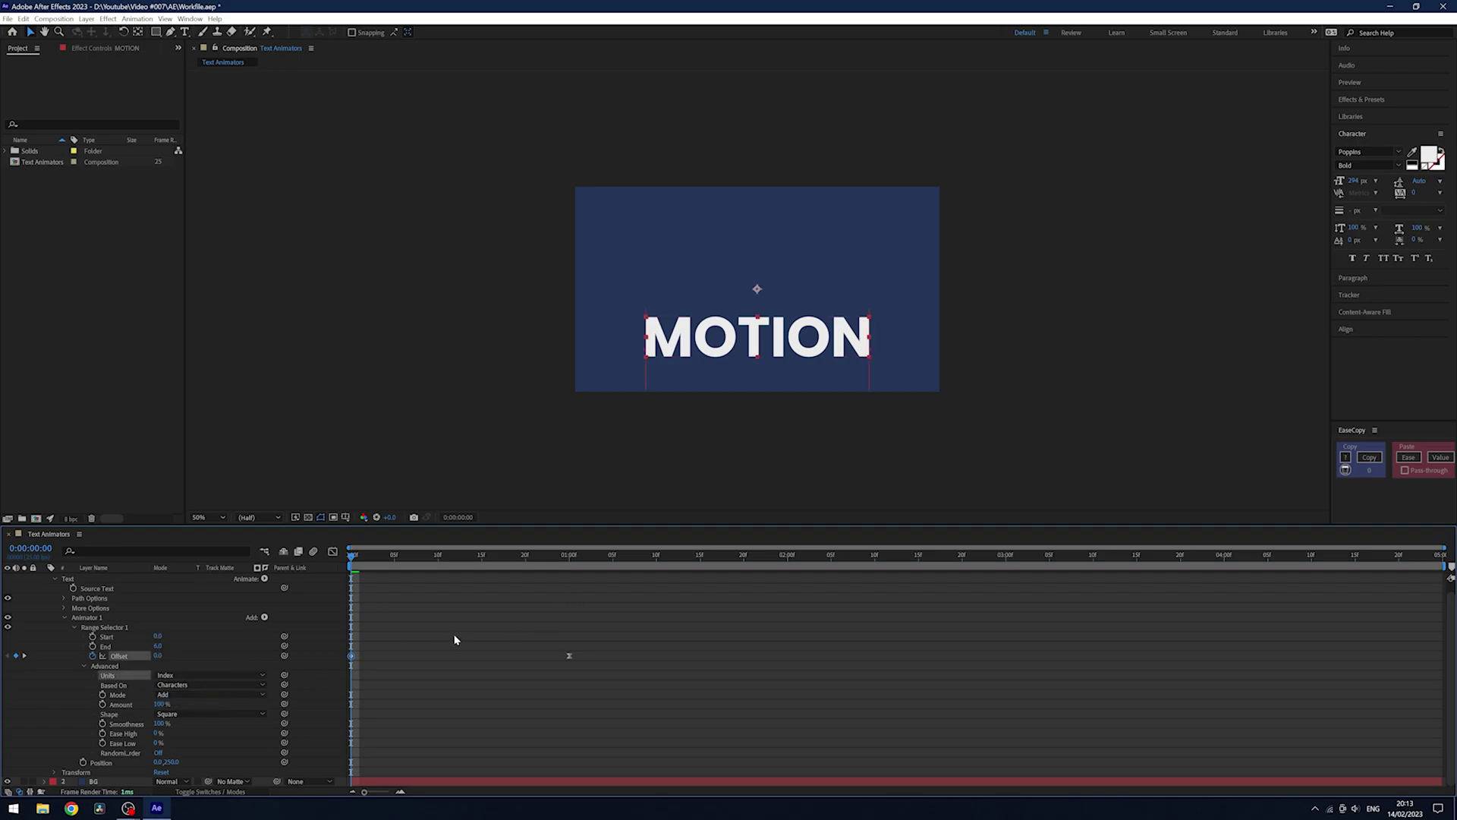
# - Check the letters at frame 11 and one second, then switch Units back to Percentage
pyautogui.moveTo(415, 562); pyautogui.dragTo(448, 562)
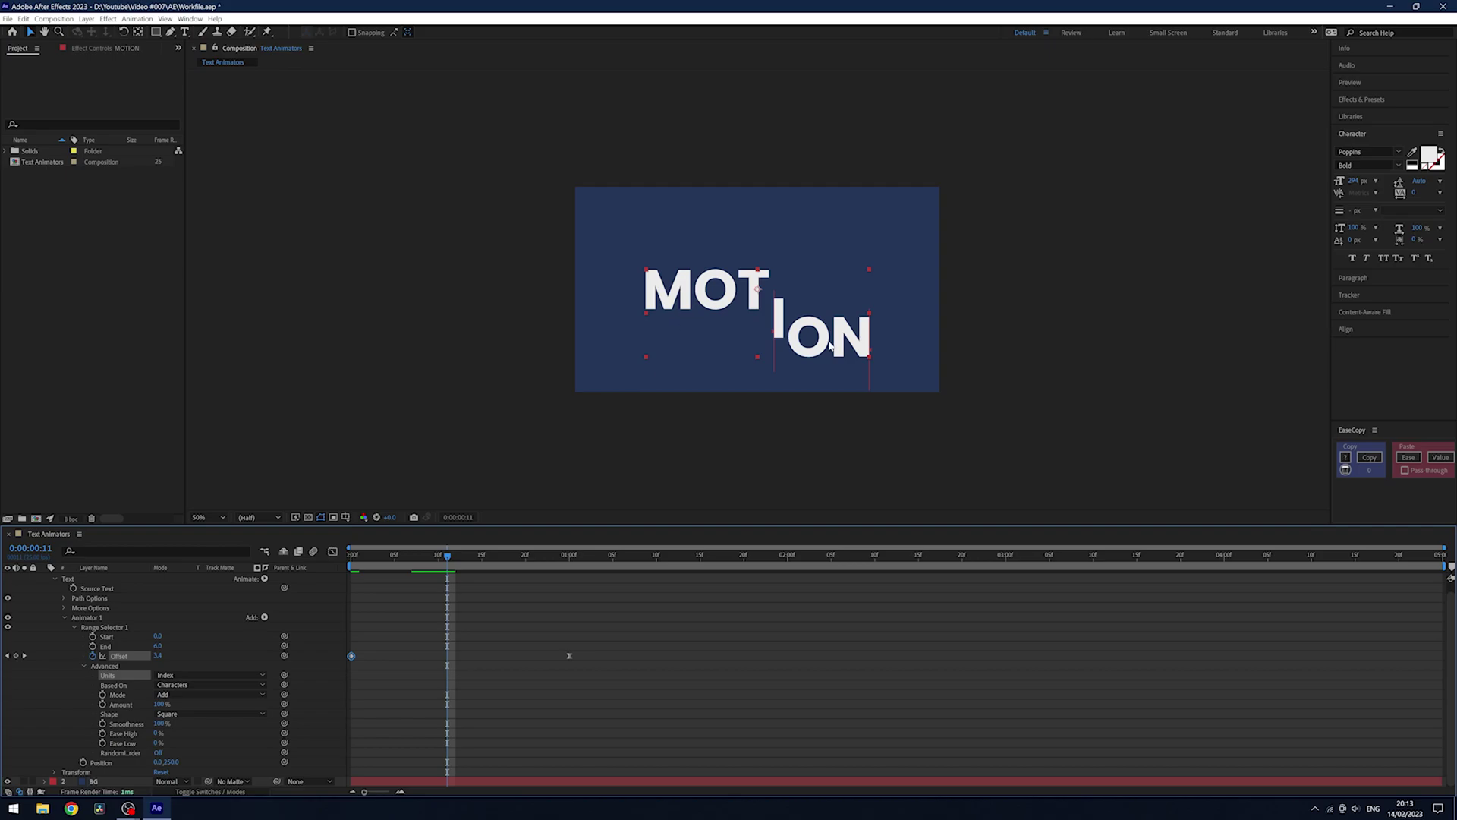
pyautogui.click(569, 559)
pyautogui.click(201, 675)
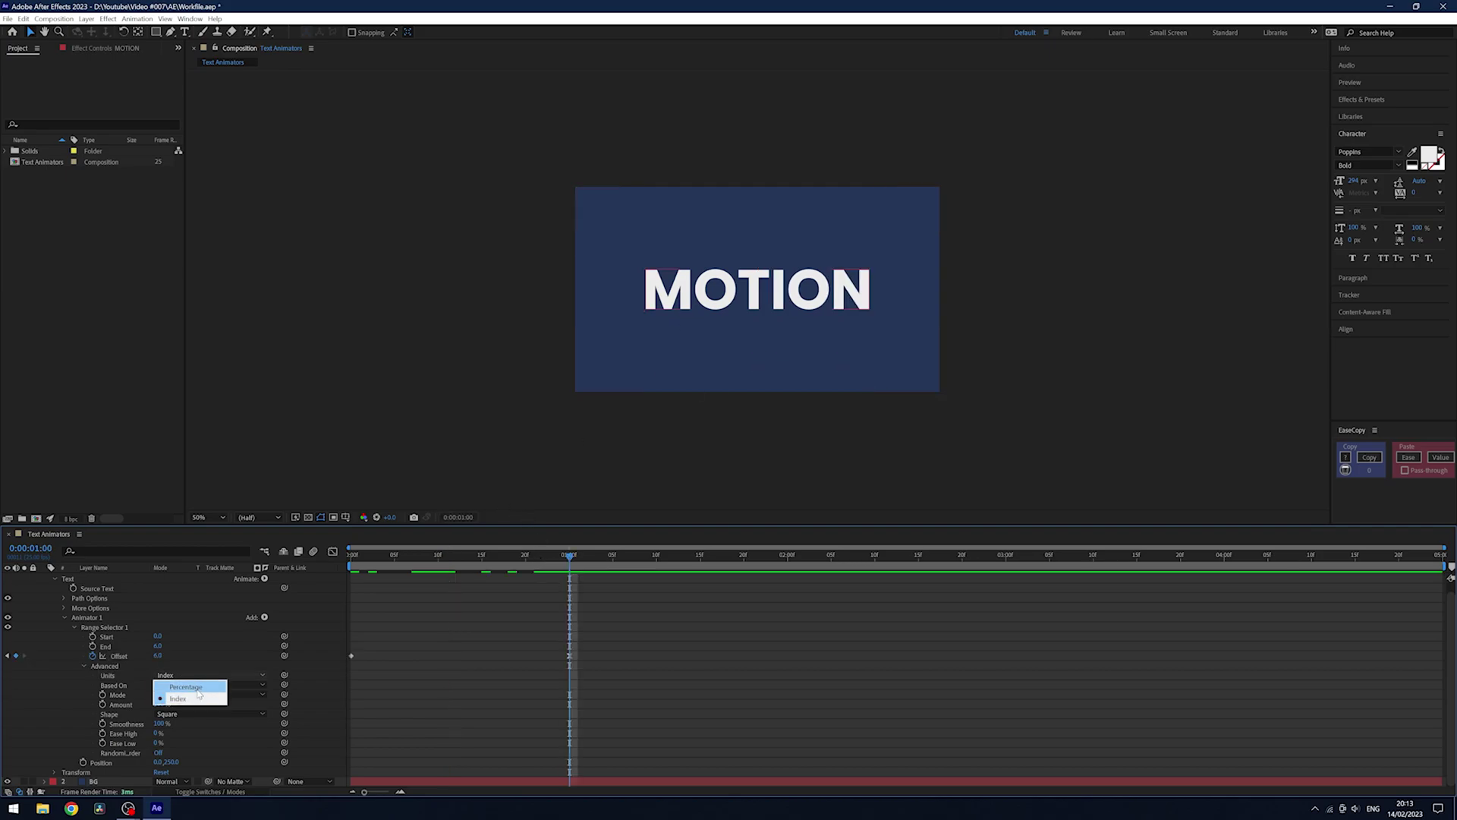
pyautogui.click(186, 687)
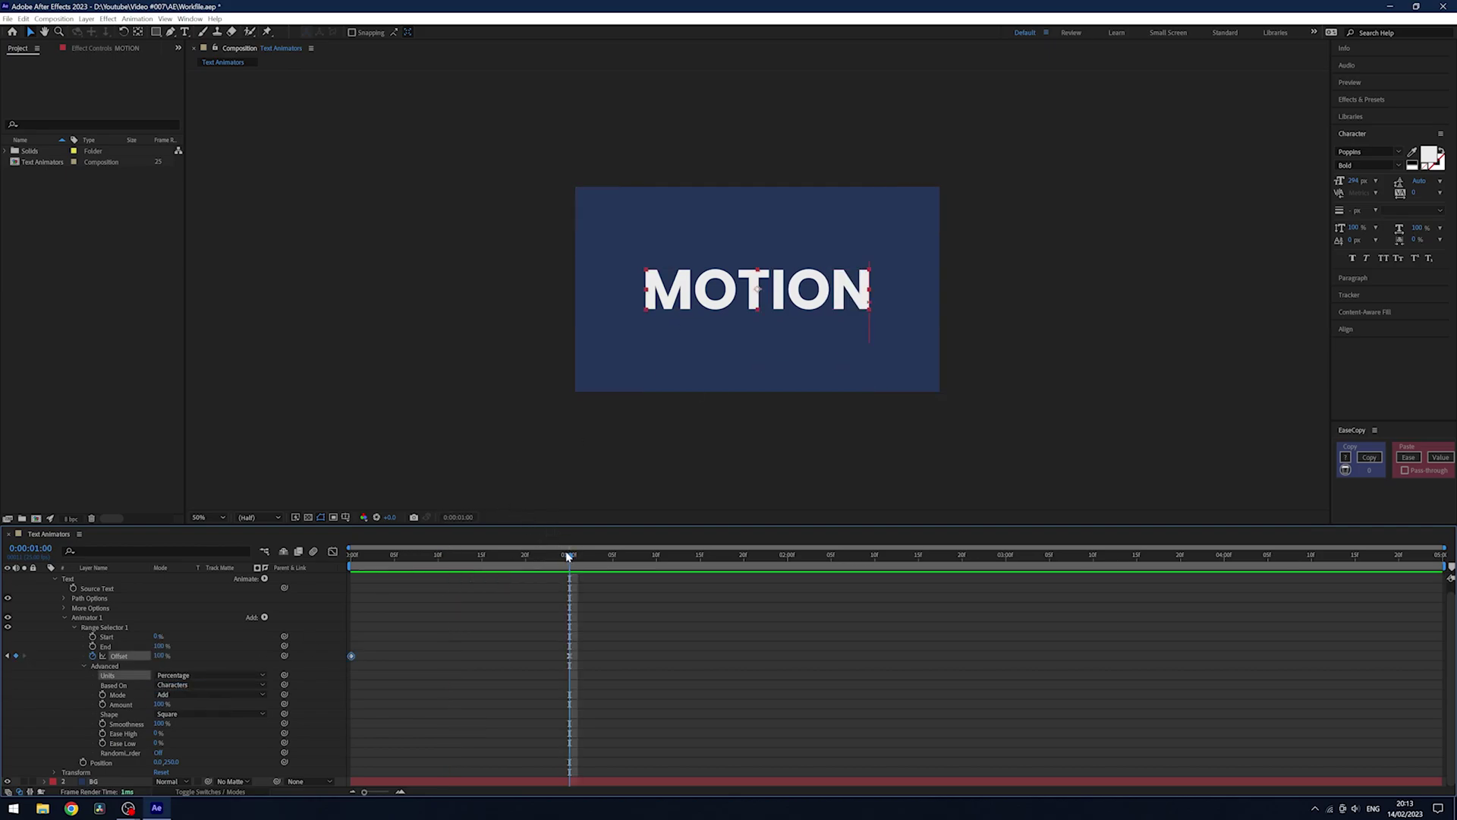
pyautogui.press('Home')
pyautogui.click(418, 613)
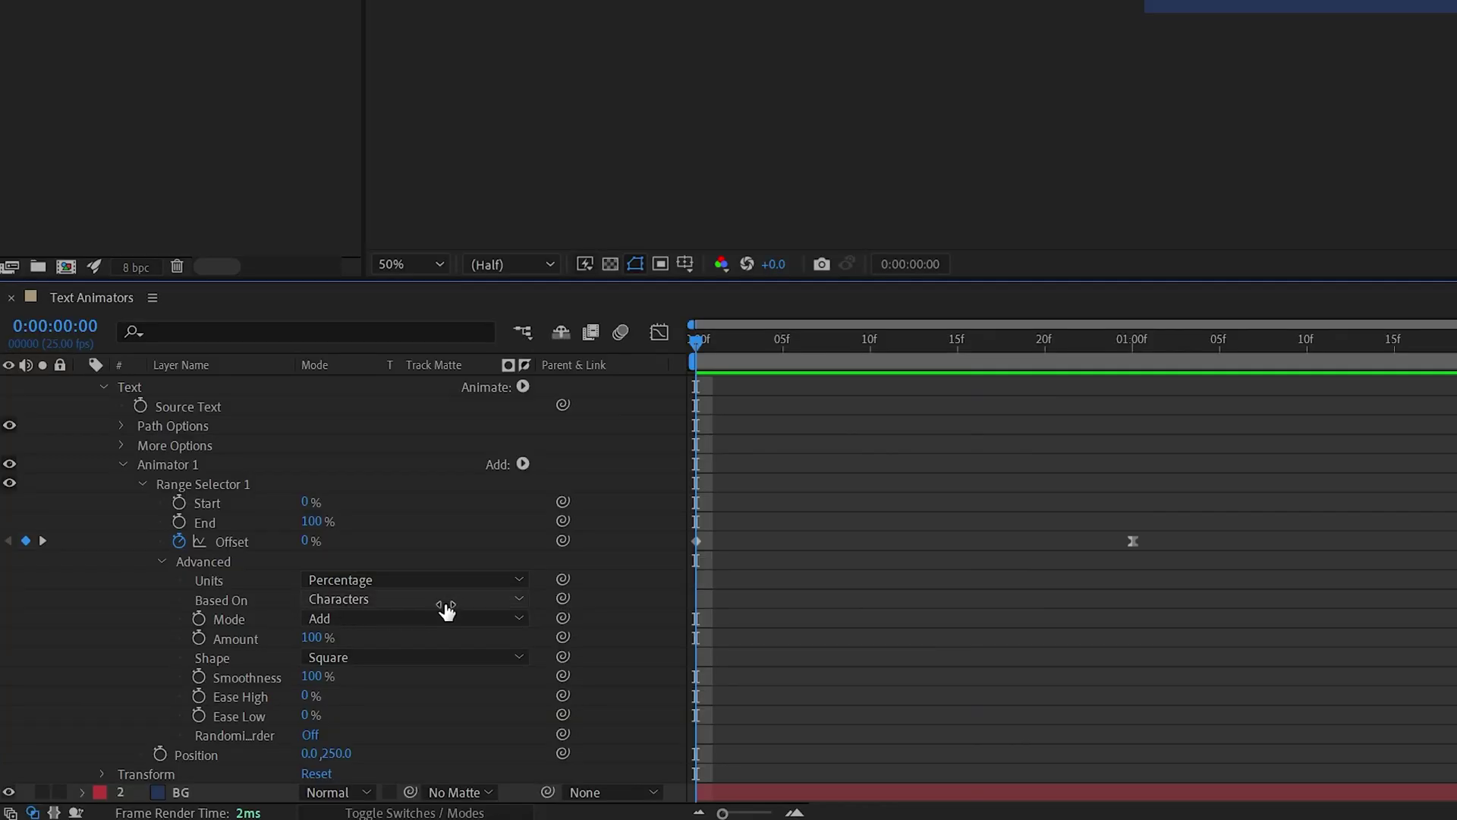
# - Keep Based On set to Characters and preview the letters rising one by one
pyautogui.click(446, 599)
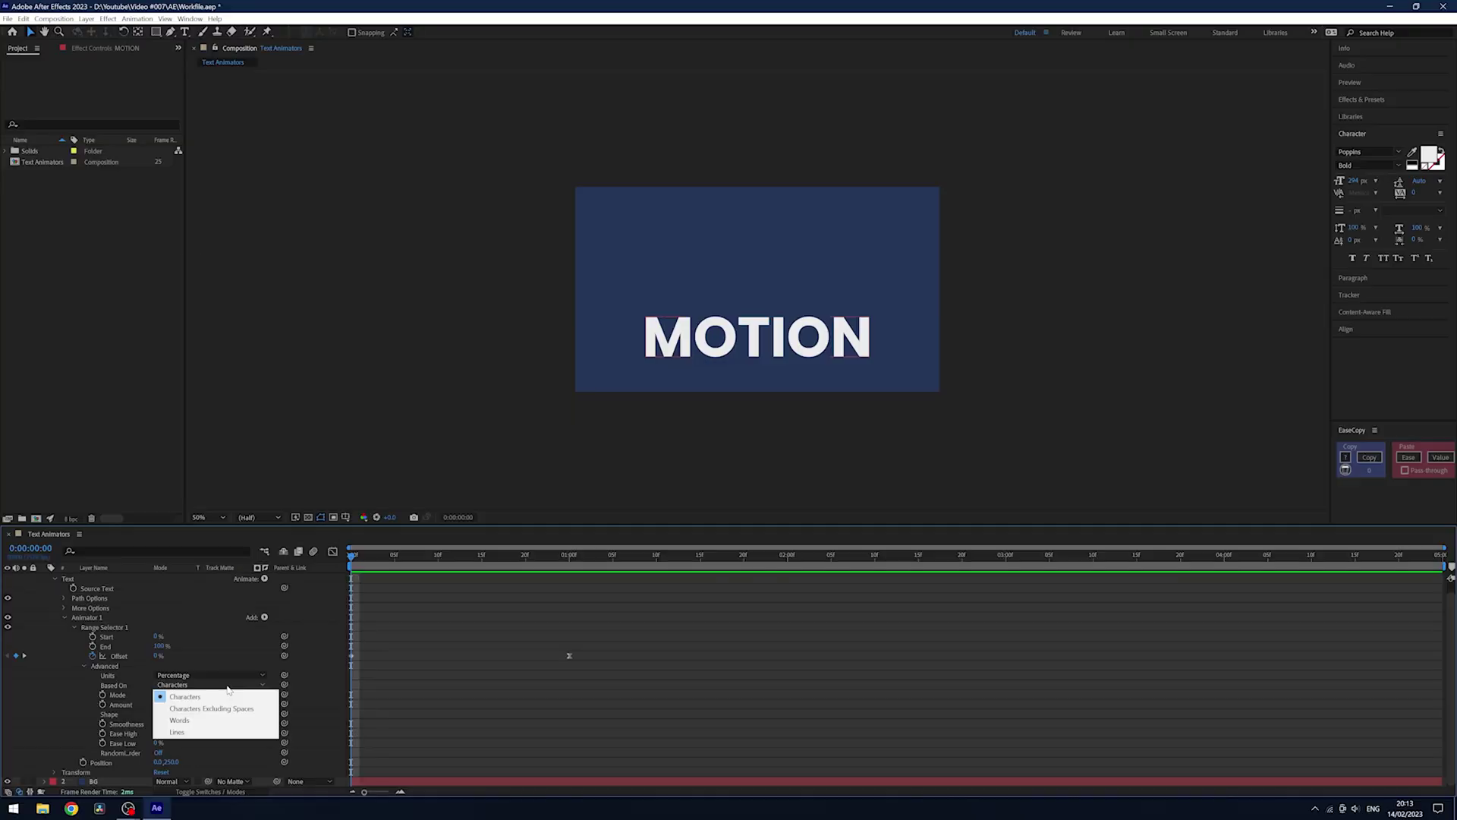
pyautogui.click(428, 615)
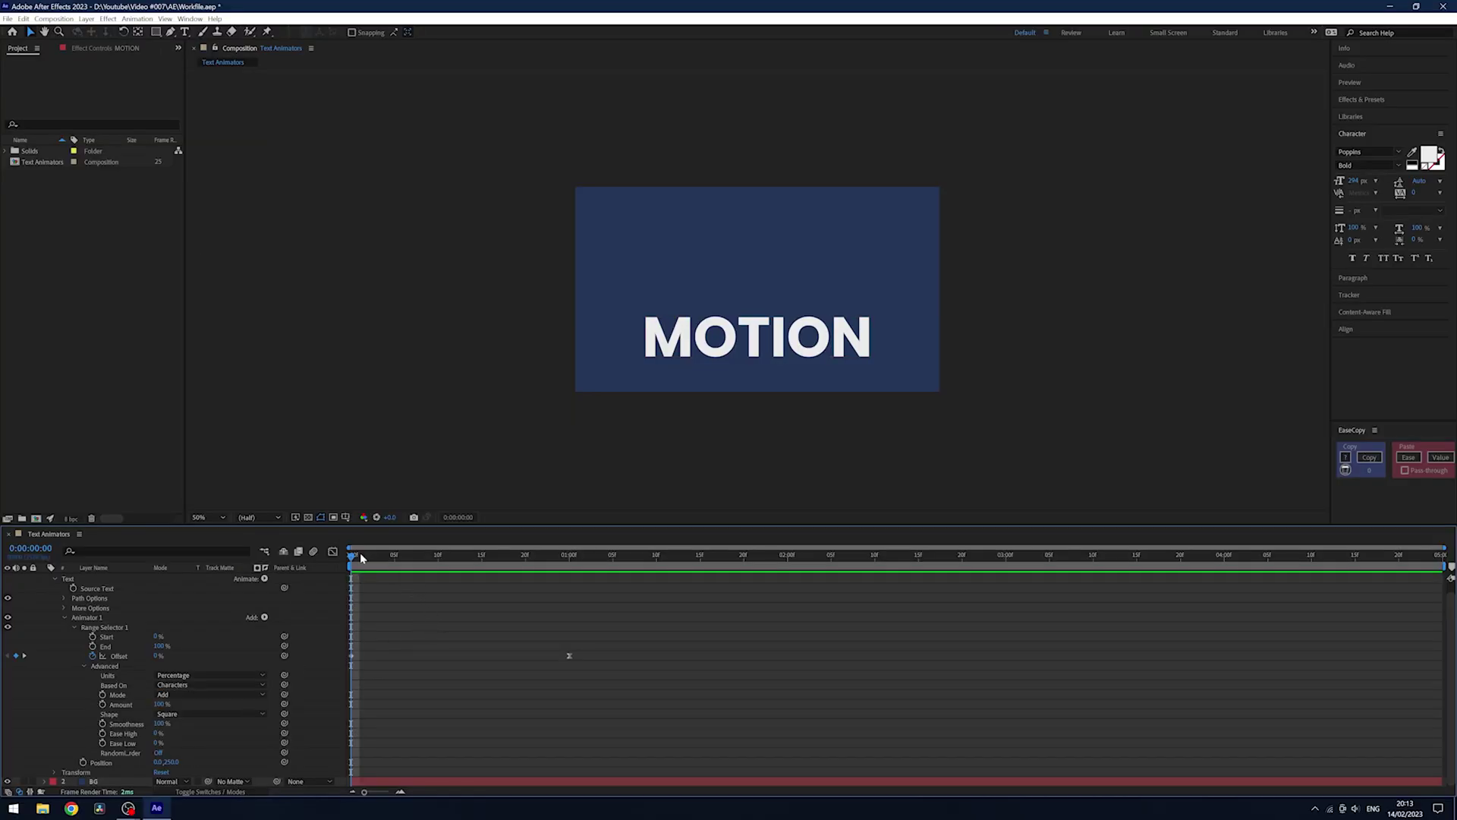
pyautogui.moveTo(361, 557); pyautogui.dragTo(481, 556)
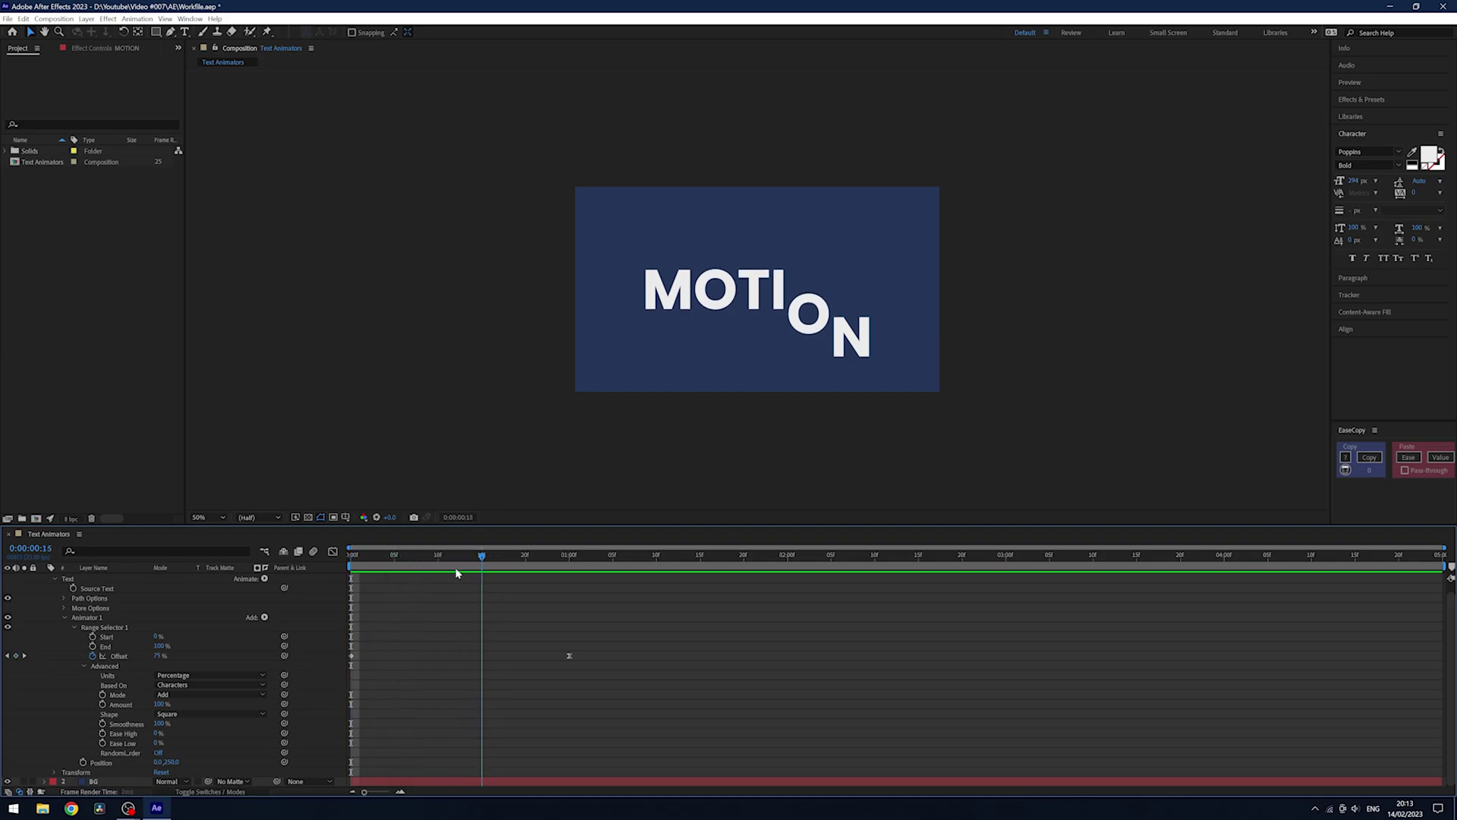
pyautogui.press('space')
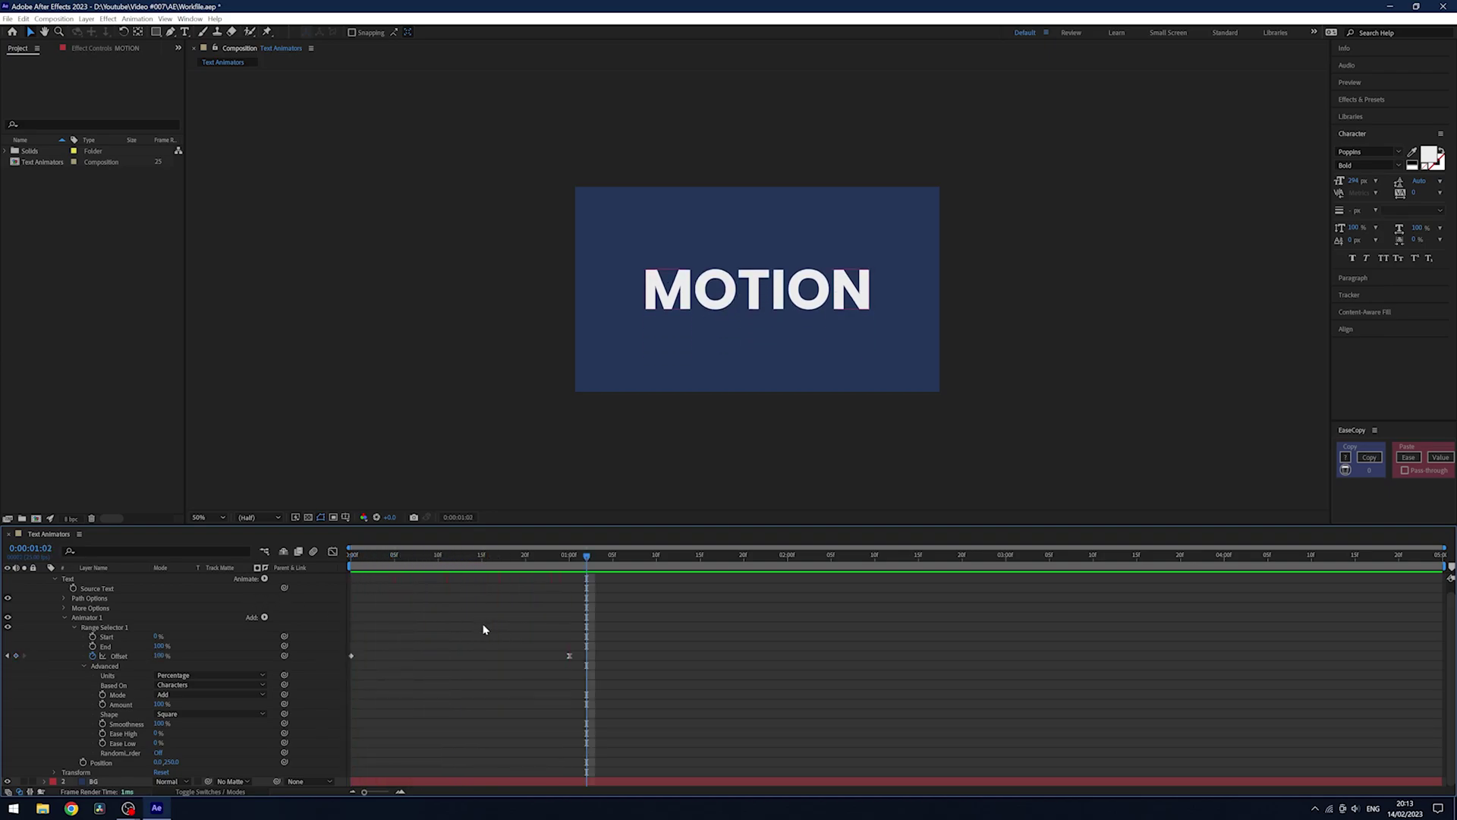
pyautogui.scroll(1, 484, 629)
pyautogui.click(546, 580)
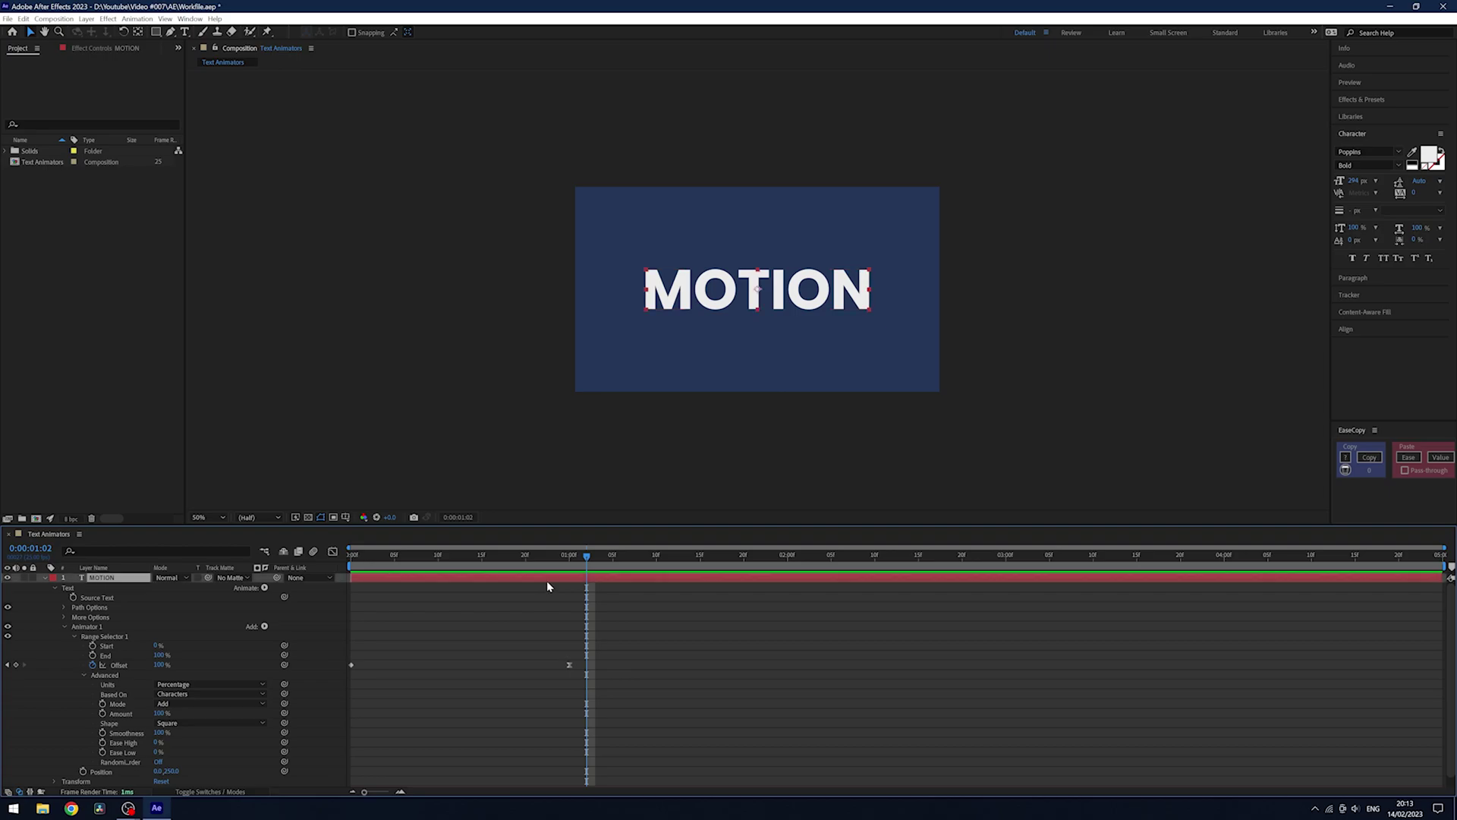
pyautogui.moveTo(585, 558); pyautogui.dragTo(464, 566)
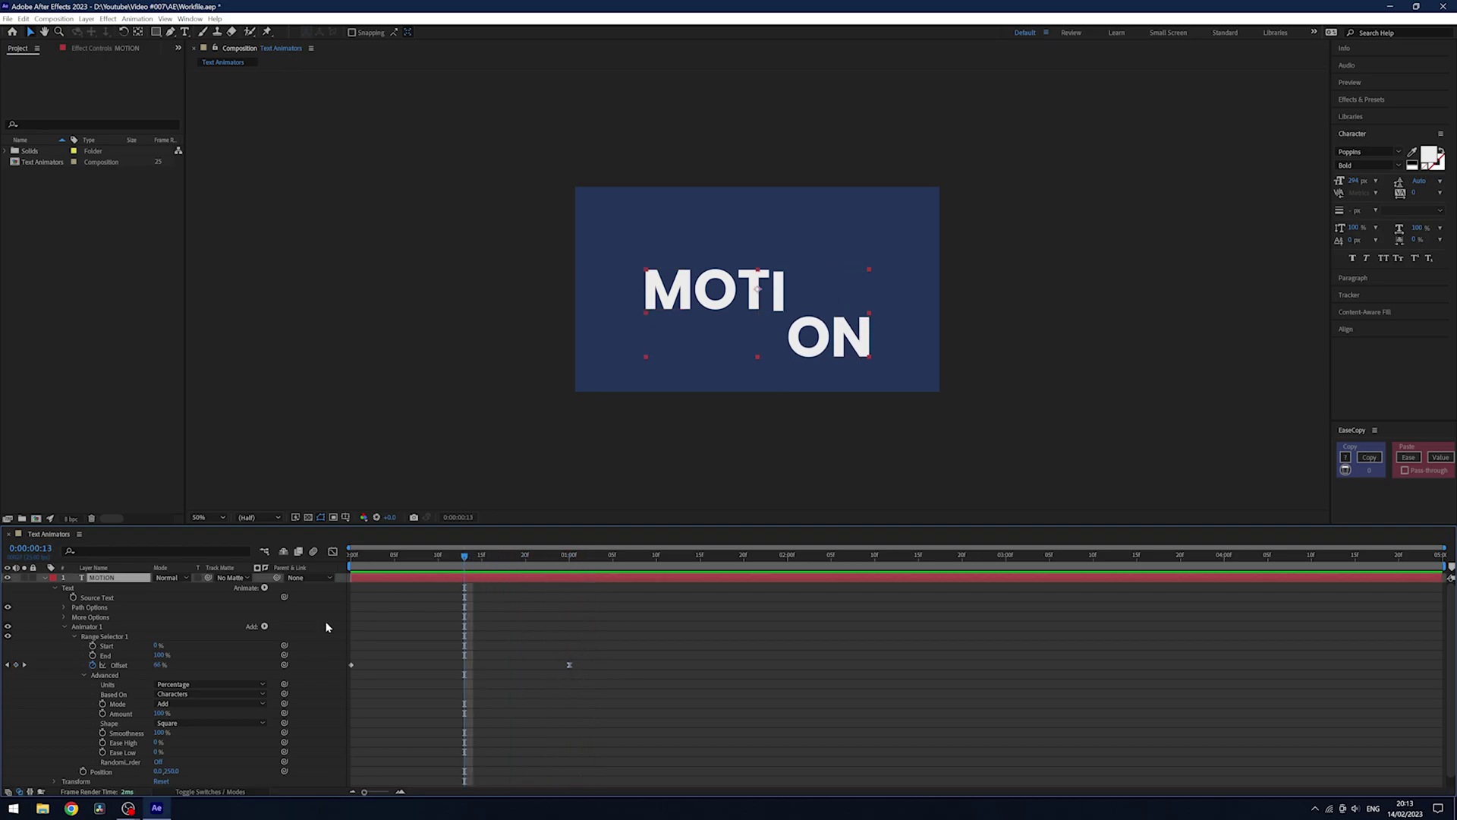
pyautogui.click(175, 693)
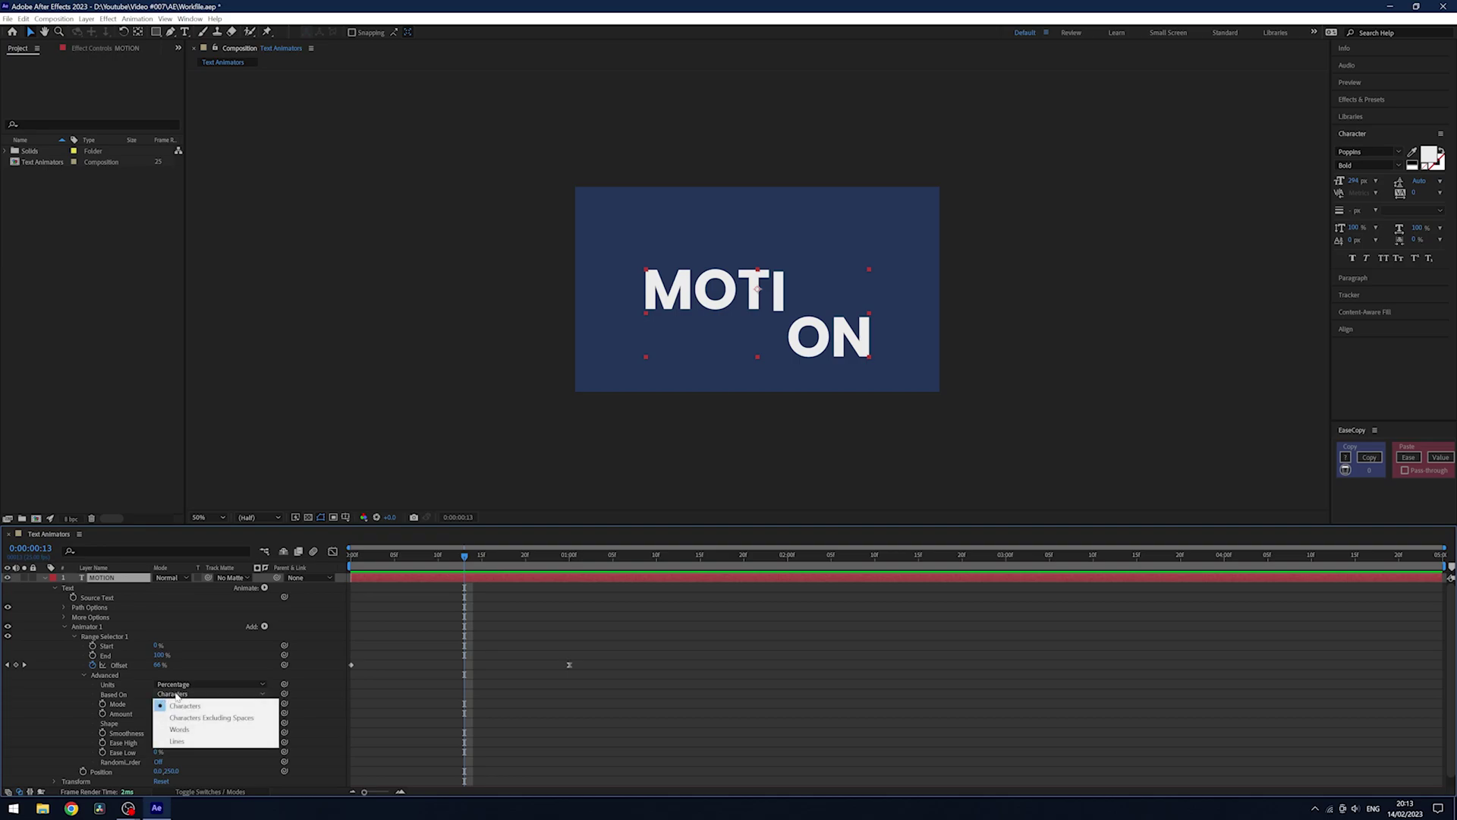
pyautogui.click(195, 730)
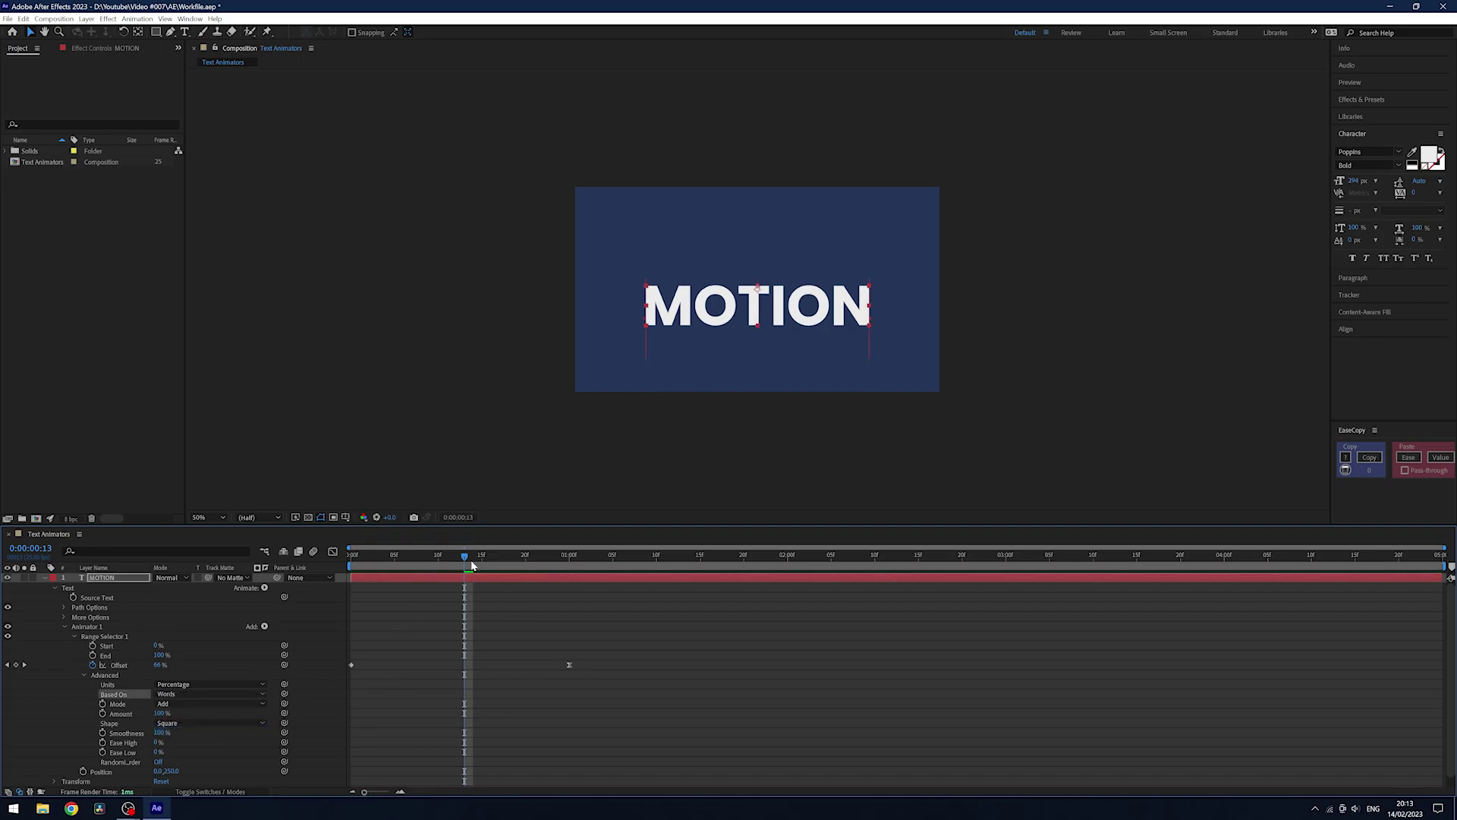
pyautogui.press('space')
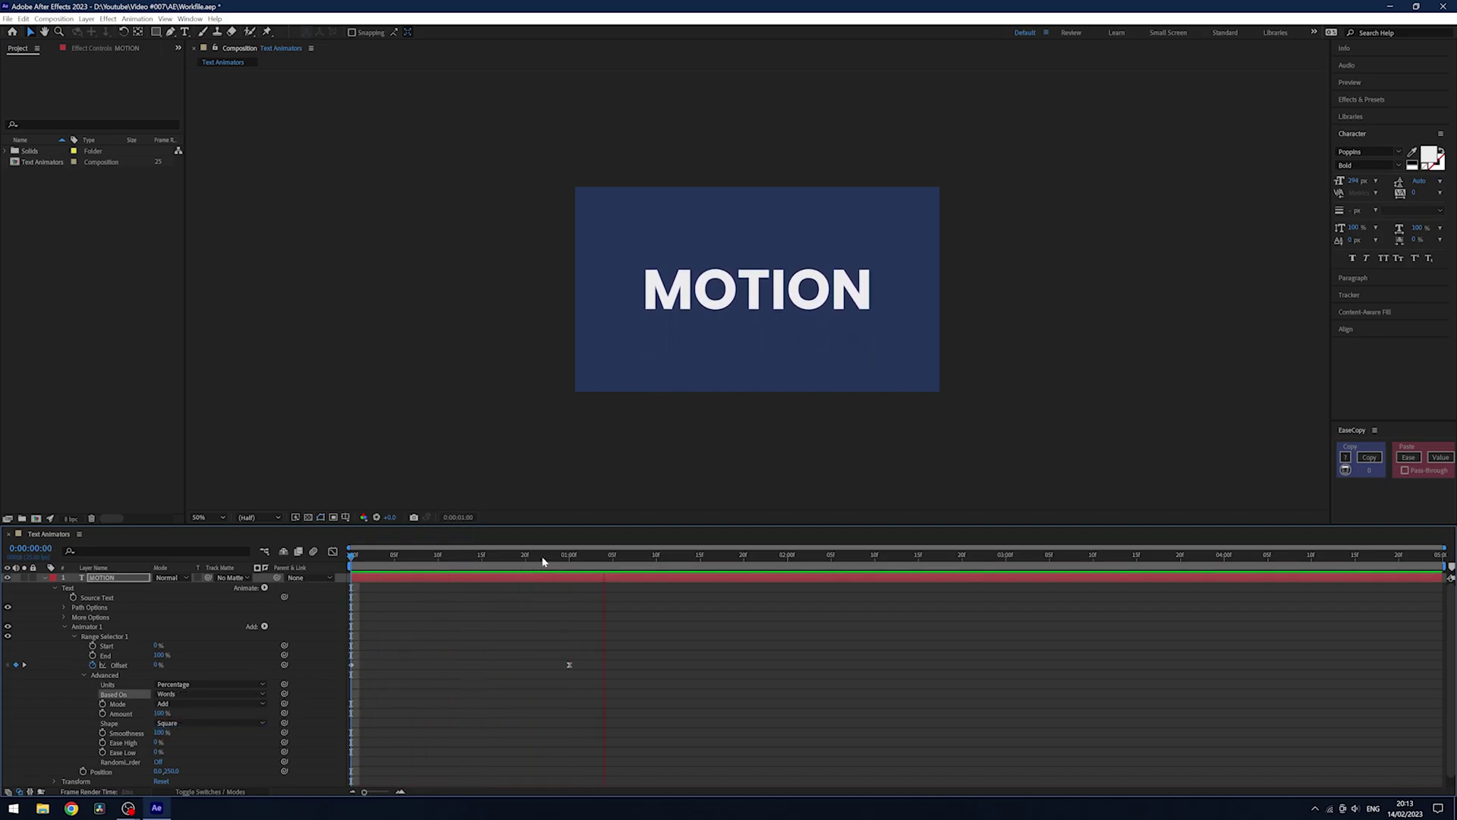
pyautogui.press('space')
pyautogui.click(187, 694)
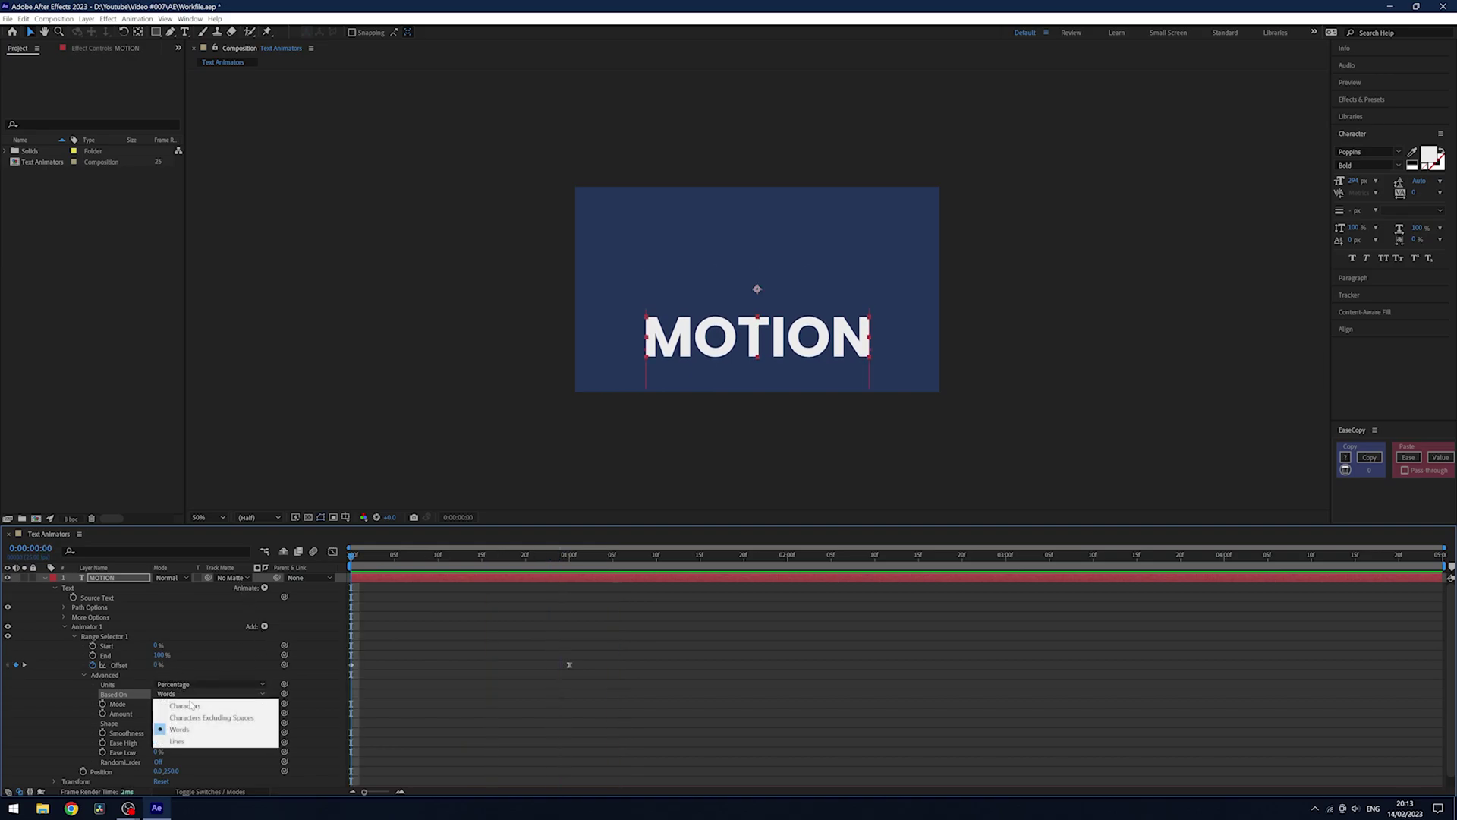
pyautogui.click(183, 742)
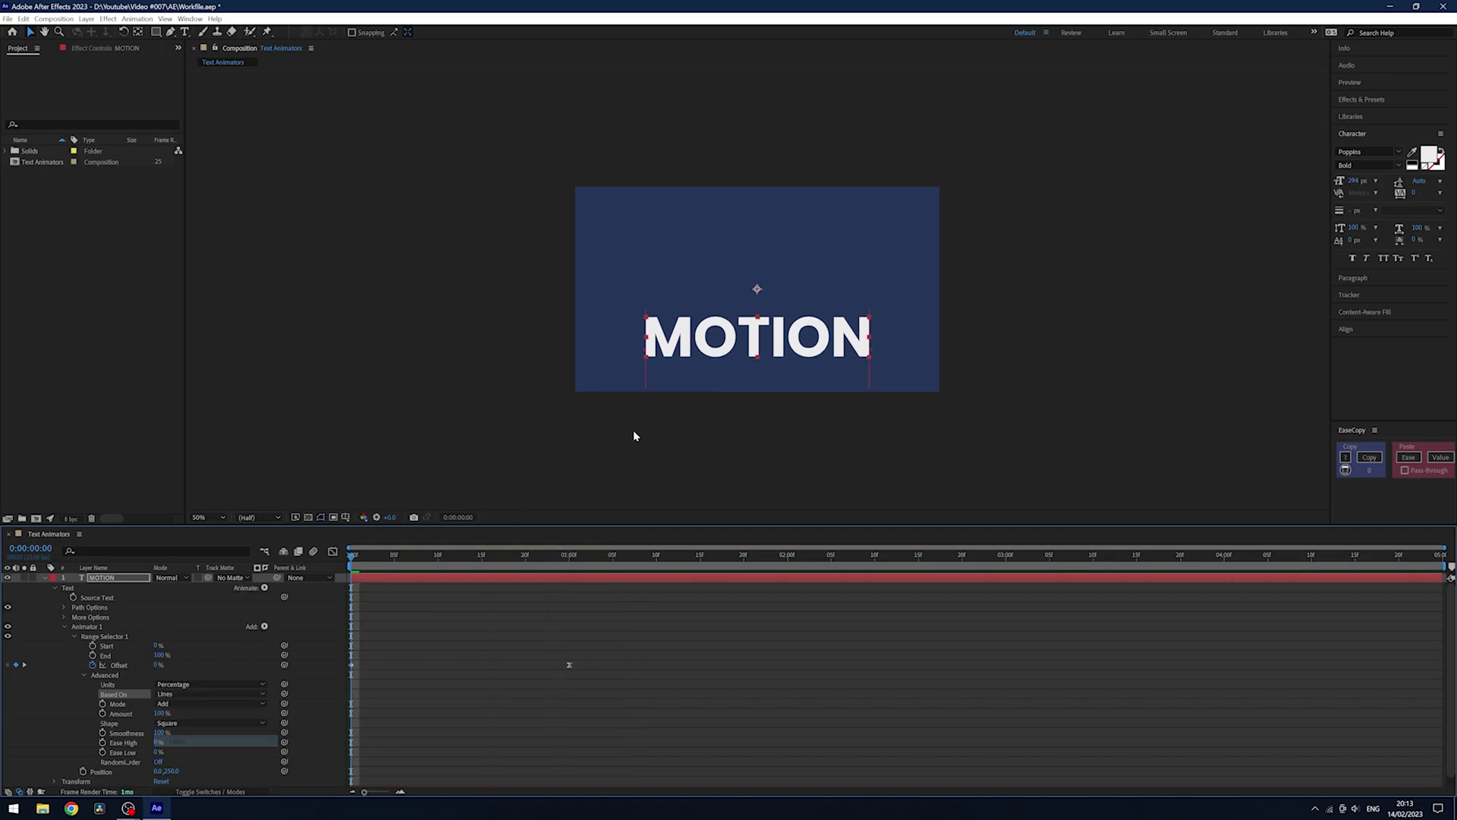
pyautogui.doubleClick(866, 339)
pyautogui.write('MOTION BY SCOTT')
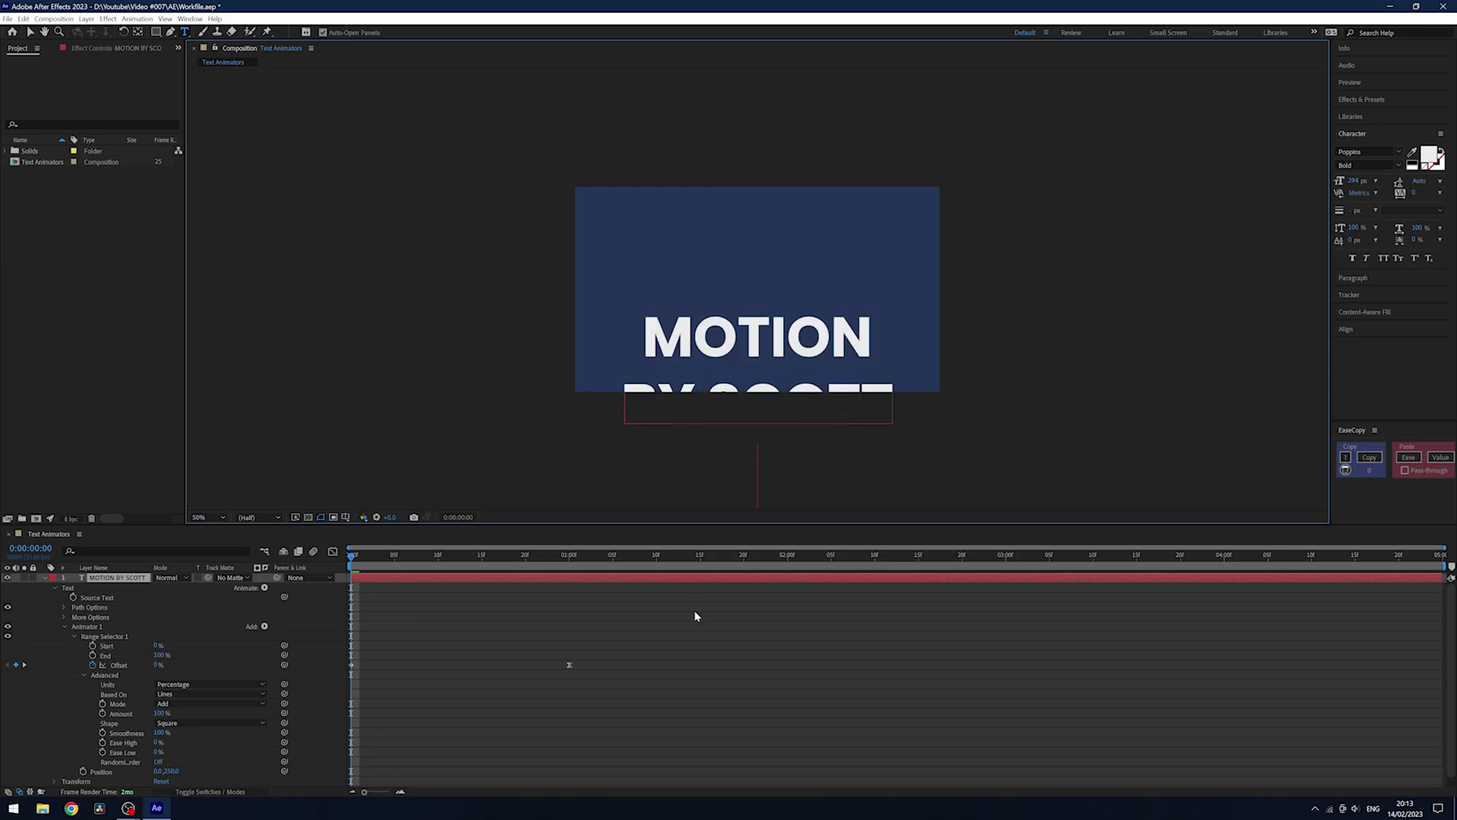
pyautogui.press('space')
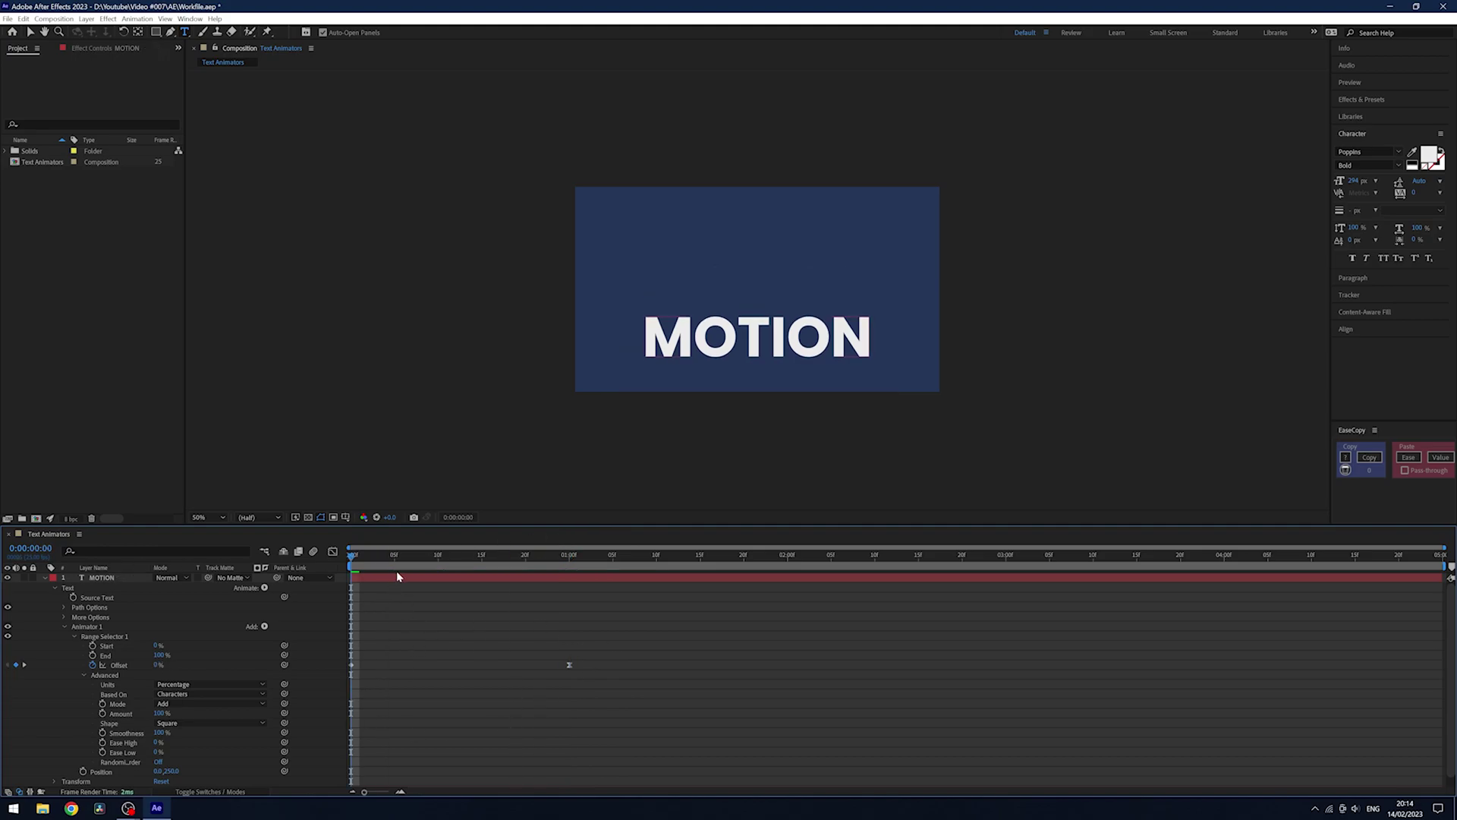
pyautogui.press('space')
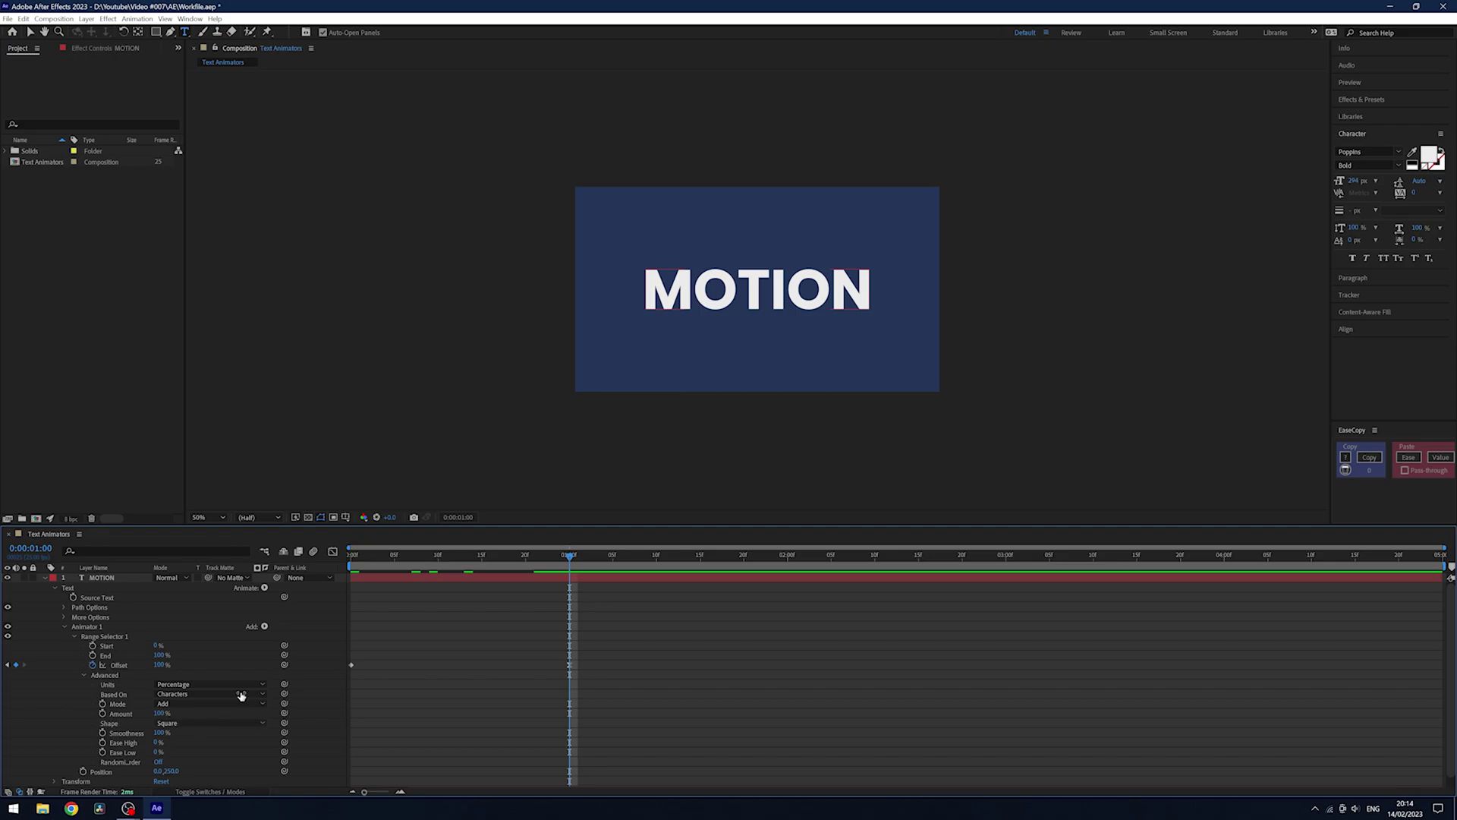
pyautogui.click(543, 558)
pyautogui.moveTo(519, 563)
pyautogui.mouseDown()
pyautogui.moveTo(407, 562)
pyautogui.moveTo(496, 566)
pyautogui.mouseUp()
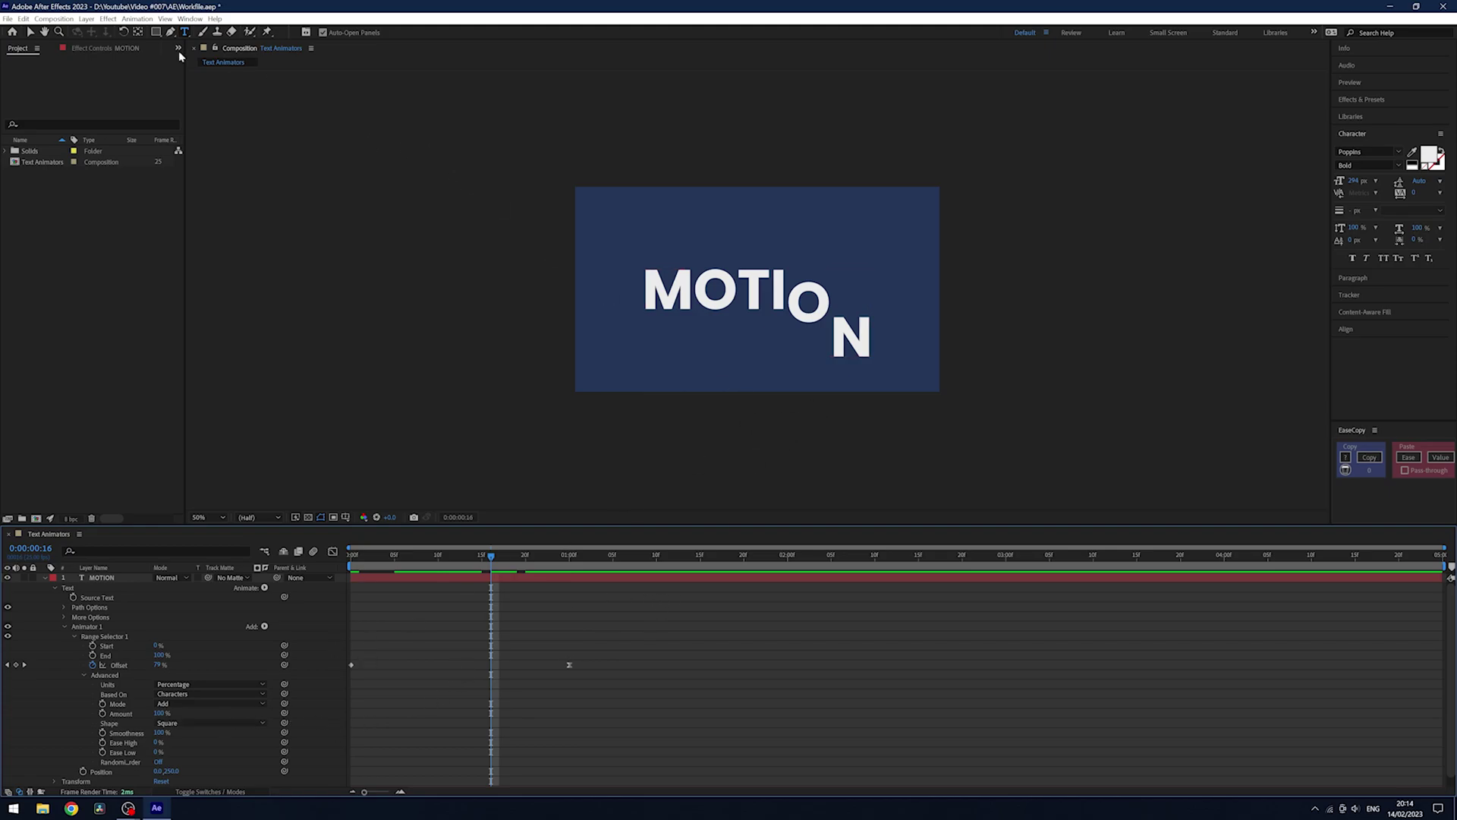
pyautogui.click(155, 31)
pyautogui.moveTo(607, 207); pyautogui.dragTo(727, 326)
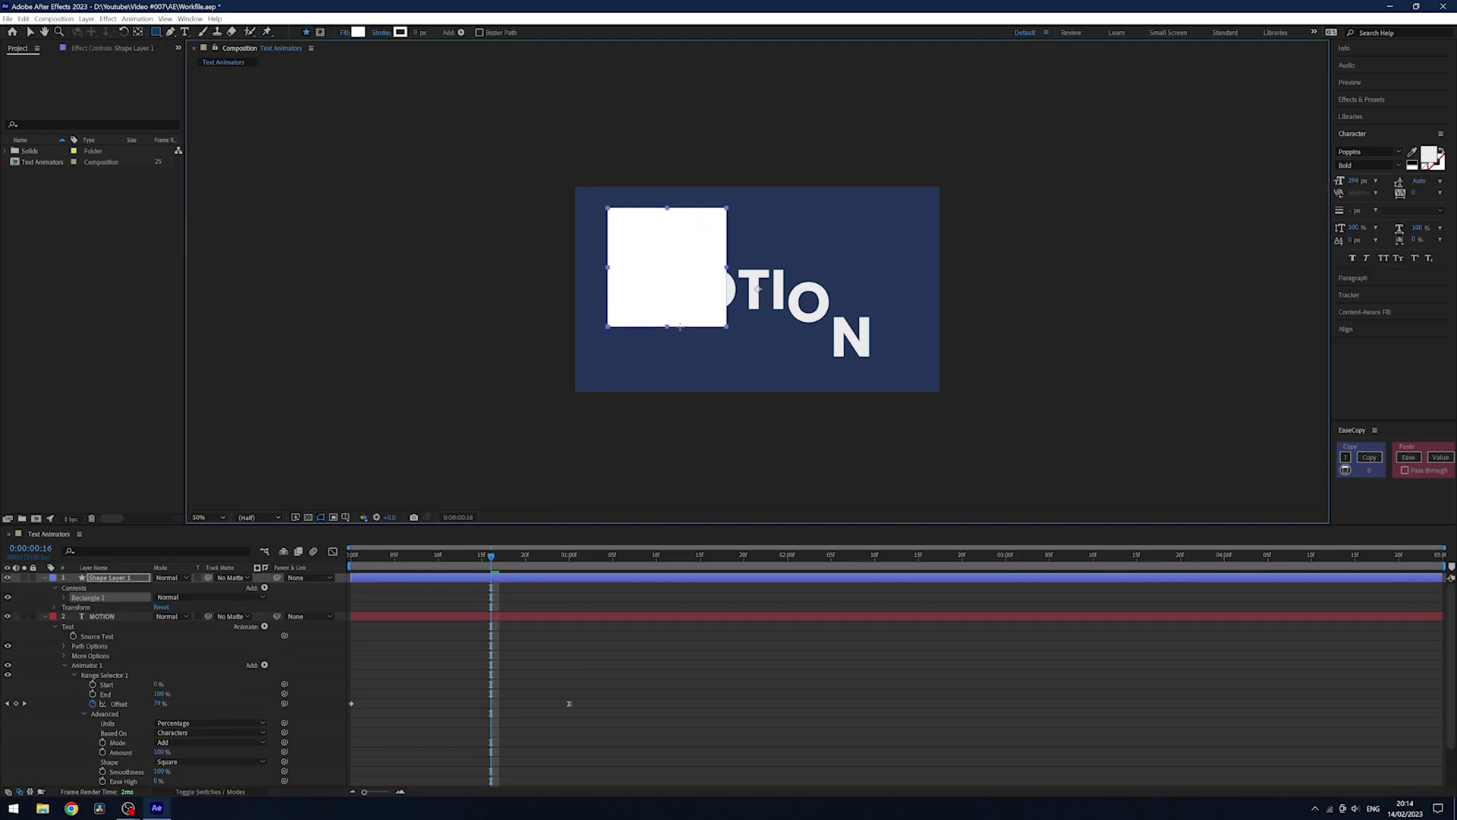
pyautogui.press('v')
pyautogui.moveTo(686, 281); pyautogui.dragTo(603, 265)
pyautogui.moveTo(466, 564); pyautogui.dragTo(324, 577)
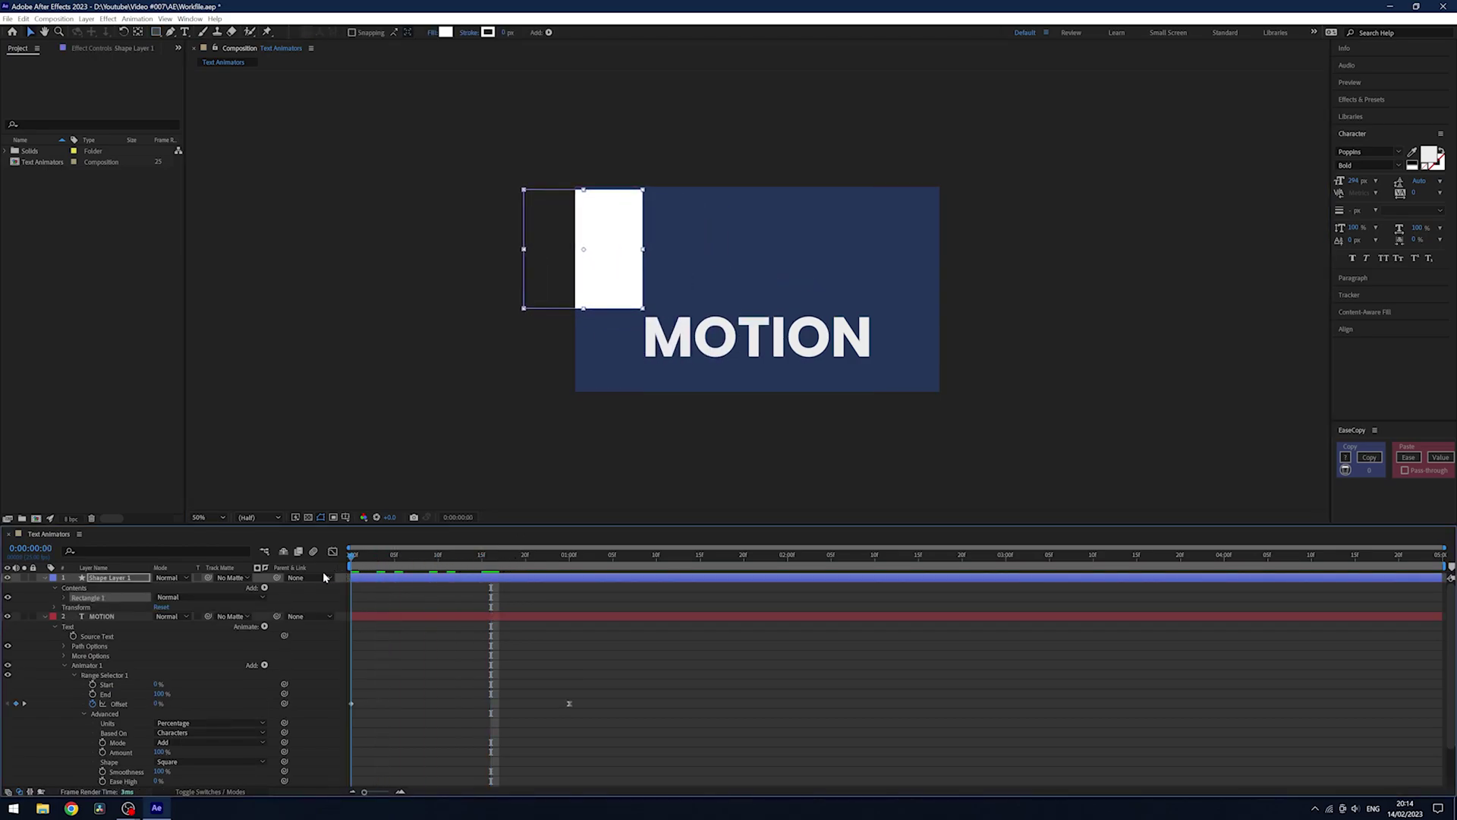
pyautogui.moveTo(611, 256); pyautogui.dragTo(668, 307)
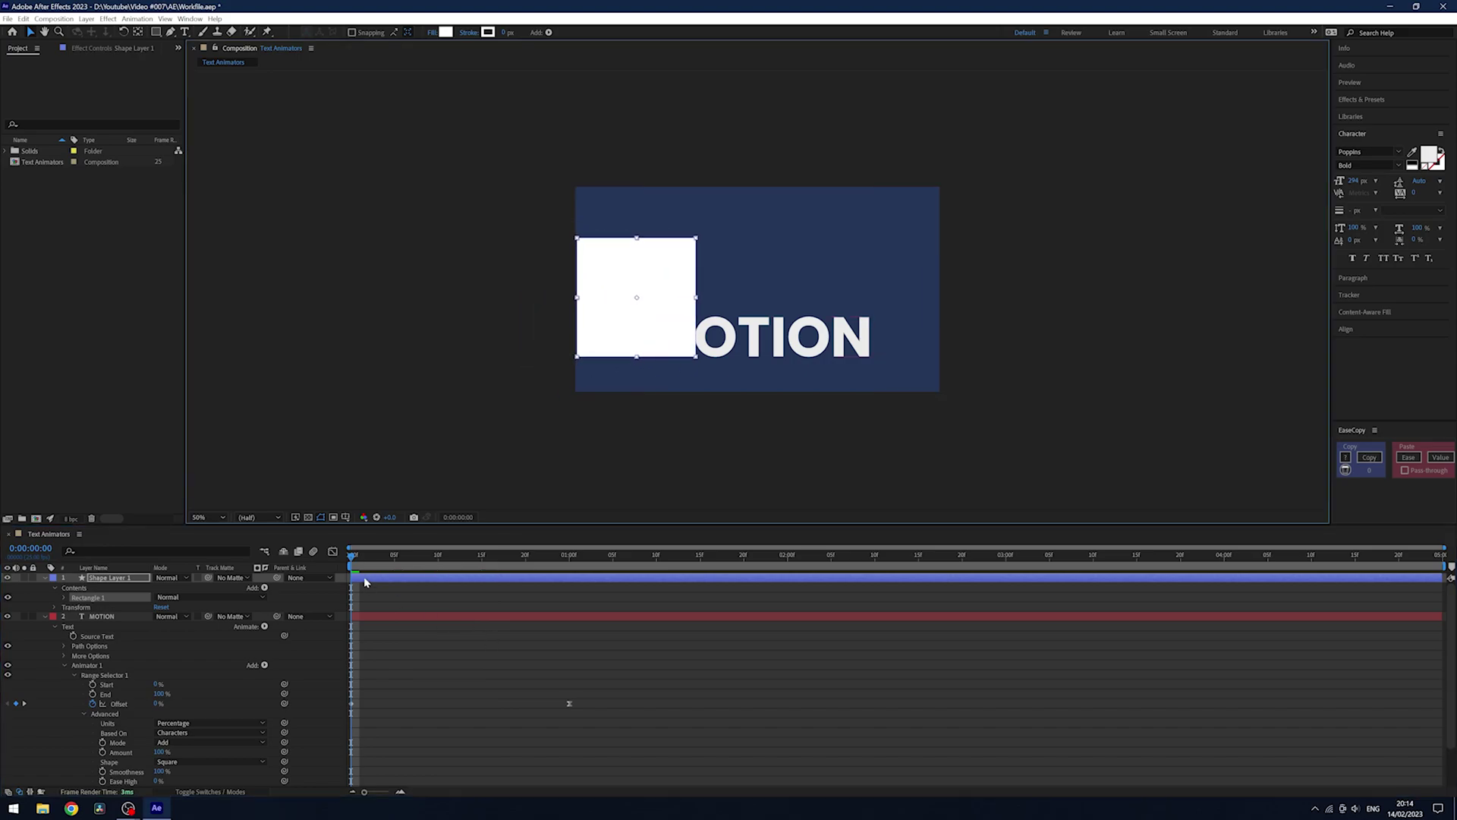
pyautogui.moveTo(359, 560)
pyautogui.mouseDown()
pyautogui.moveTo(403, 559)
pyautogui.moveTo(378, 558)
pyautogui.mouseUp()
pyautogui.moveTo(669, 339); pyautogui.dragTo(714, 338)
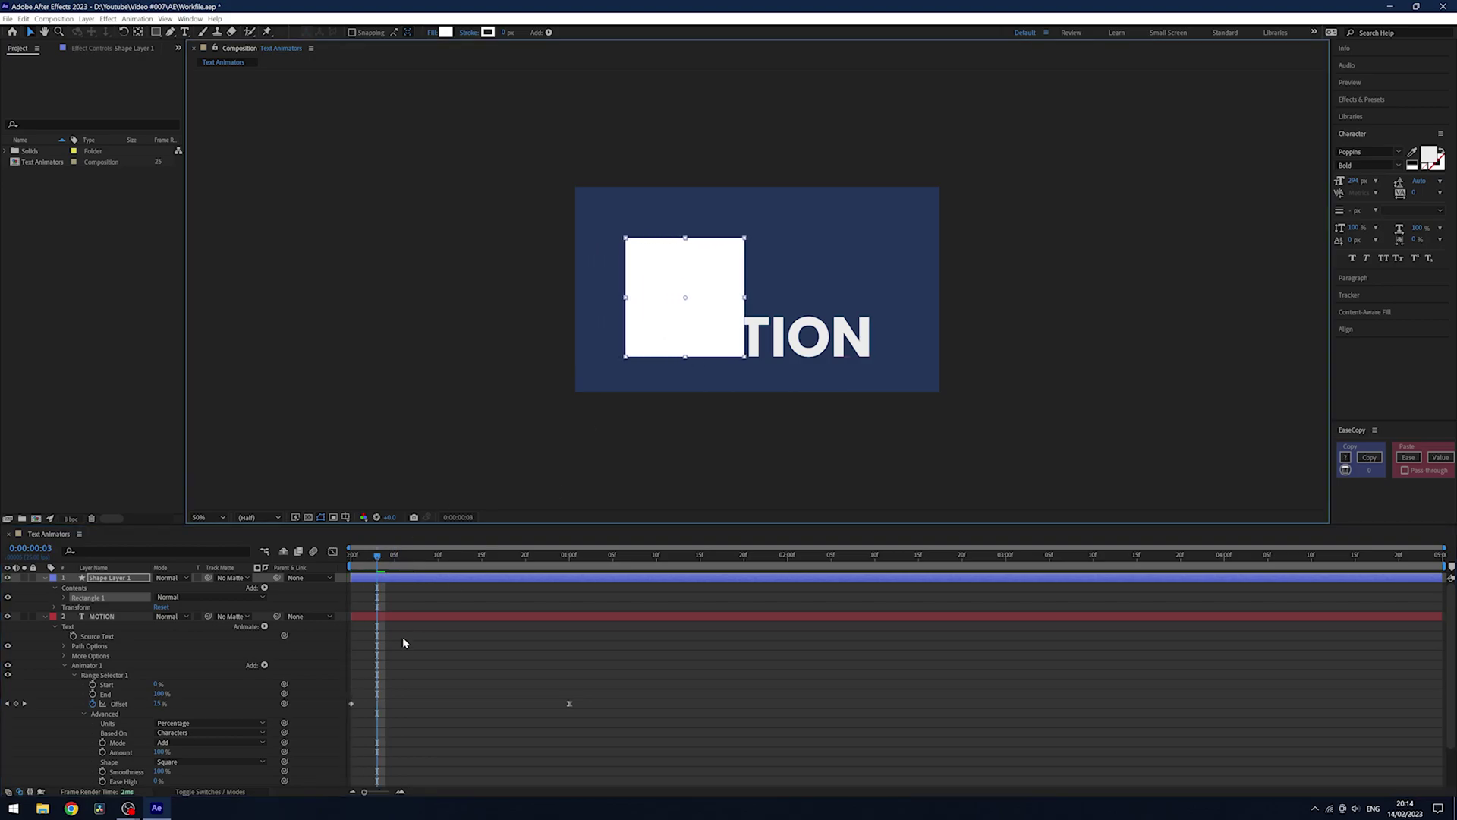
pyautogui.moveTo(386, 568); pyautogui.dragTo(439, 561)
pyautogui.moveTo(747, 361); pyautogui.dragTo(611, 315)
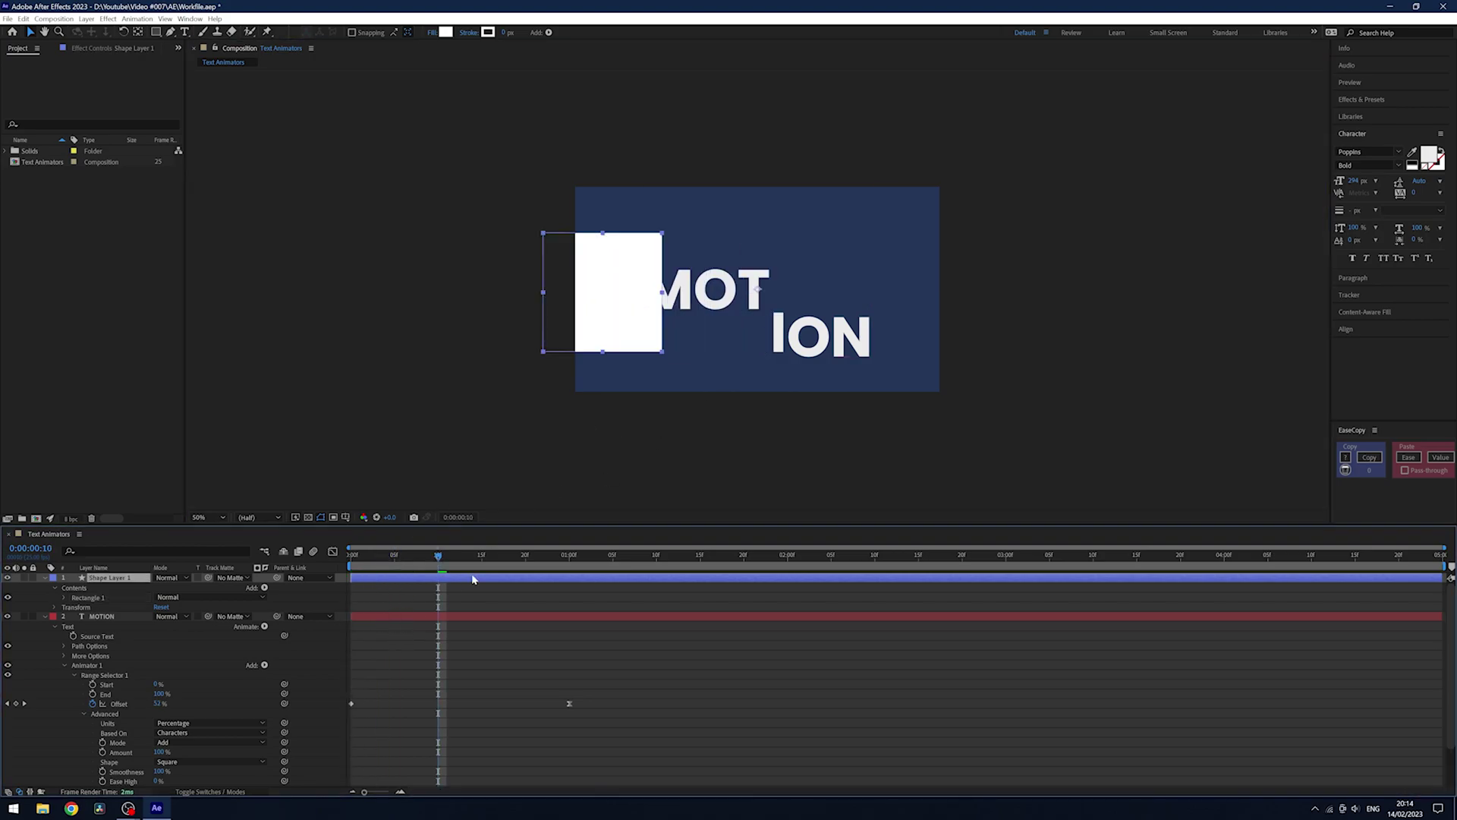
pyautogui.press('Delete')
# - Try the Ramp Up and Ramp Down range shapes, previewing each
pyautogui.moveTo(431, 558); pyautogui.dragTo(448, 558)
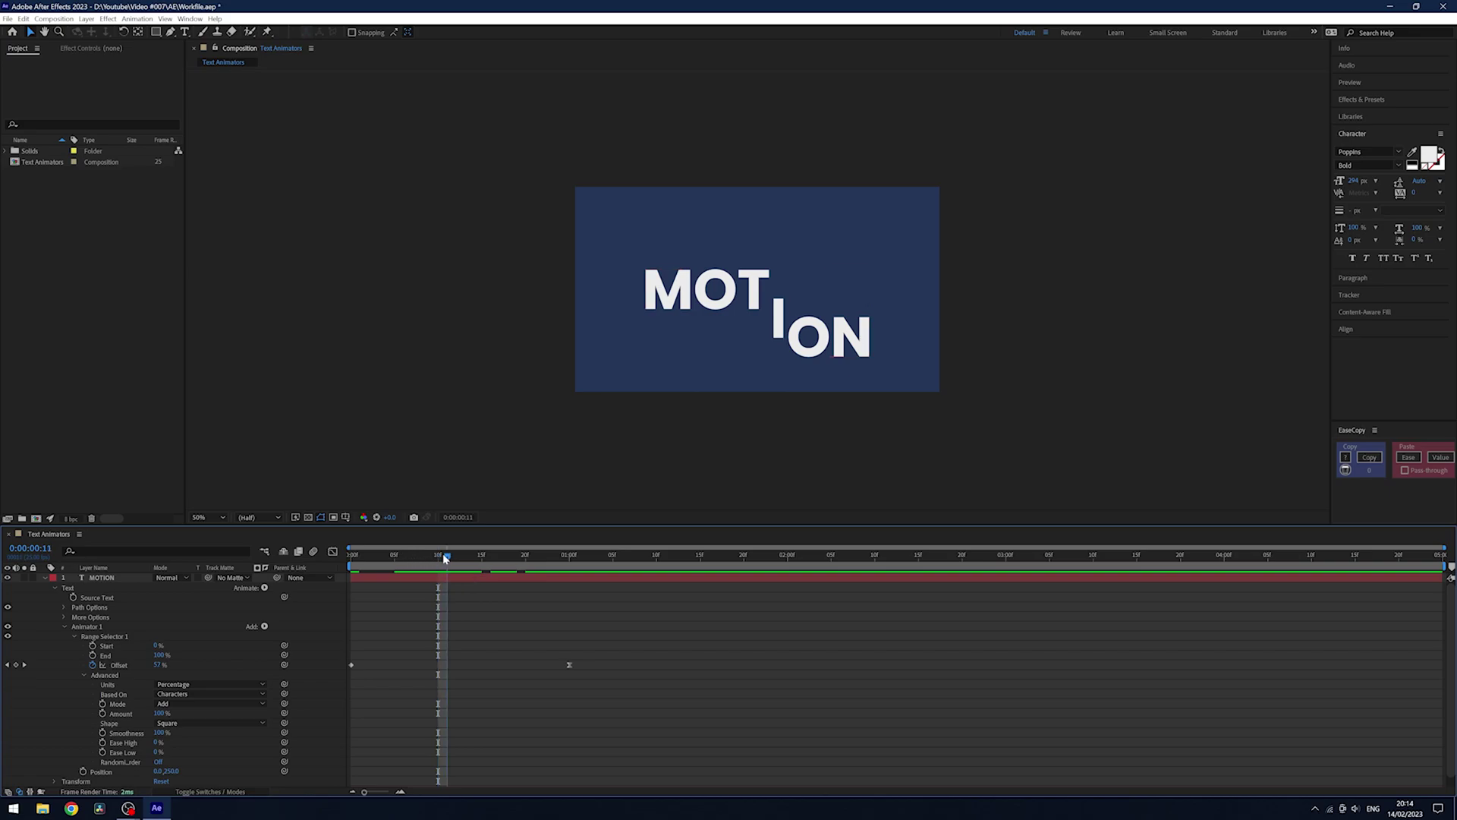
pyautogui.click(231, 725)
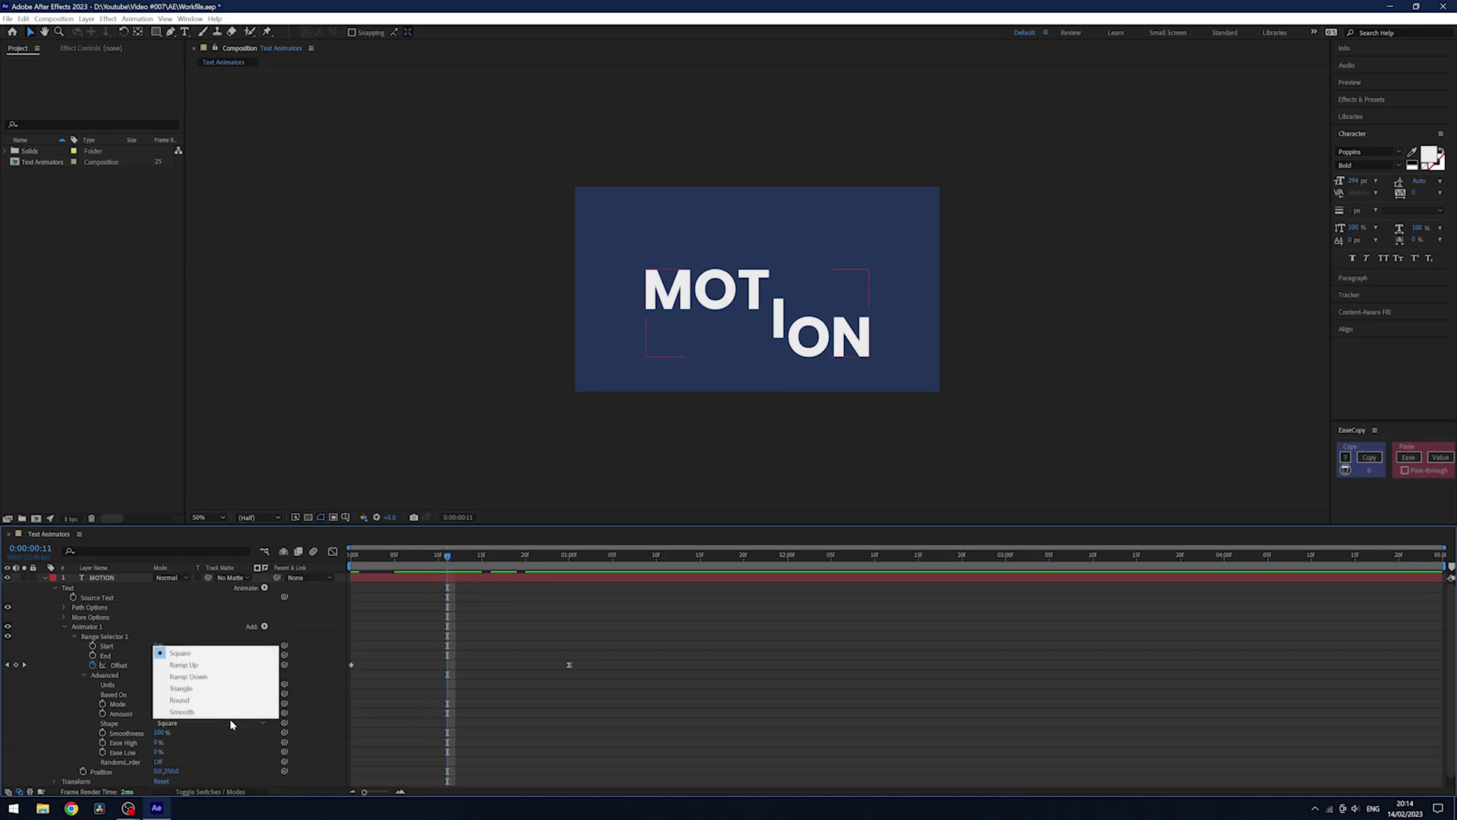
pyautogui.click(218, 665)
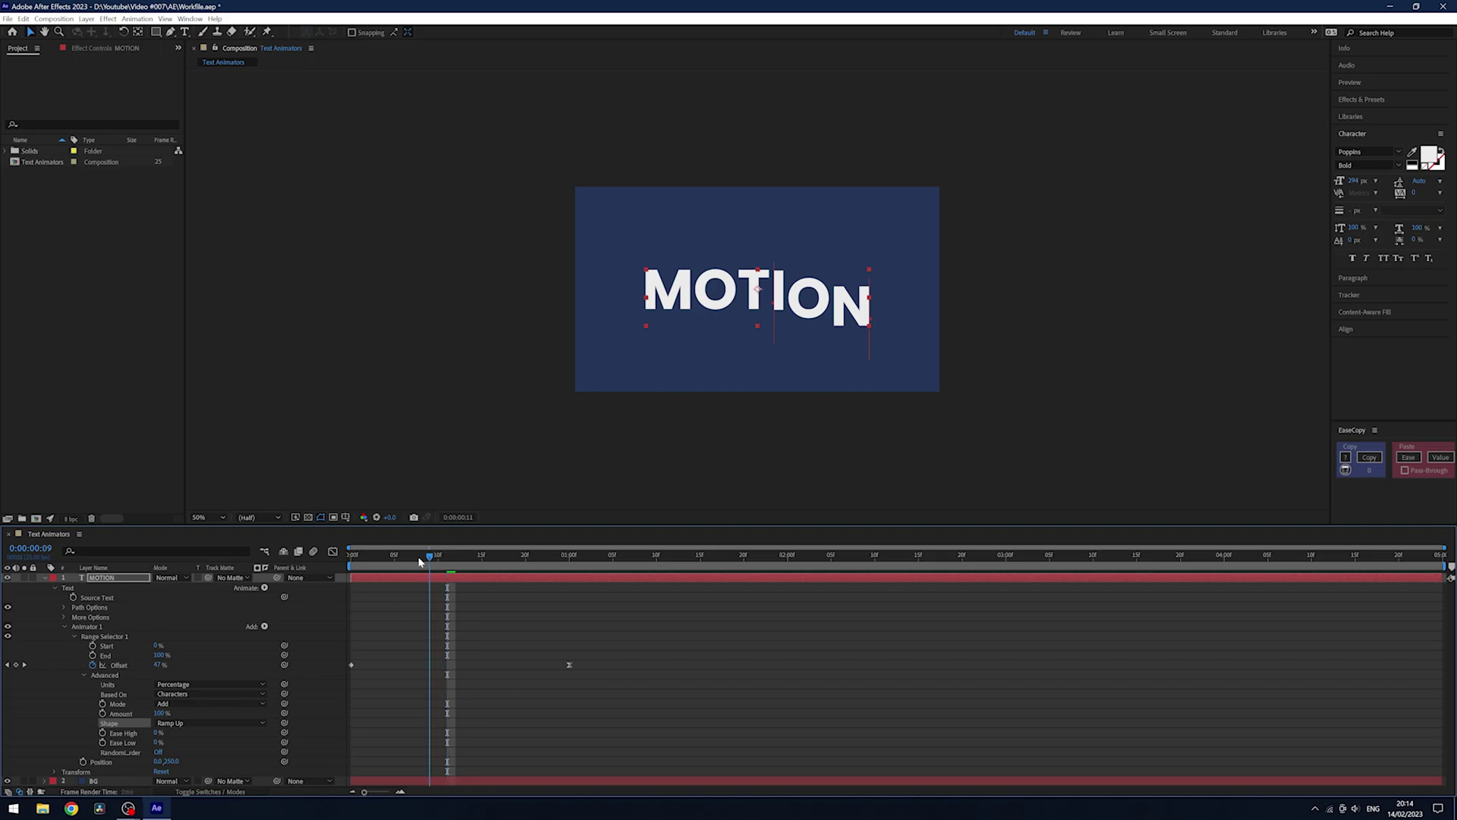
pyautogui.press('space')
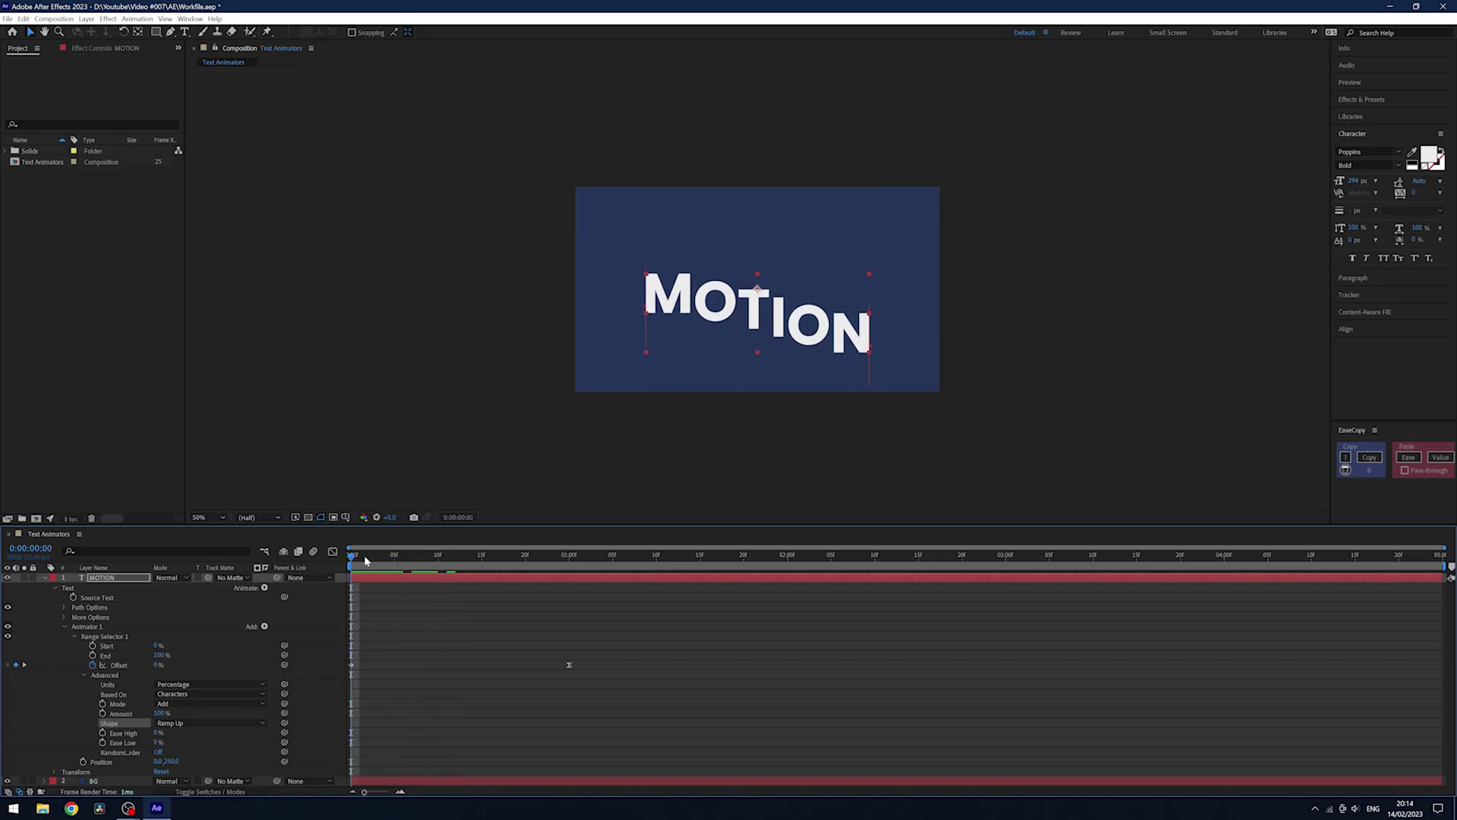
pyautogui.click(193, 723)
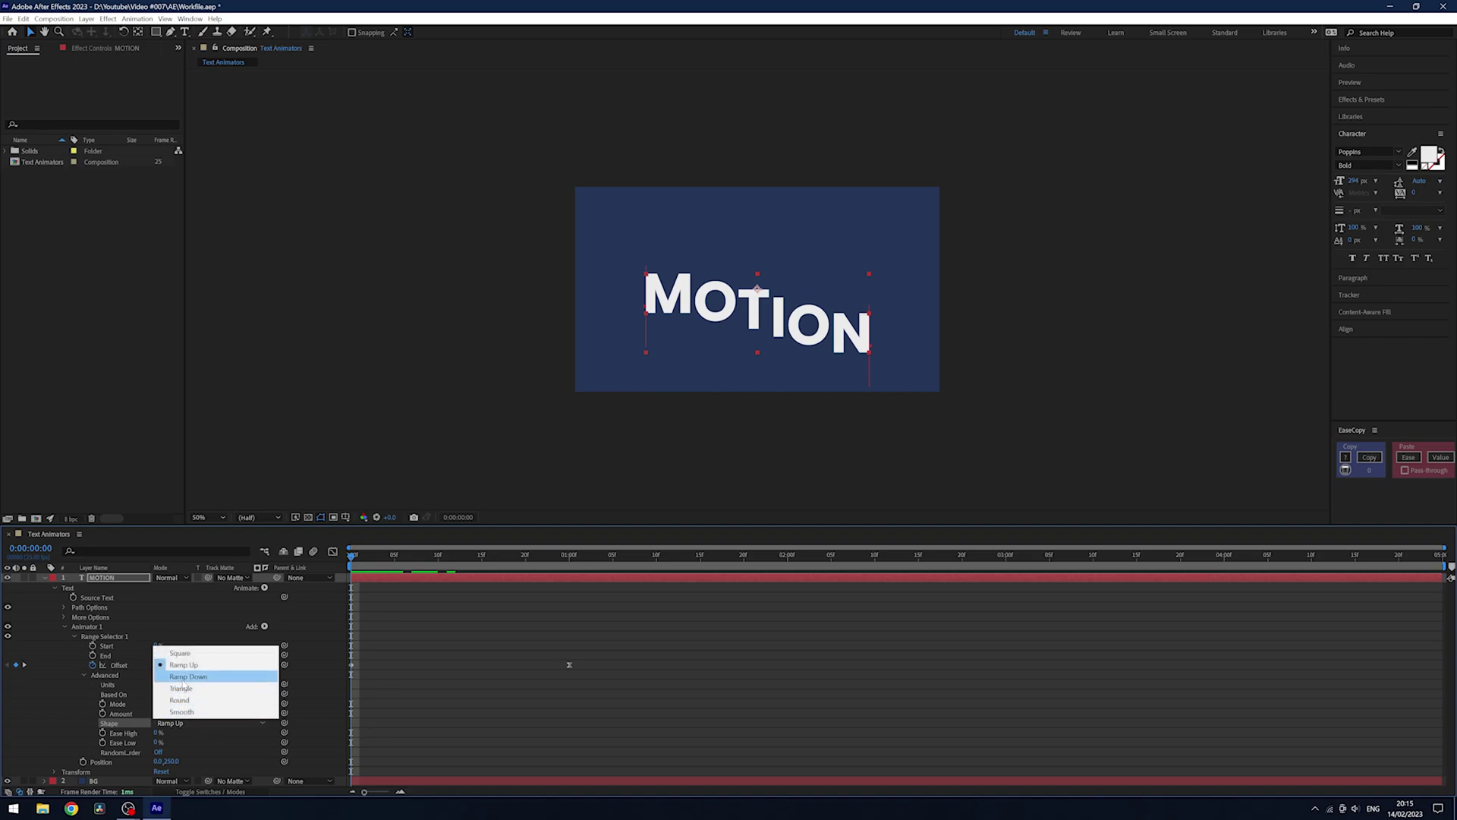
pyautogui.click(186, 676)
pyautogui.moveTo(362, 561); pyautogui.dragTo(169, 583)
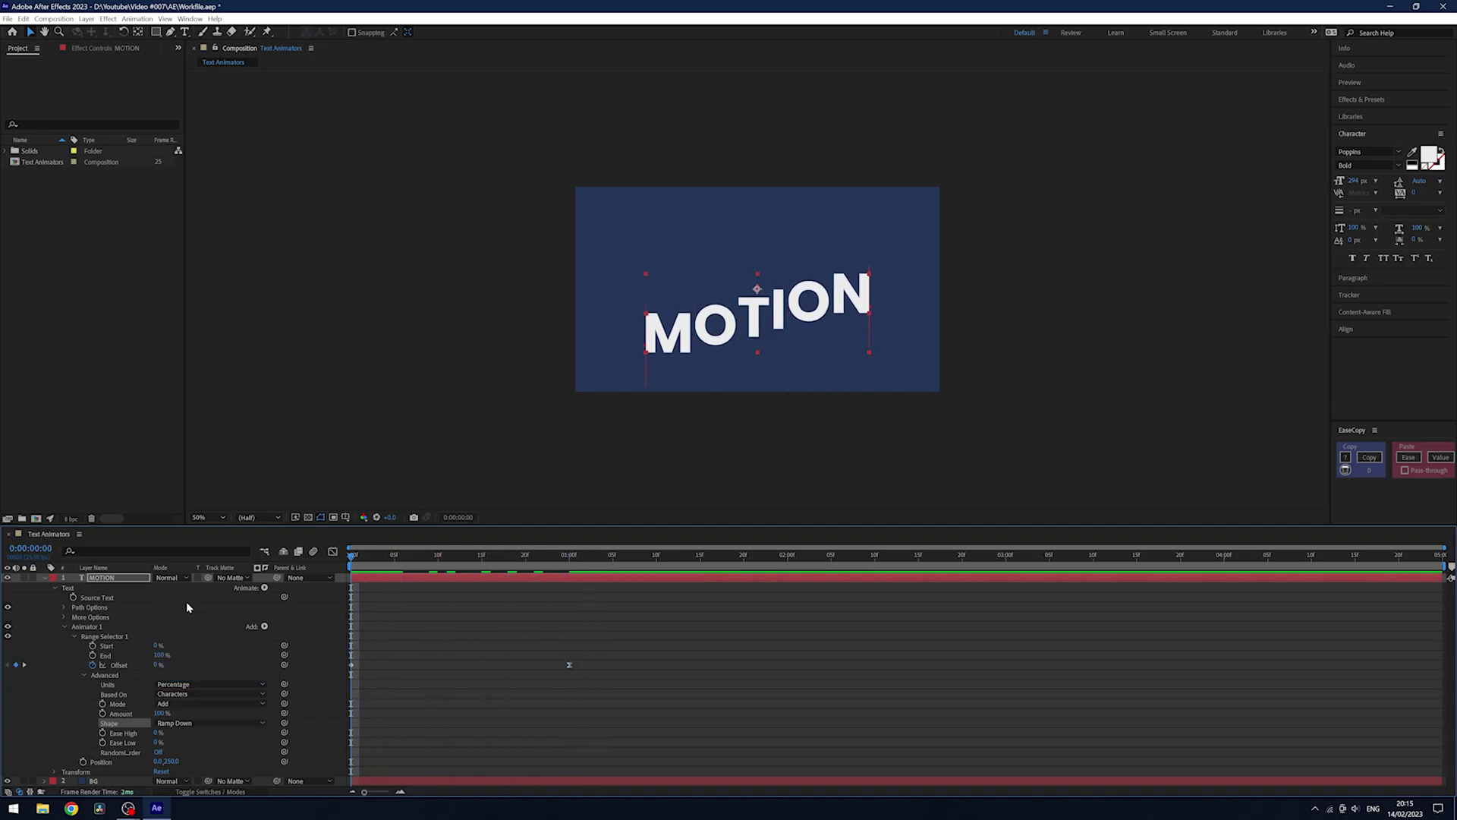
pyautogui.moveTo(410, 565); pyautogui.dragTo(352, 571)
# - Try the Triangle, Round and Smooth shapes, scrubbing to check Smooth
pyautogui.click(207, 725)
pyautogui.click(199, 688)
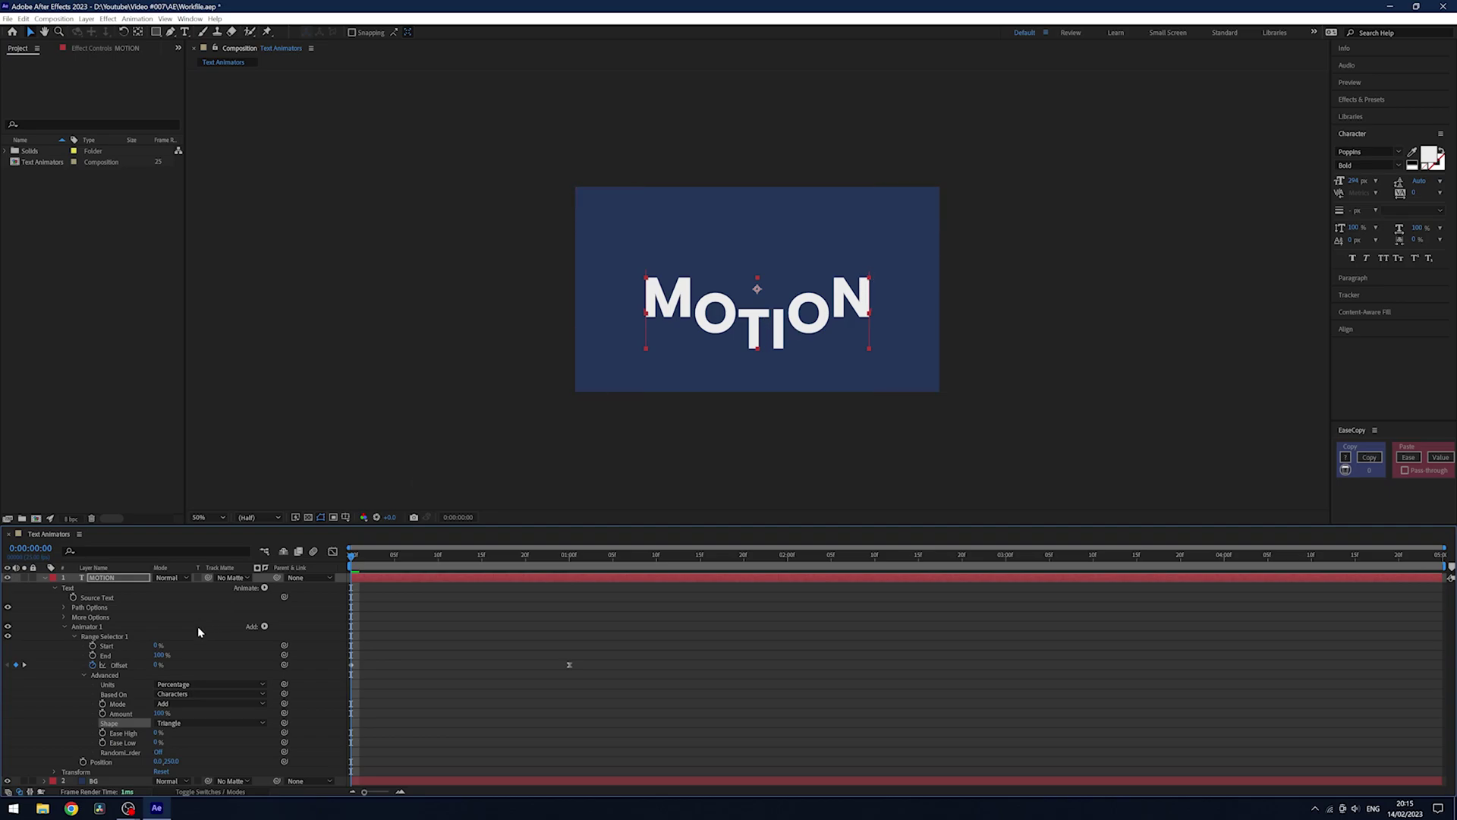
pyautogui.click(207, 723)
pyautogui.click(186, 709)
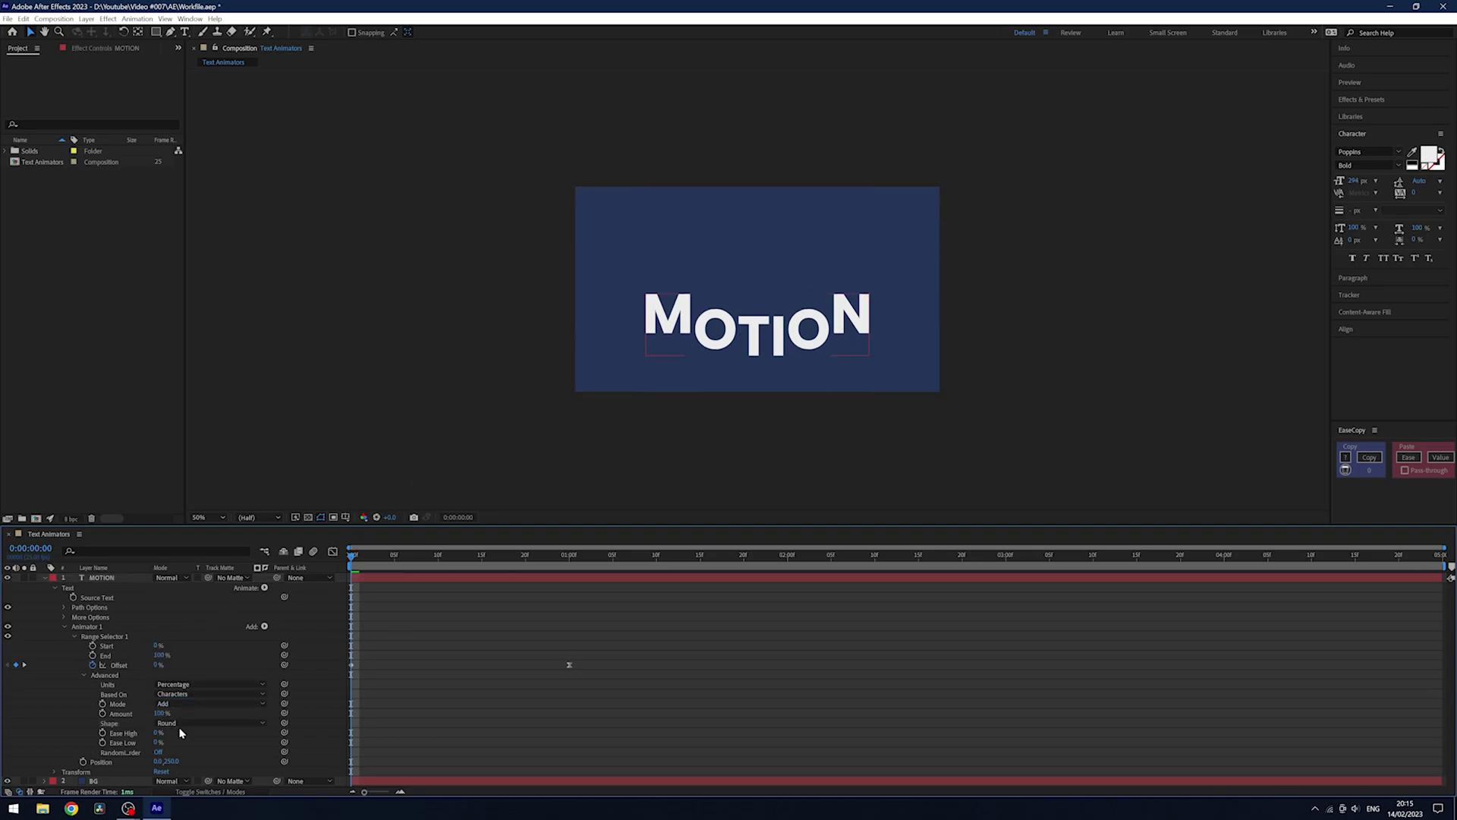
pyautogui.click(198, 723)
pyautogui.click(186, 711)
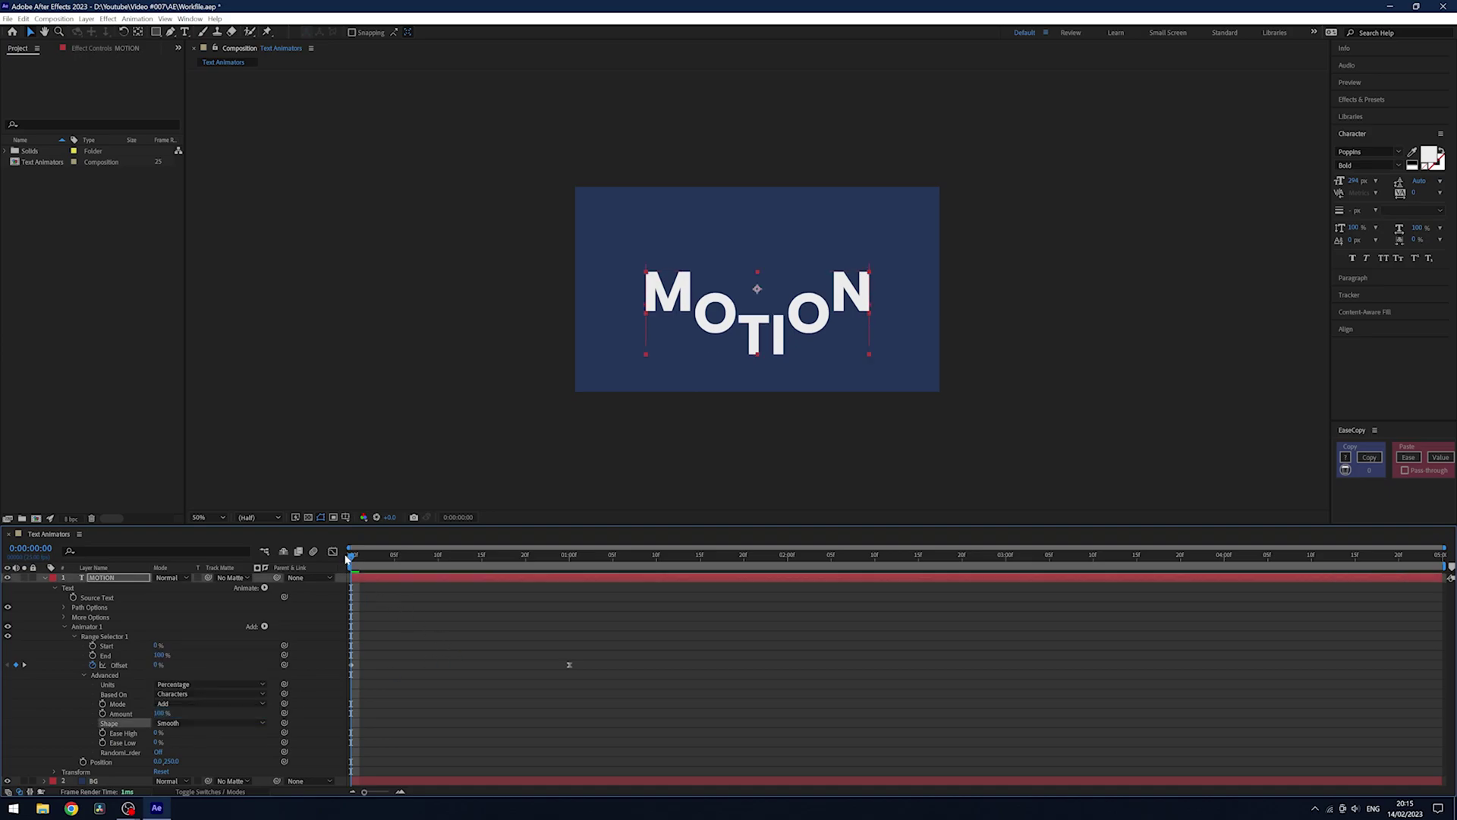
pyautogui.moveTo(346, 559); pyautogui.dragTo(591, 571)
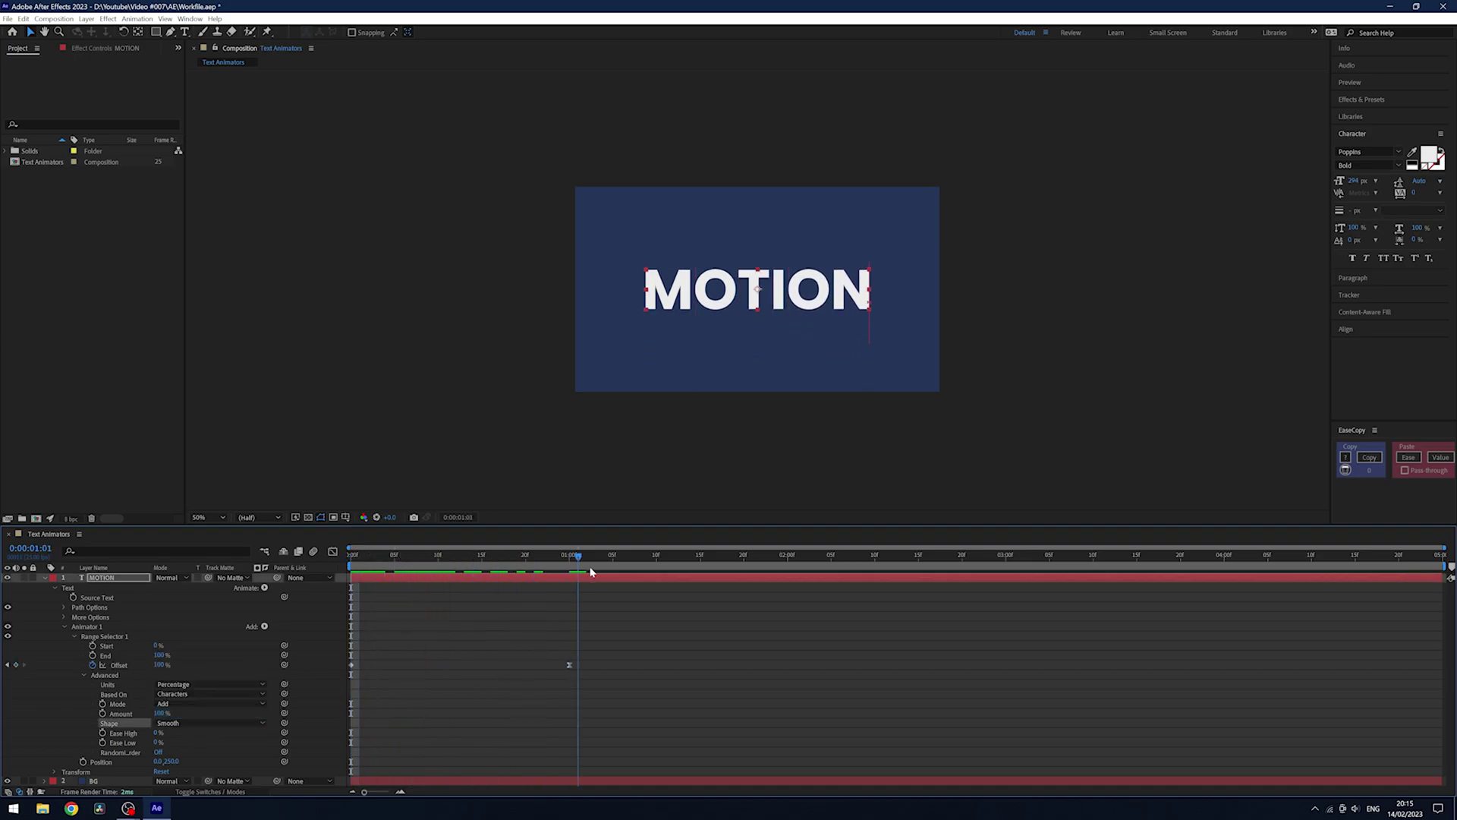
# - Switch the selector shape to Ramp Up and scrub to preview it
pyautogui.press('Home')
pyautogui.click(204, 725)
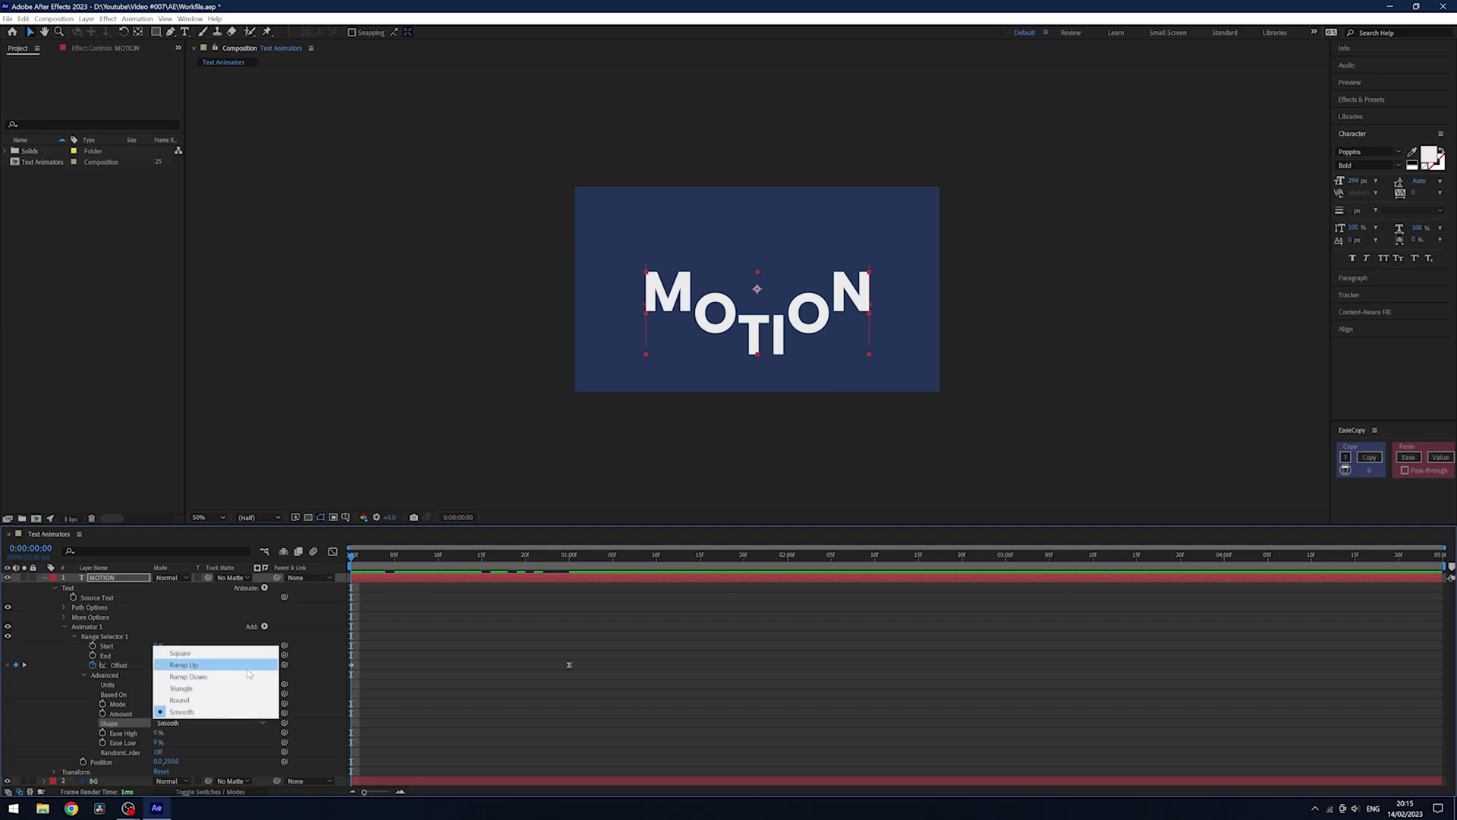
pyautogui.click(250, 666)
pyautogui.moveTo(361, 559); pyautogui.dragTo(232, 615)
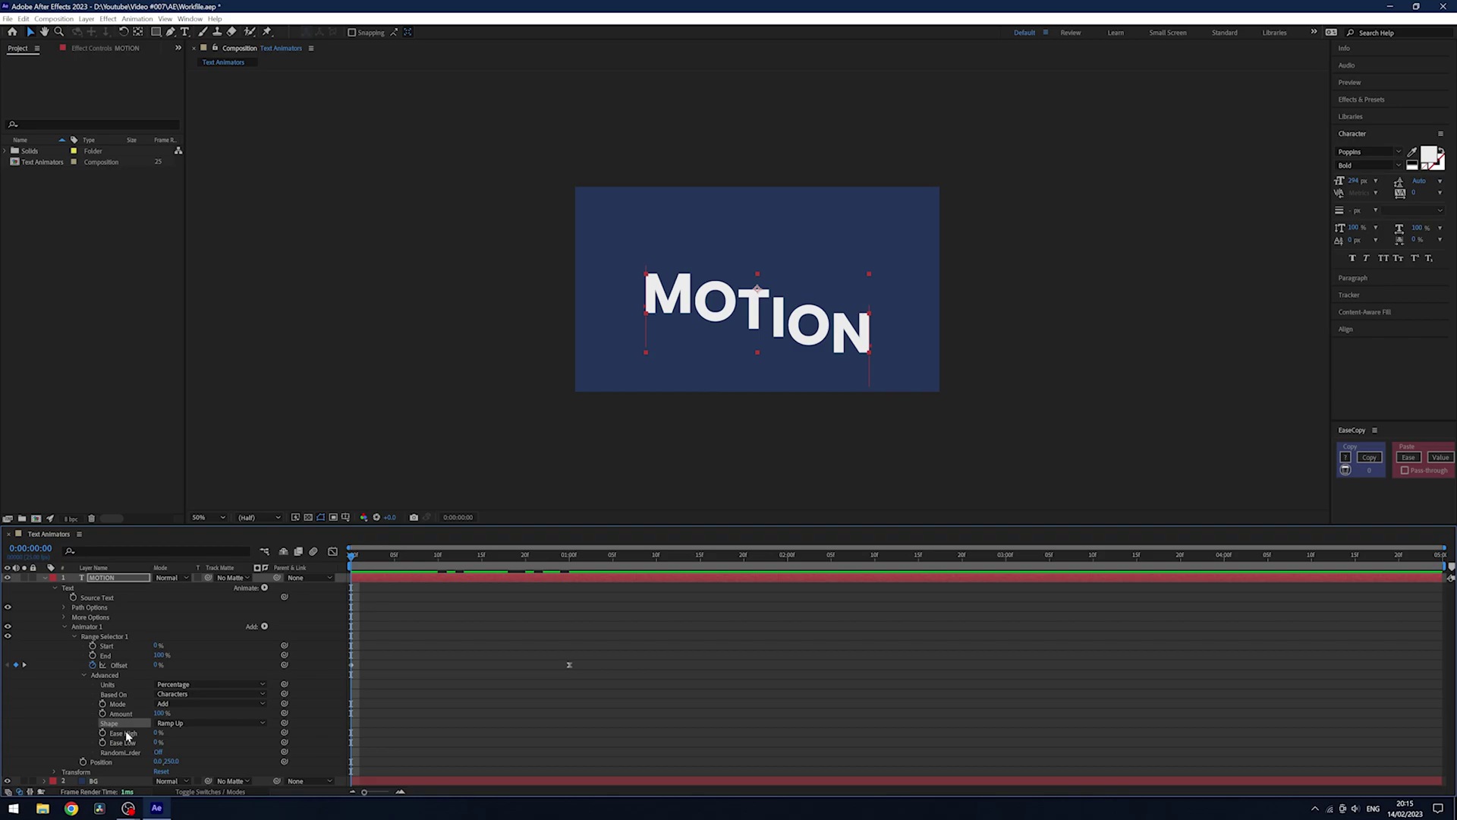
# - Keep the Ramp Up shape and set Ease High to 50% and Ease Low to 80%
pyautogui.click(170, 725)
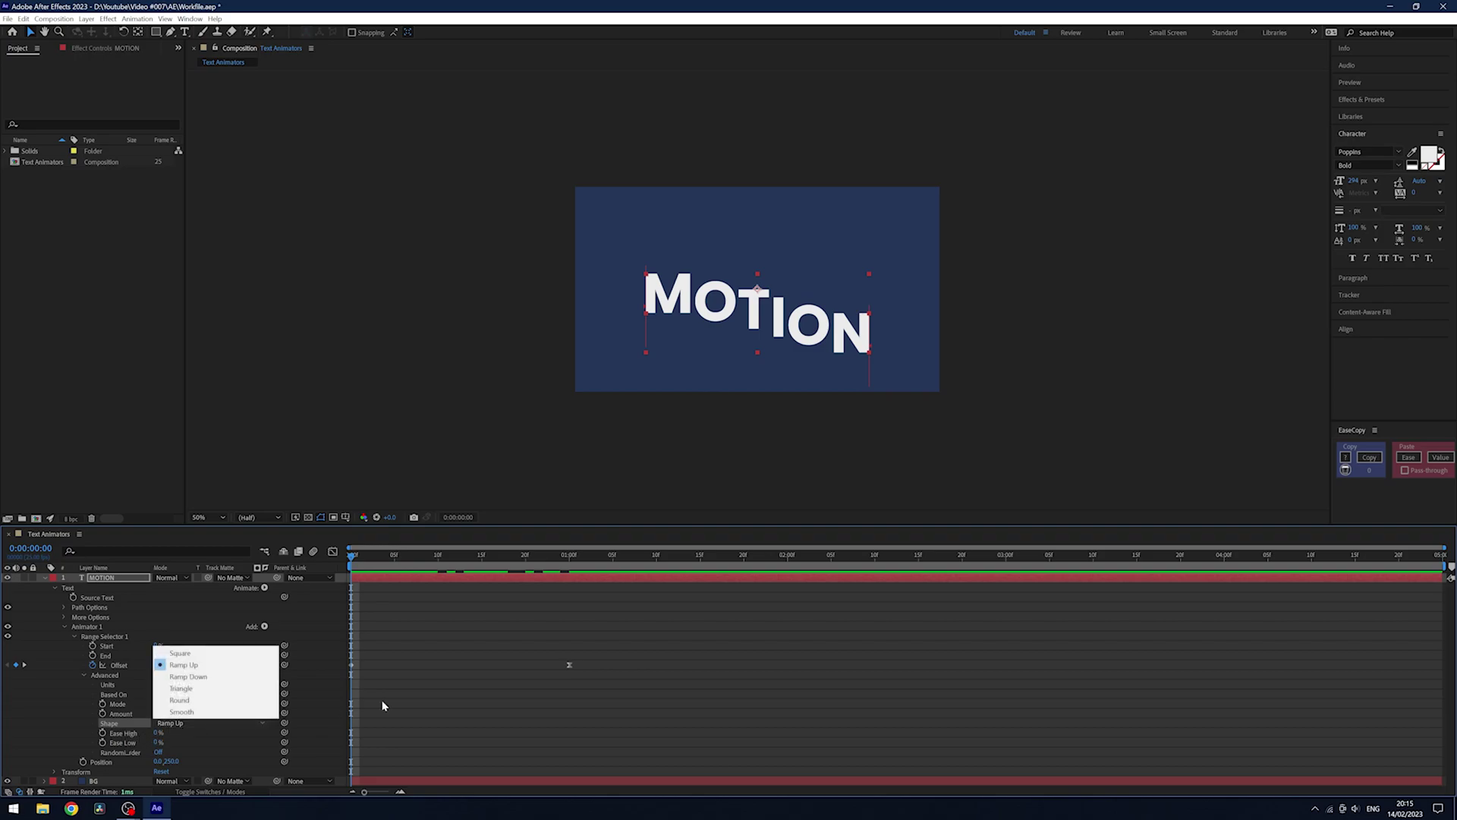
pyautogui.click(511, 689)
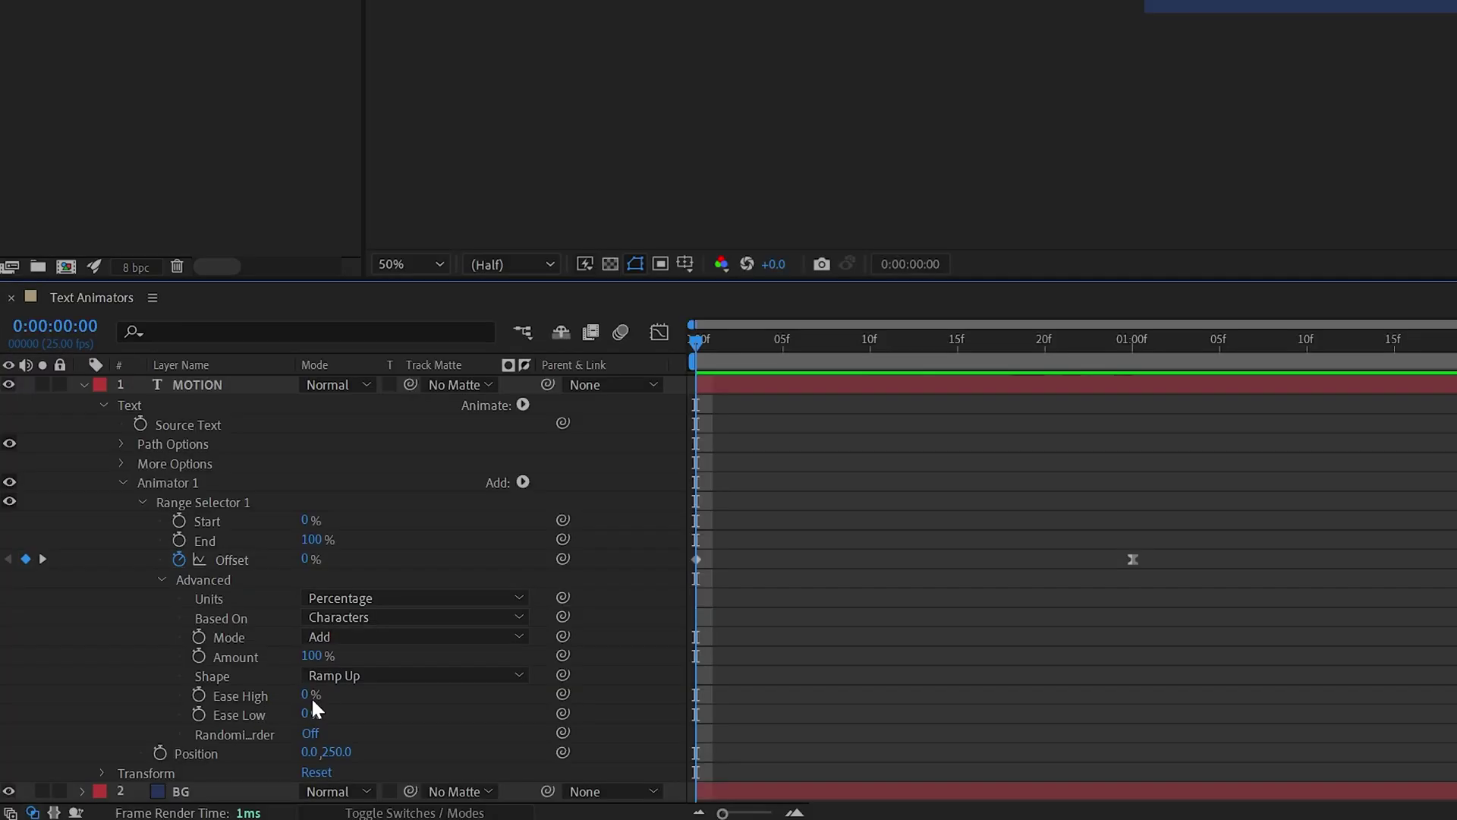
pyautogui.click(305, 695)
pyautogui.write('50')
pyautogui.press('Return')
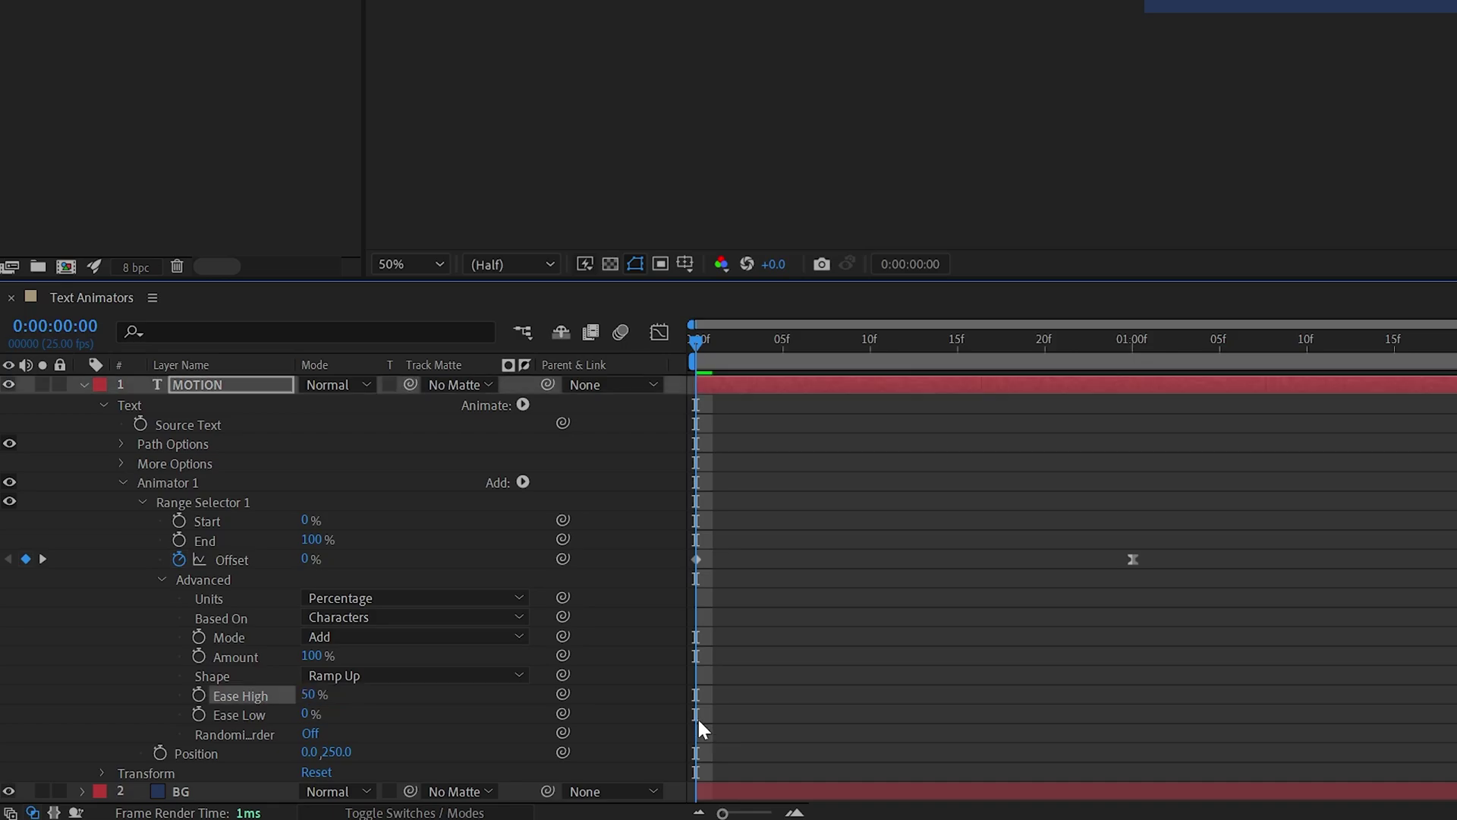
pyautogui.click(310, 712)
pyautogui.write('80')
pyautogui.press('Return')
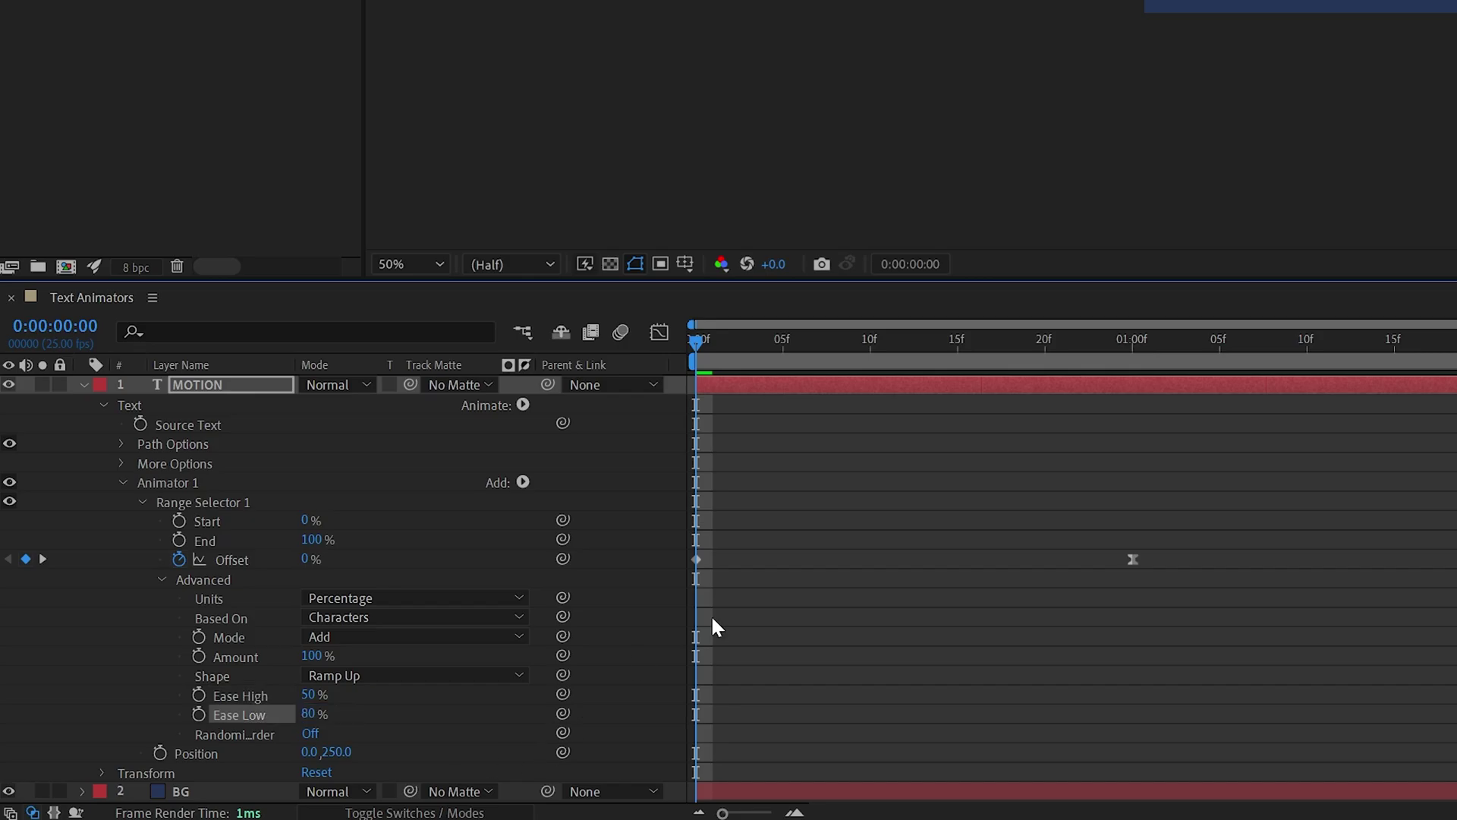
# - Preview the eased letter animation twice
pyautogui.press('space')
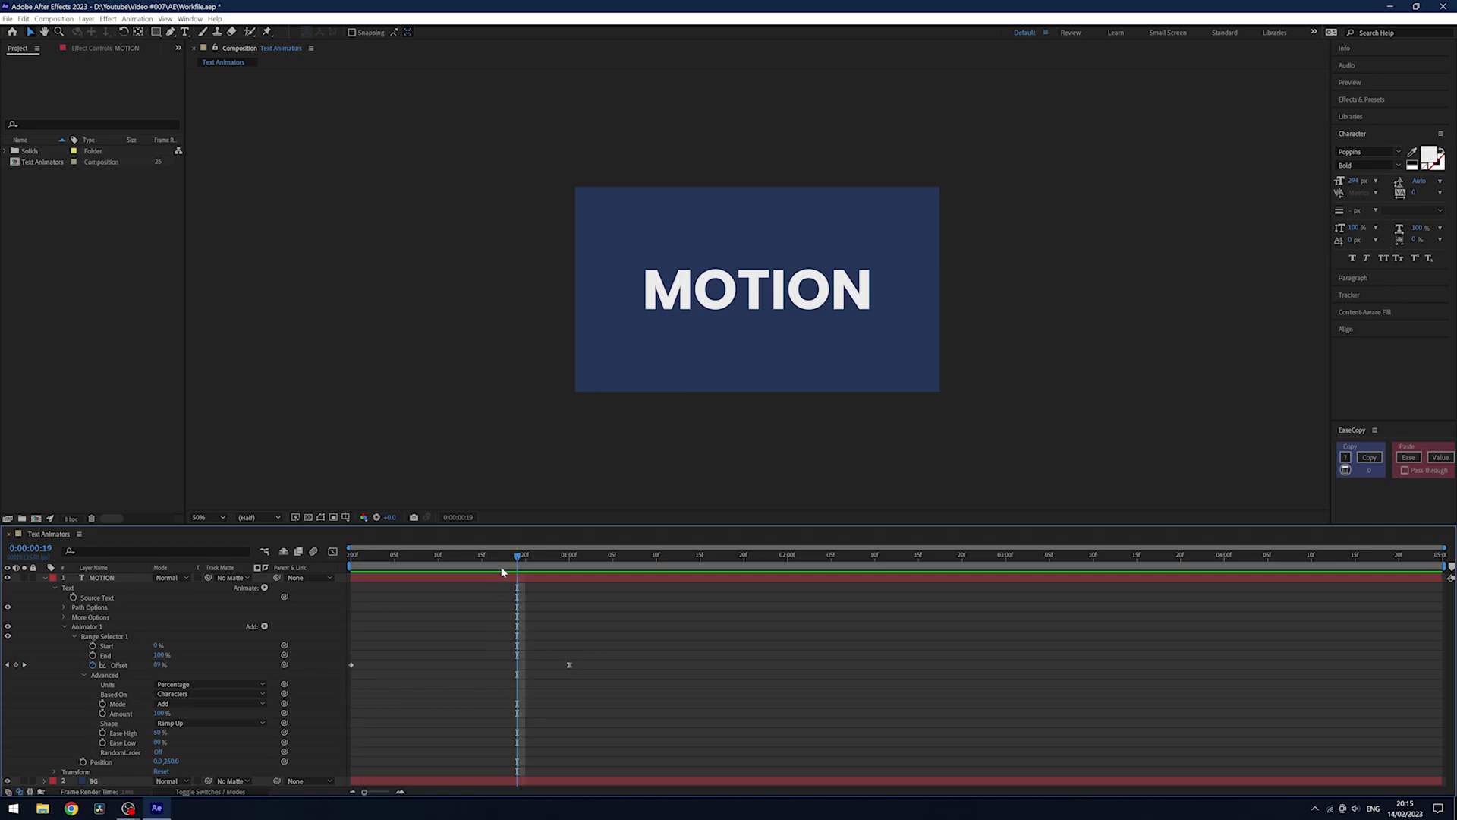
pyautogui.press('space')
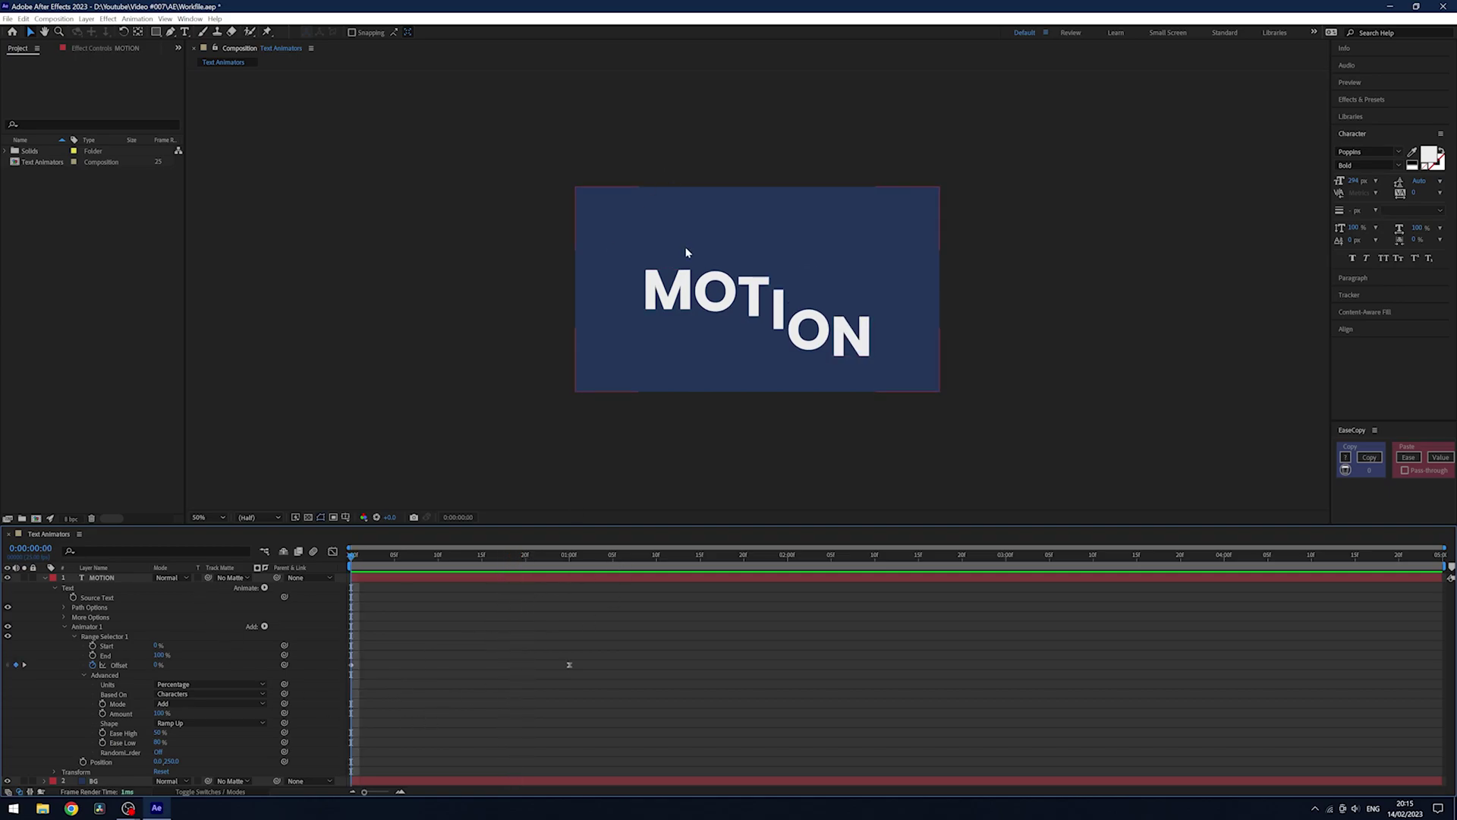
pyautogui.press('space')
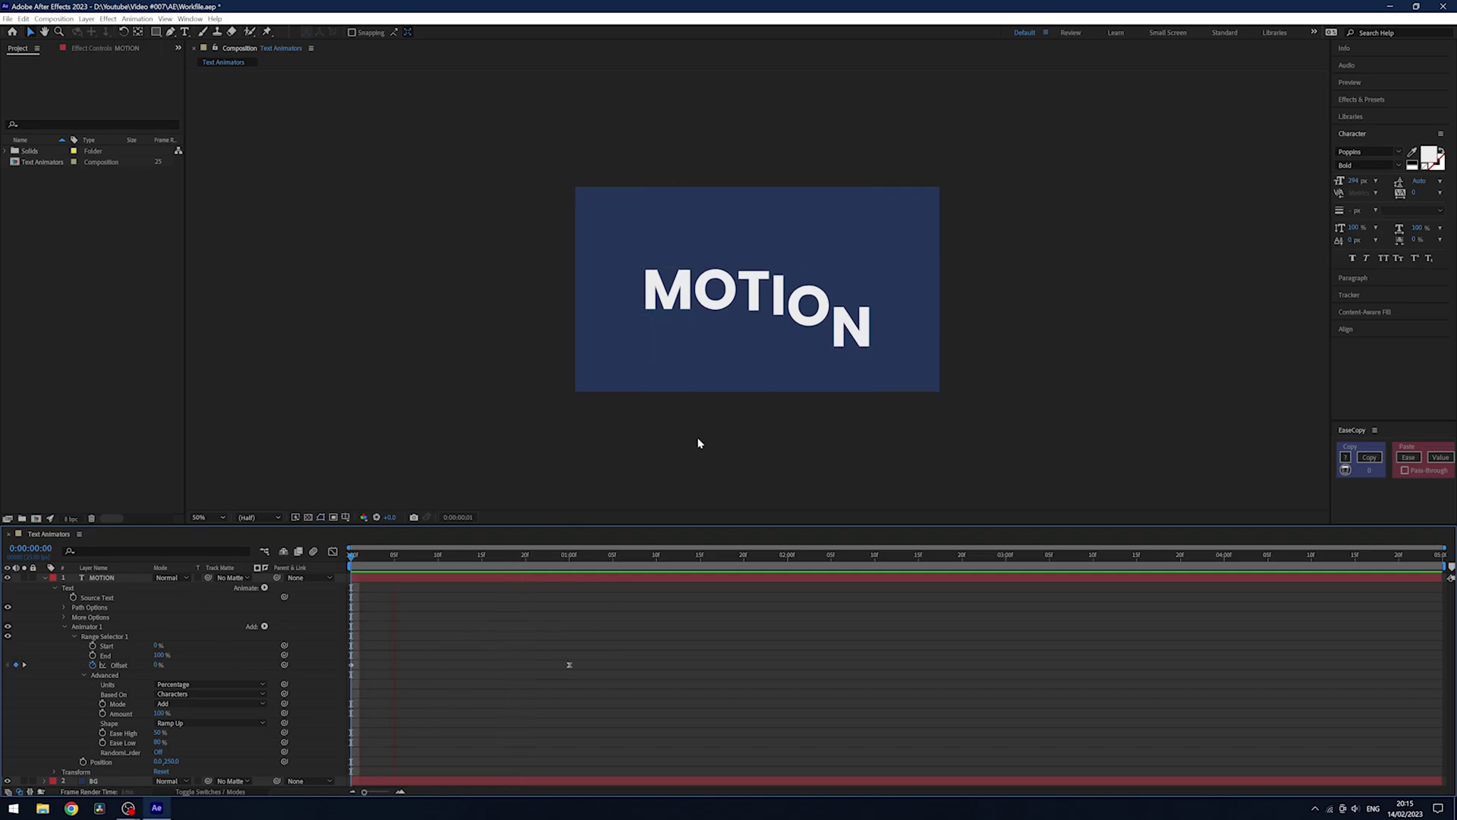
pyautogui.press('space')
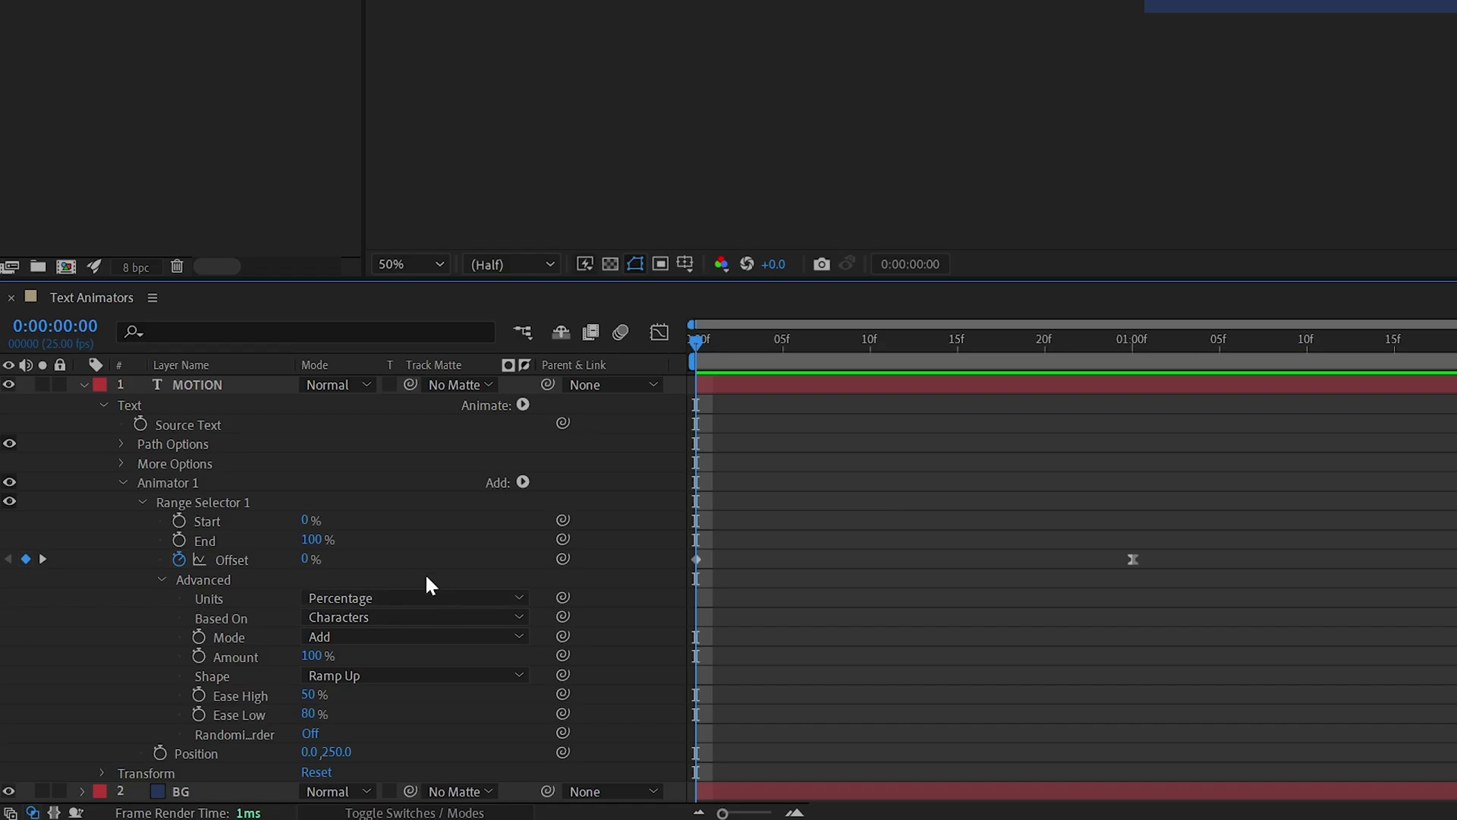
# - Set the starting Offset keyframe to -100%
pyautogui.click(307, 559)
pyautogui.write('-100')
pyautogui.press('Return')
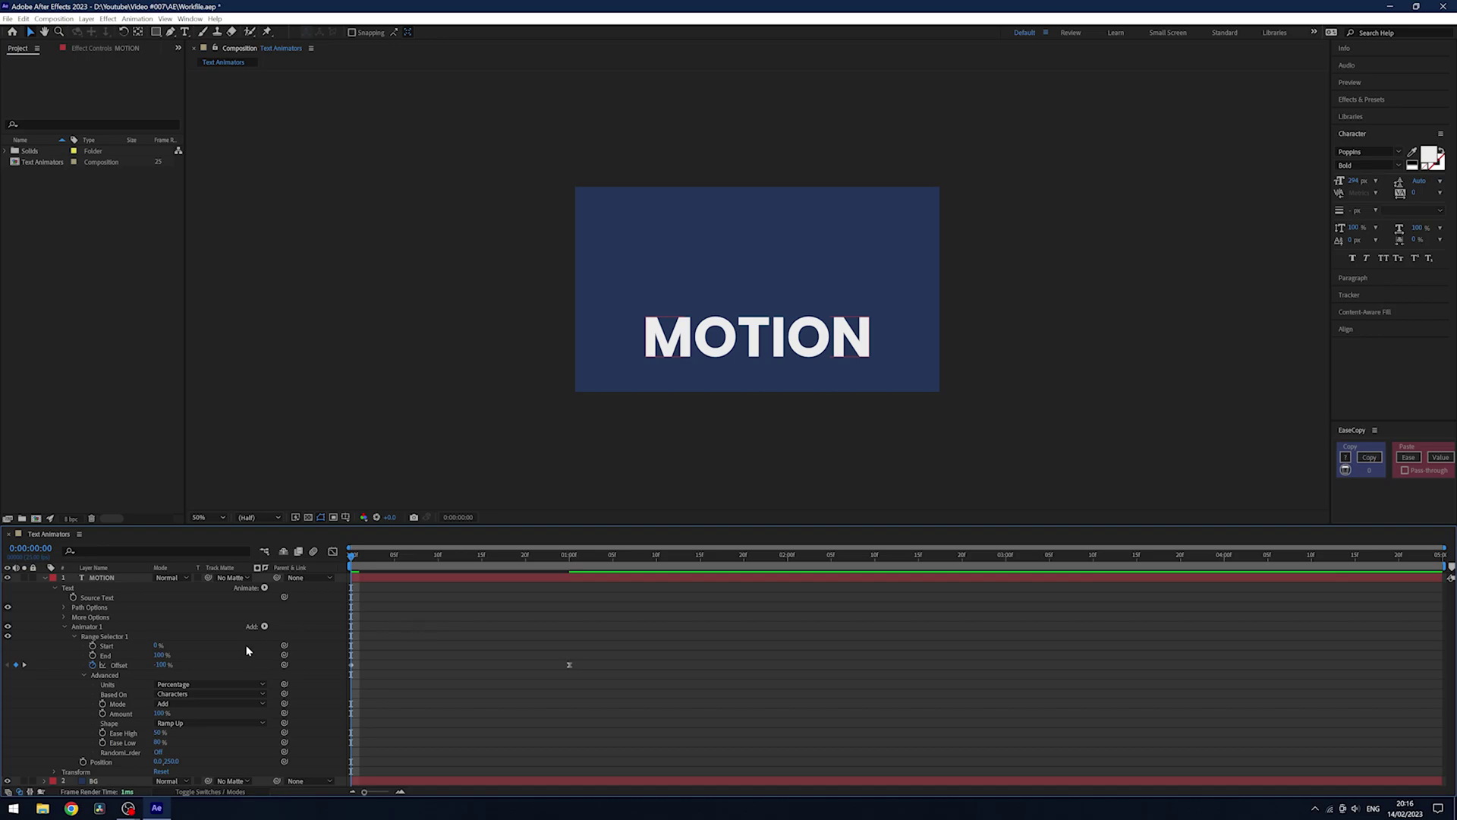
# - Try the Ramp Down shape, return to Ramp Up, and preview the animation
pyautogui.click(227, 723)
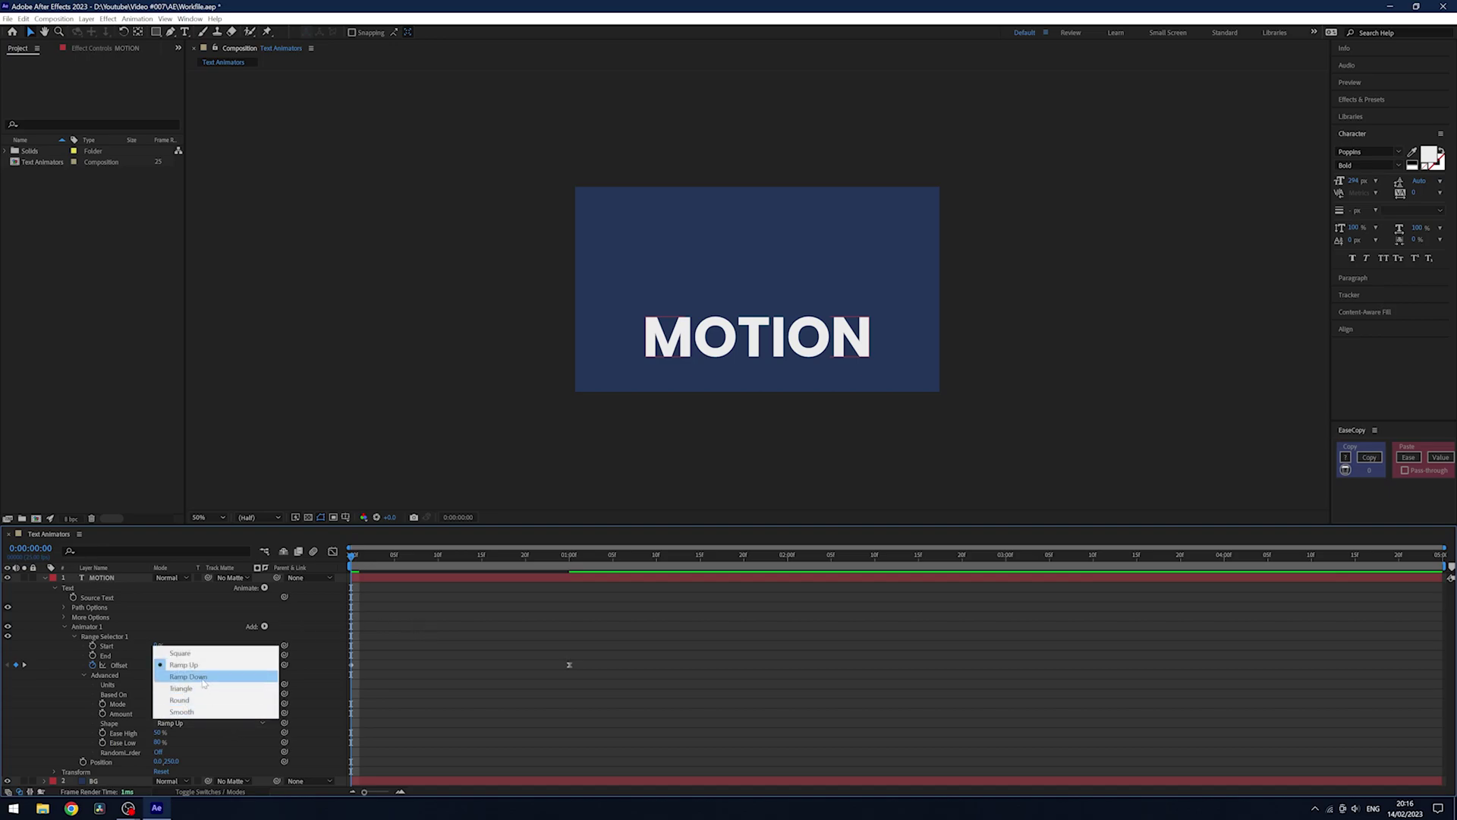
pyautogui.click(204, 677)
pyautogui.moveTo(354, 555); pyautogui.dragTo(61, 725)
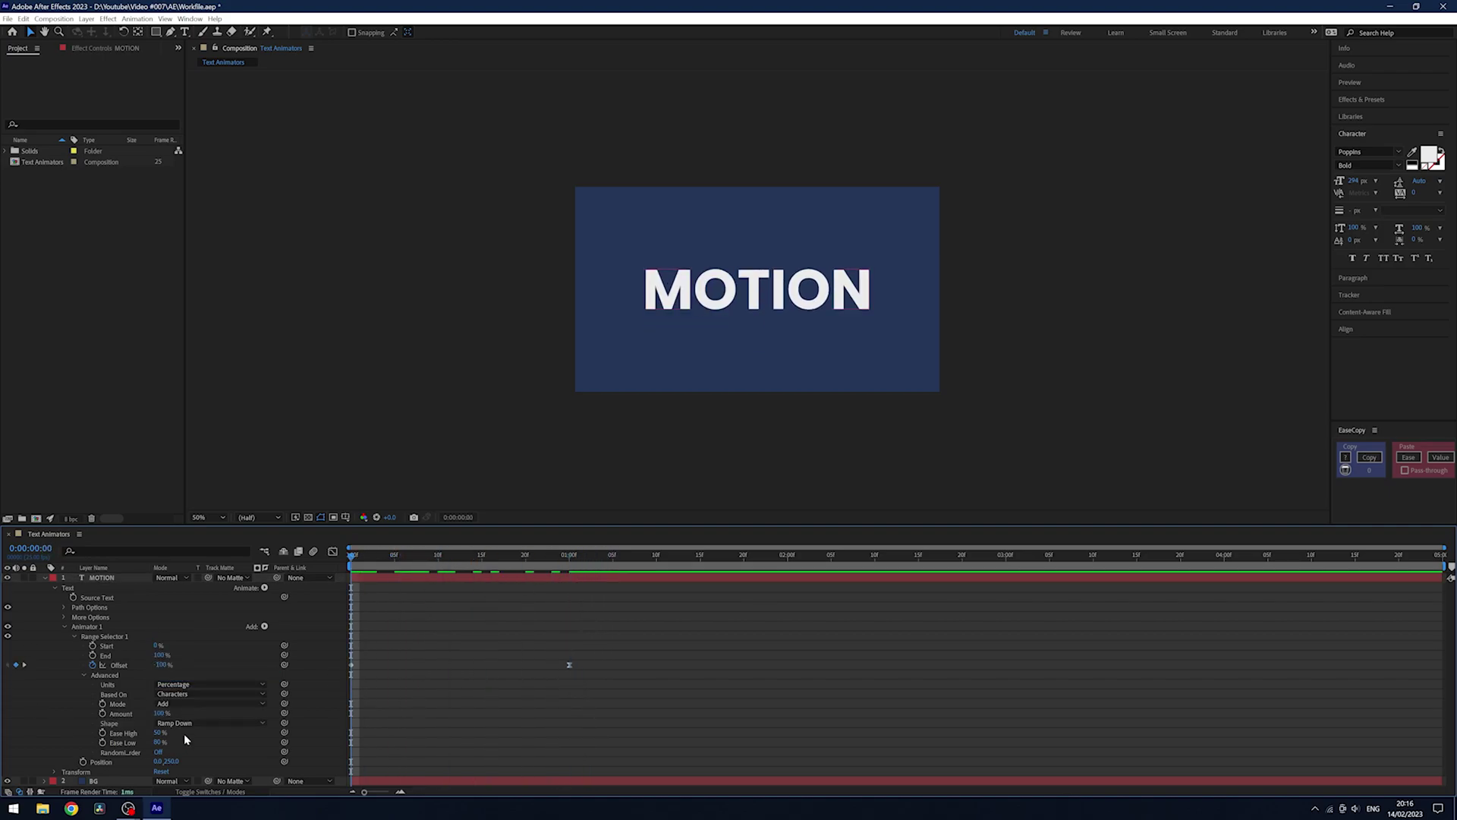
pyautogui.click(212, 723)
pyautogui.click(225, 664)
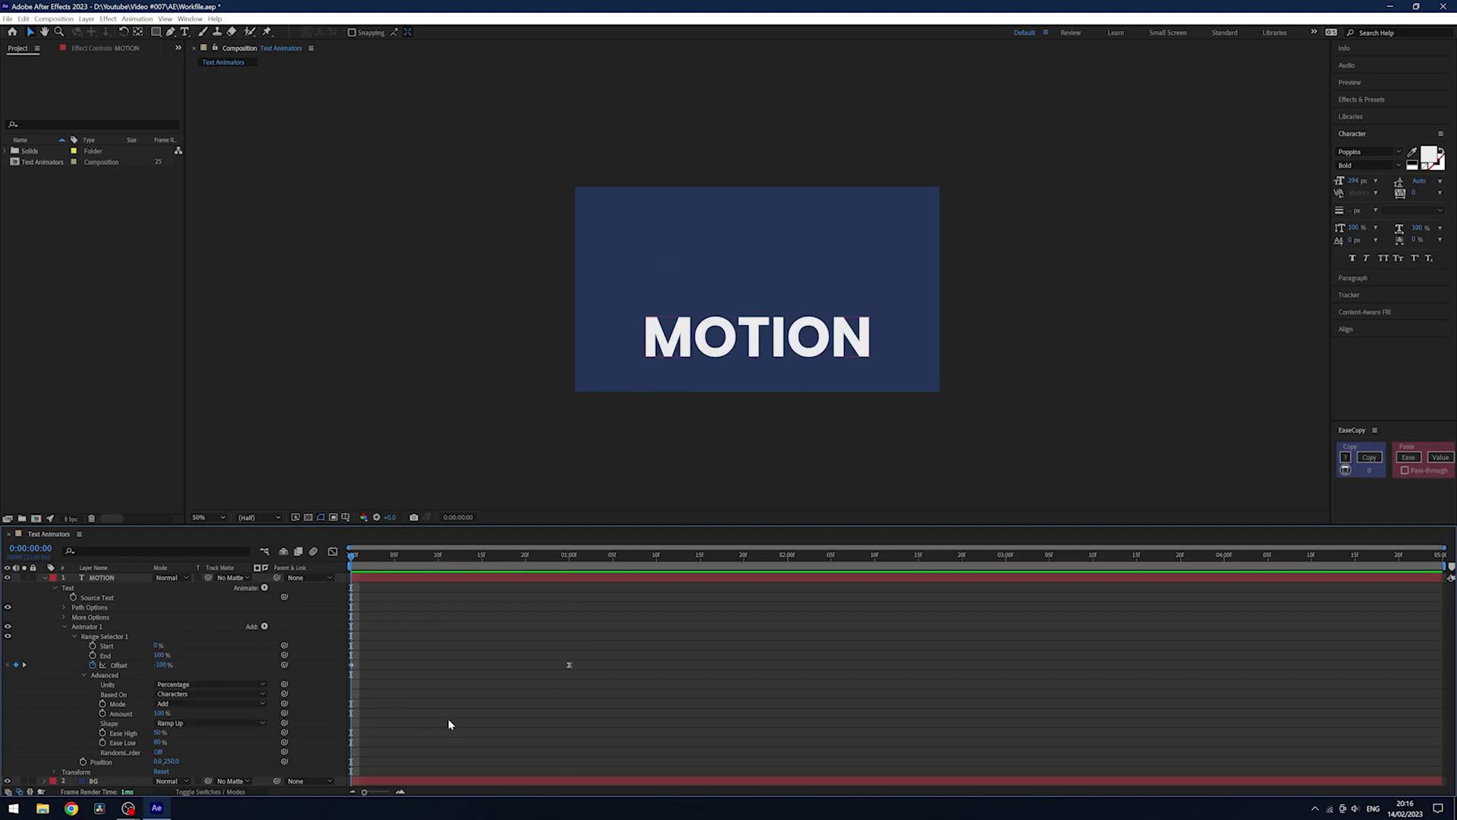
pyautogui.press('space')
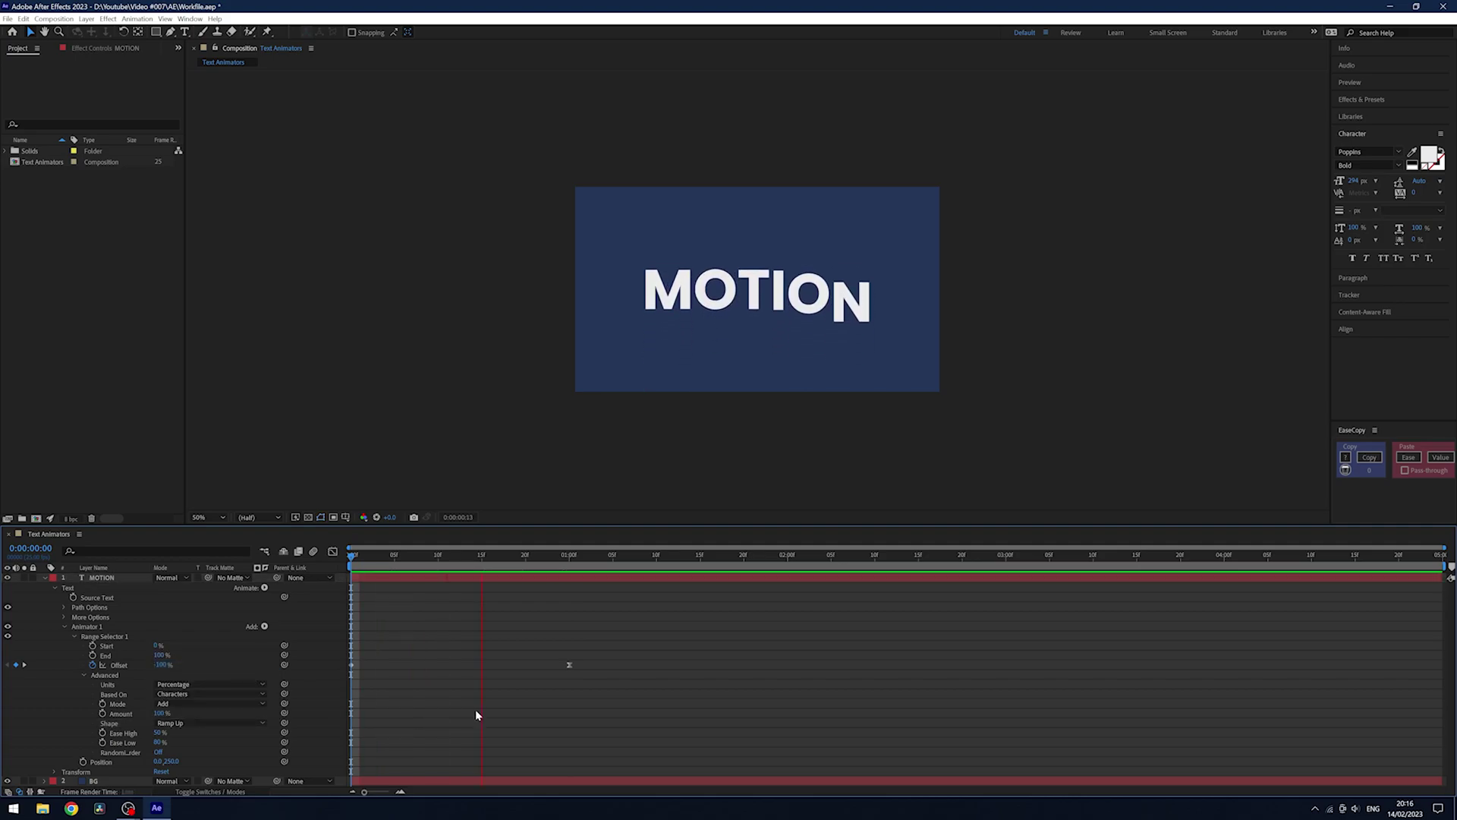
pyautogui.press('space')
pyautogui.press('space')
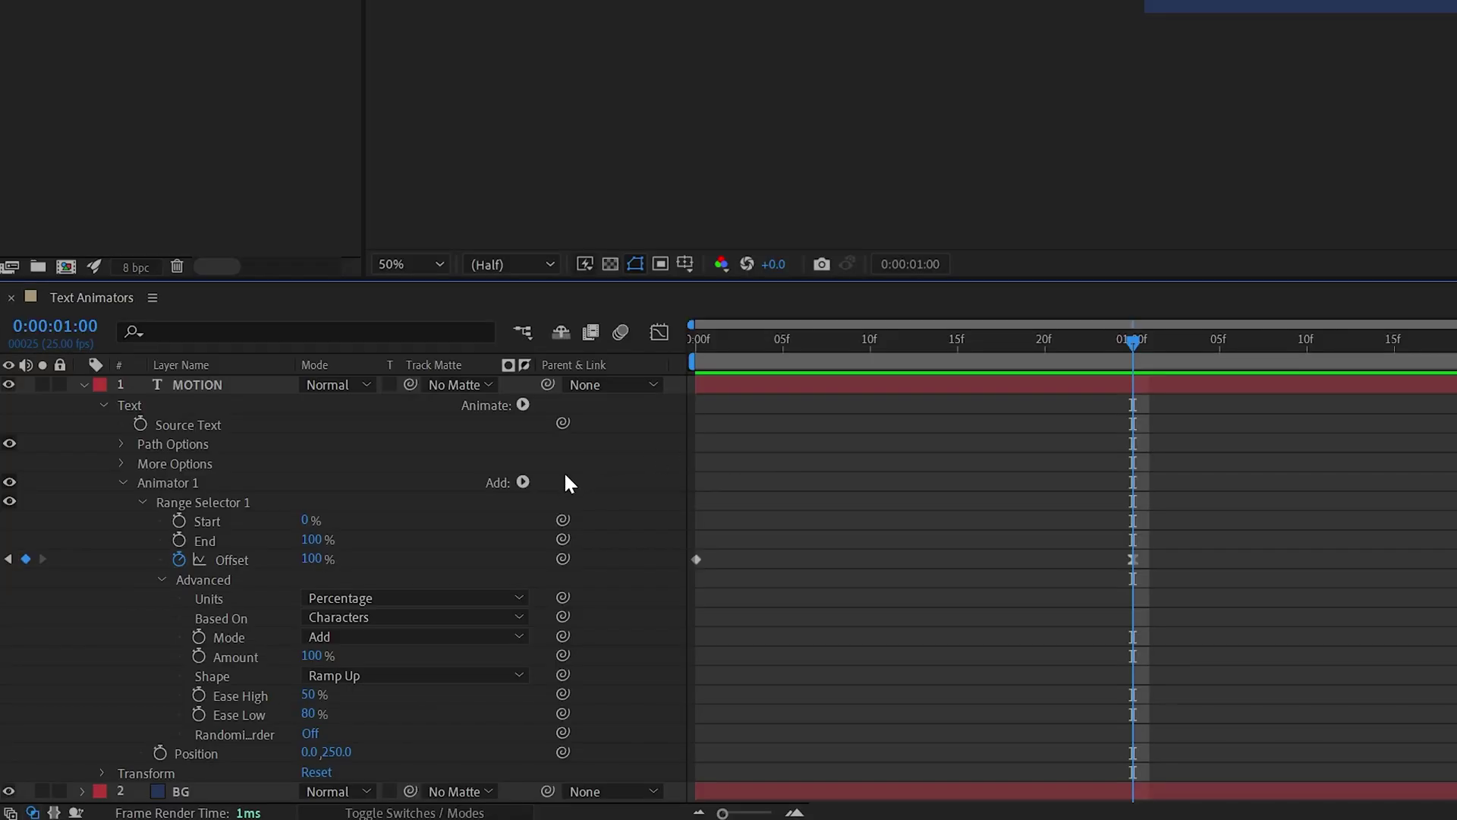
# - Add Opacity to Animator 1 and set it to 0%
pyautogui.click(524, 481)
pyautogui.moveTo(590, 489)
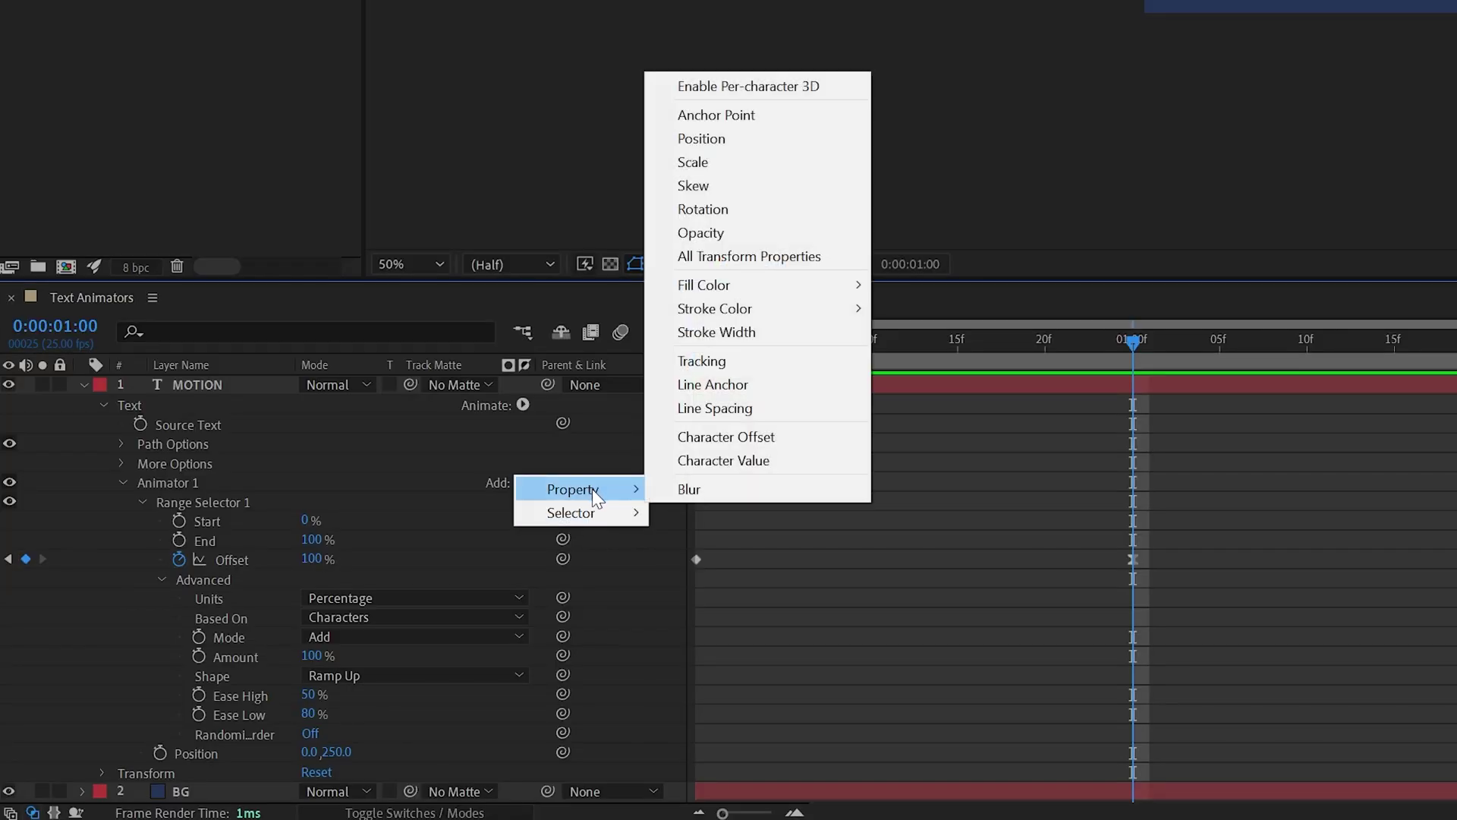
pyautogui.click(765, 235)
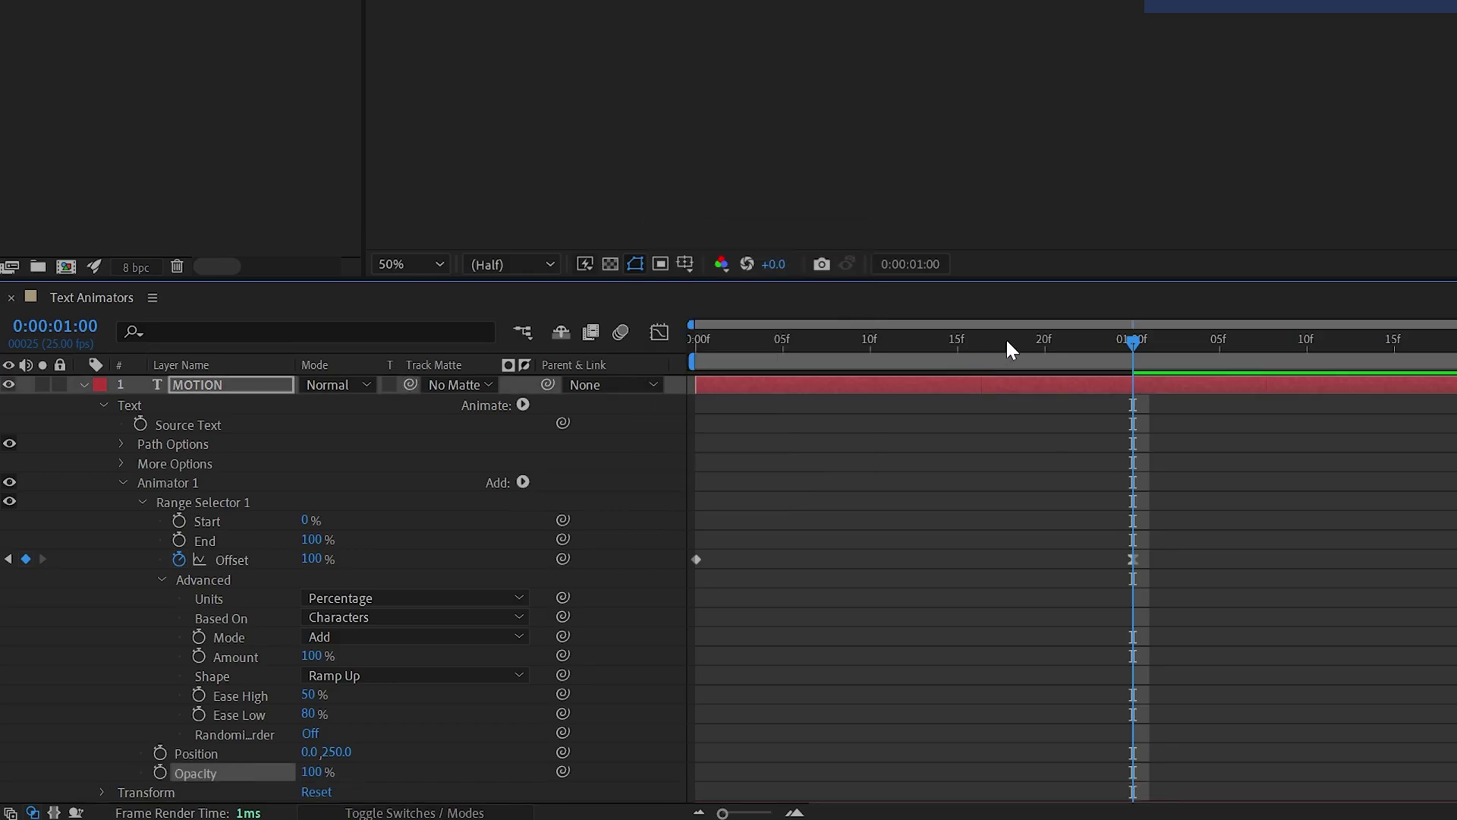
pyautogui.press('Home')
pyautogui.click(317, 772)
pyautogui.write('0')
pyautogui.press('Return')
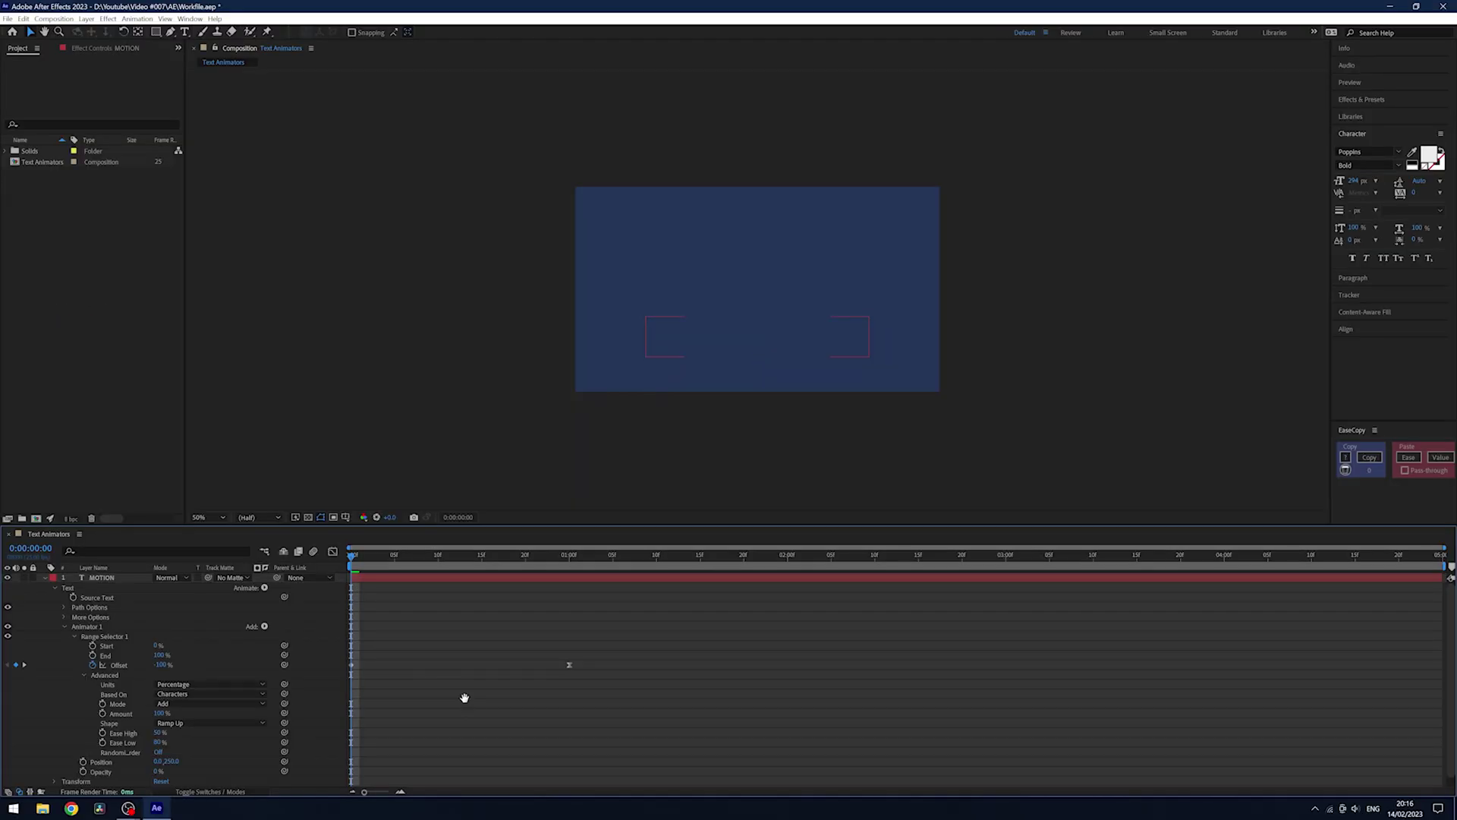
# - Preview the letters fading in from the start of the composition
pyautogui.press('space')
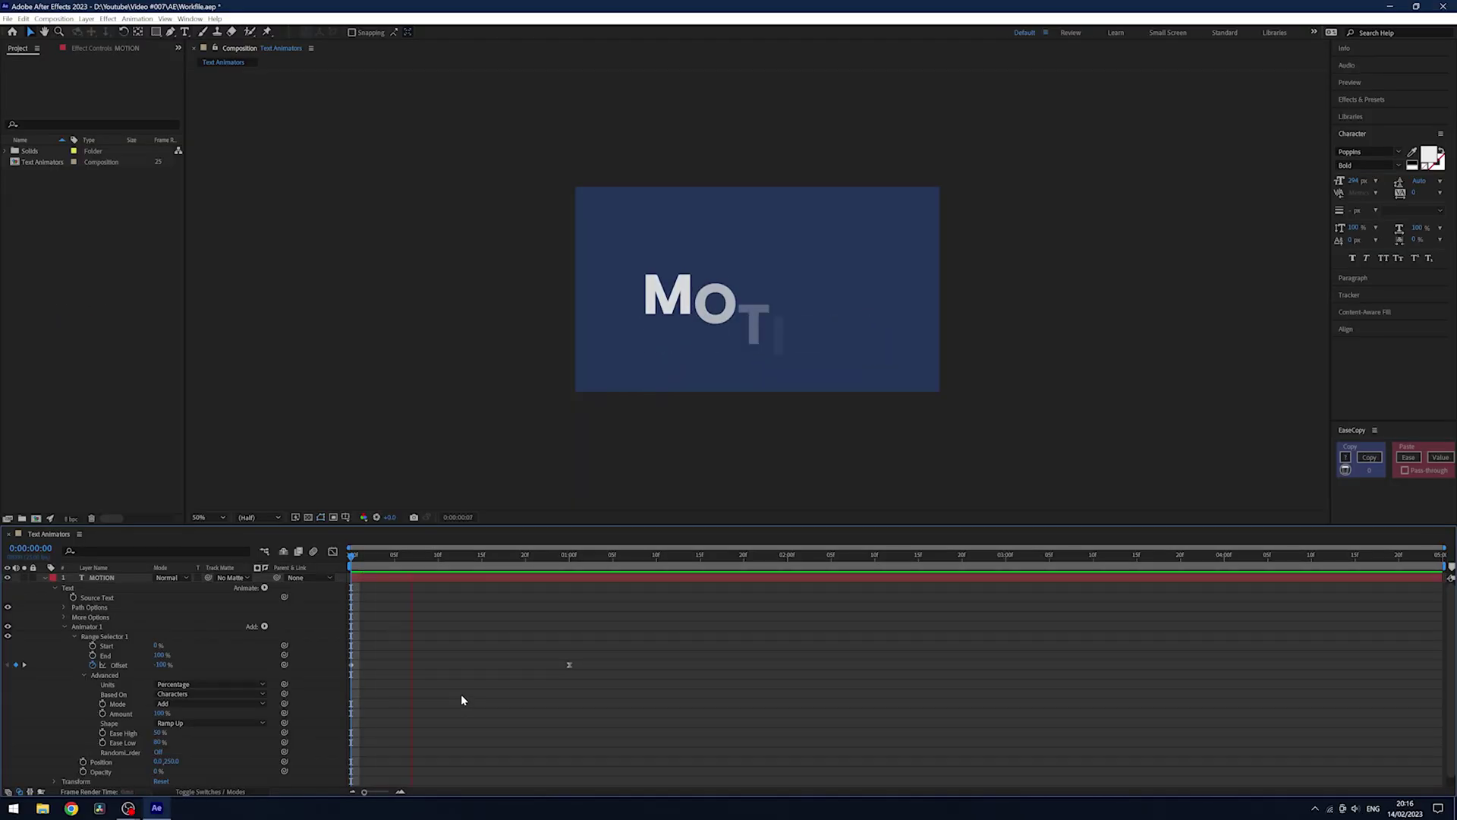
pyautogui.press('space')
pyautogui.press('Home')
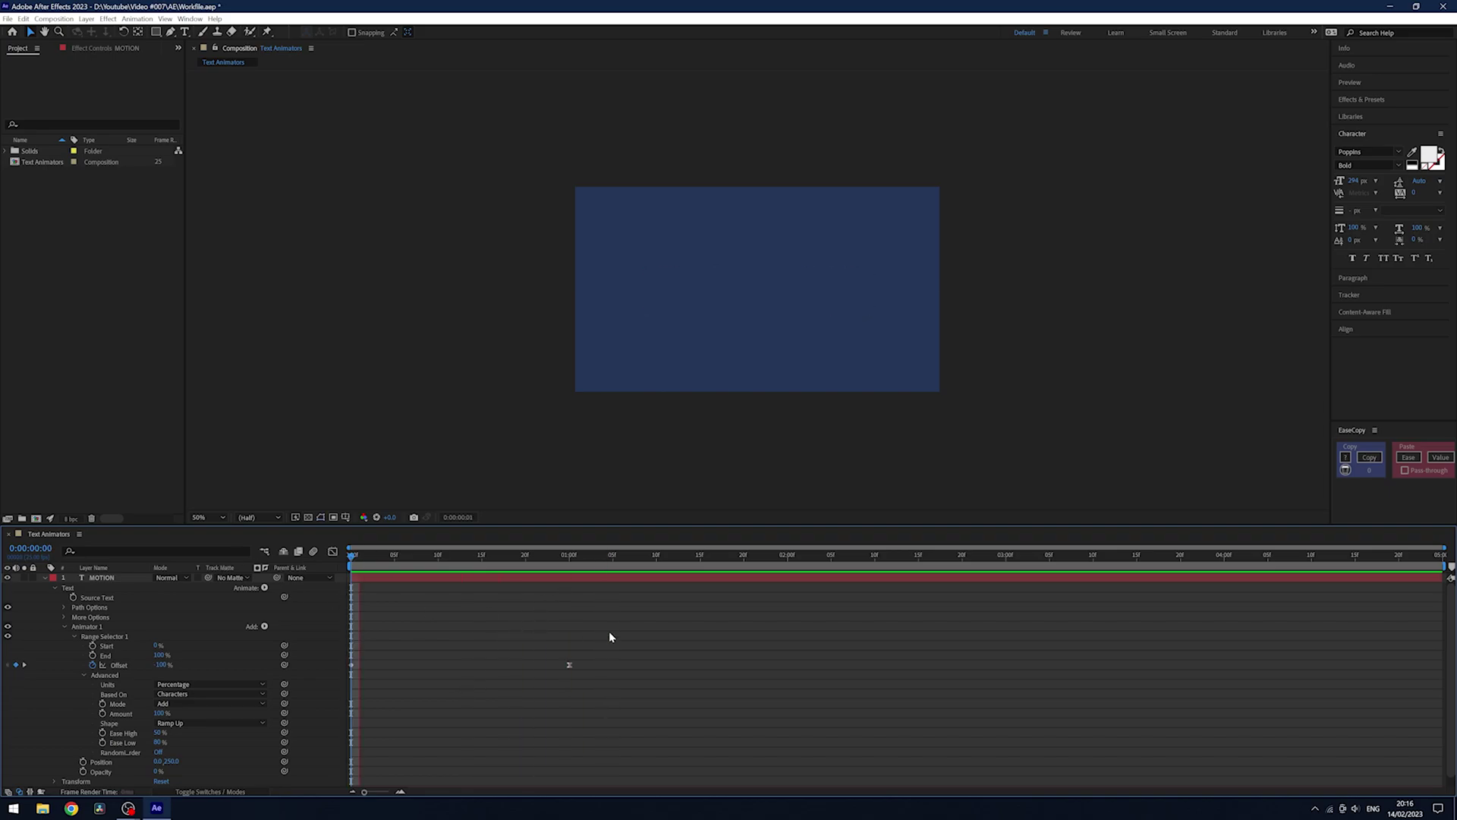
pyautogui.press('space')
pyautogui.press('space')
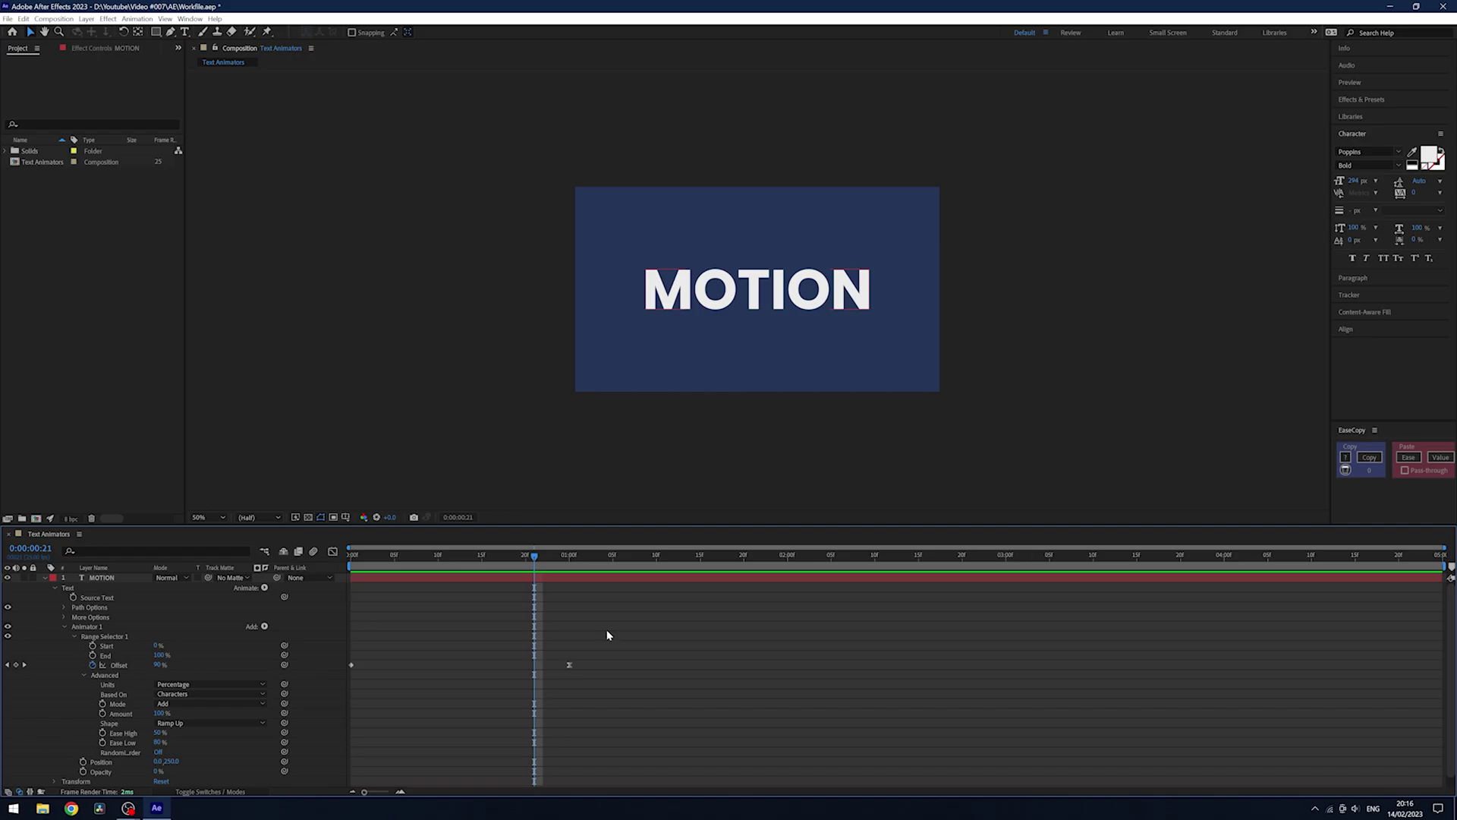
# - Turn on Randomize Order for the range selector and preview the shuffled letters
pyautogui.press('k')
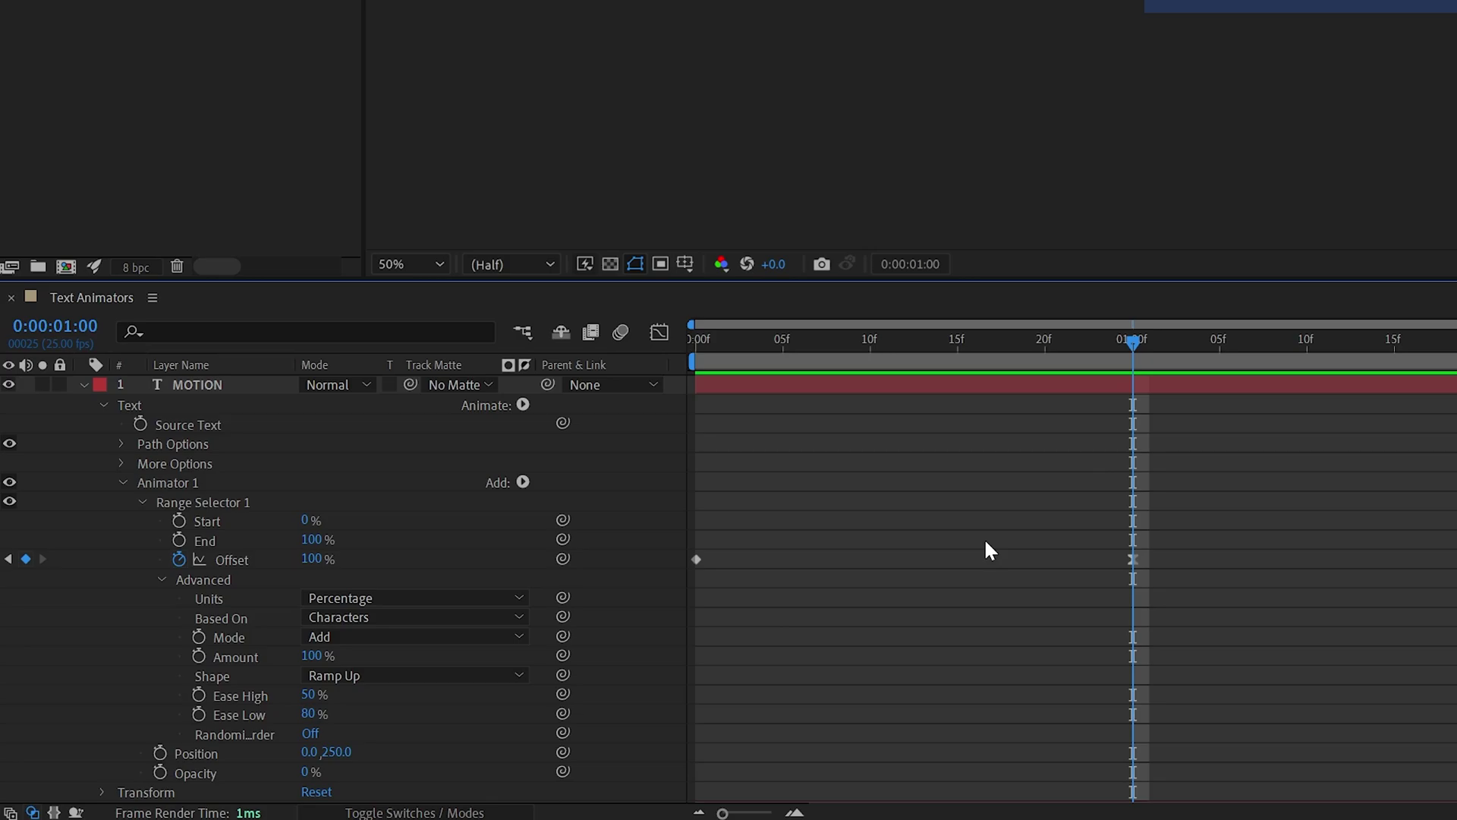
pyautogui.click(312, 734)
pyautogui.press('Home')
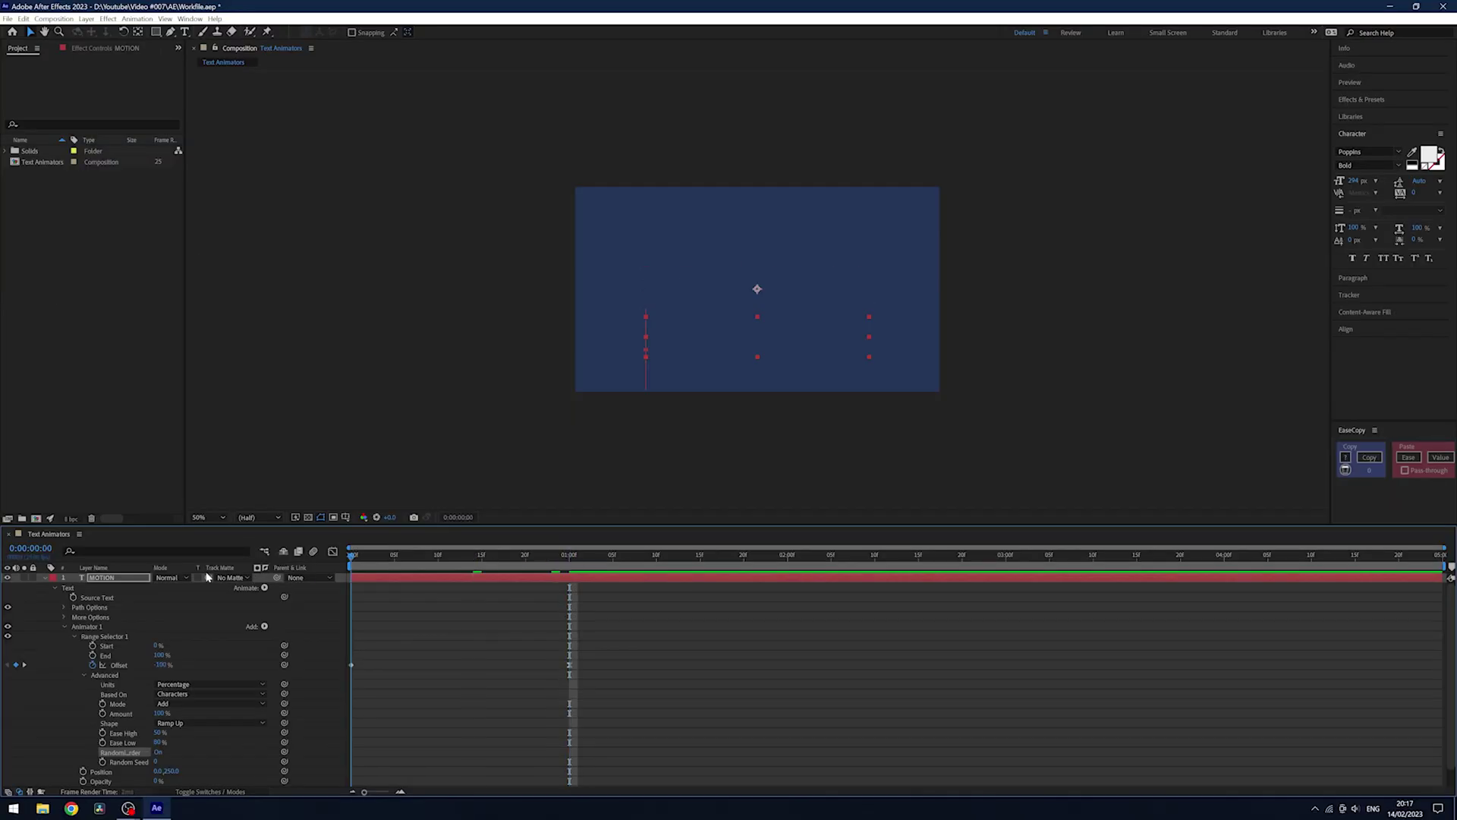
pyautogui.press('space')
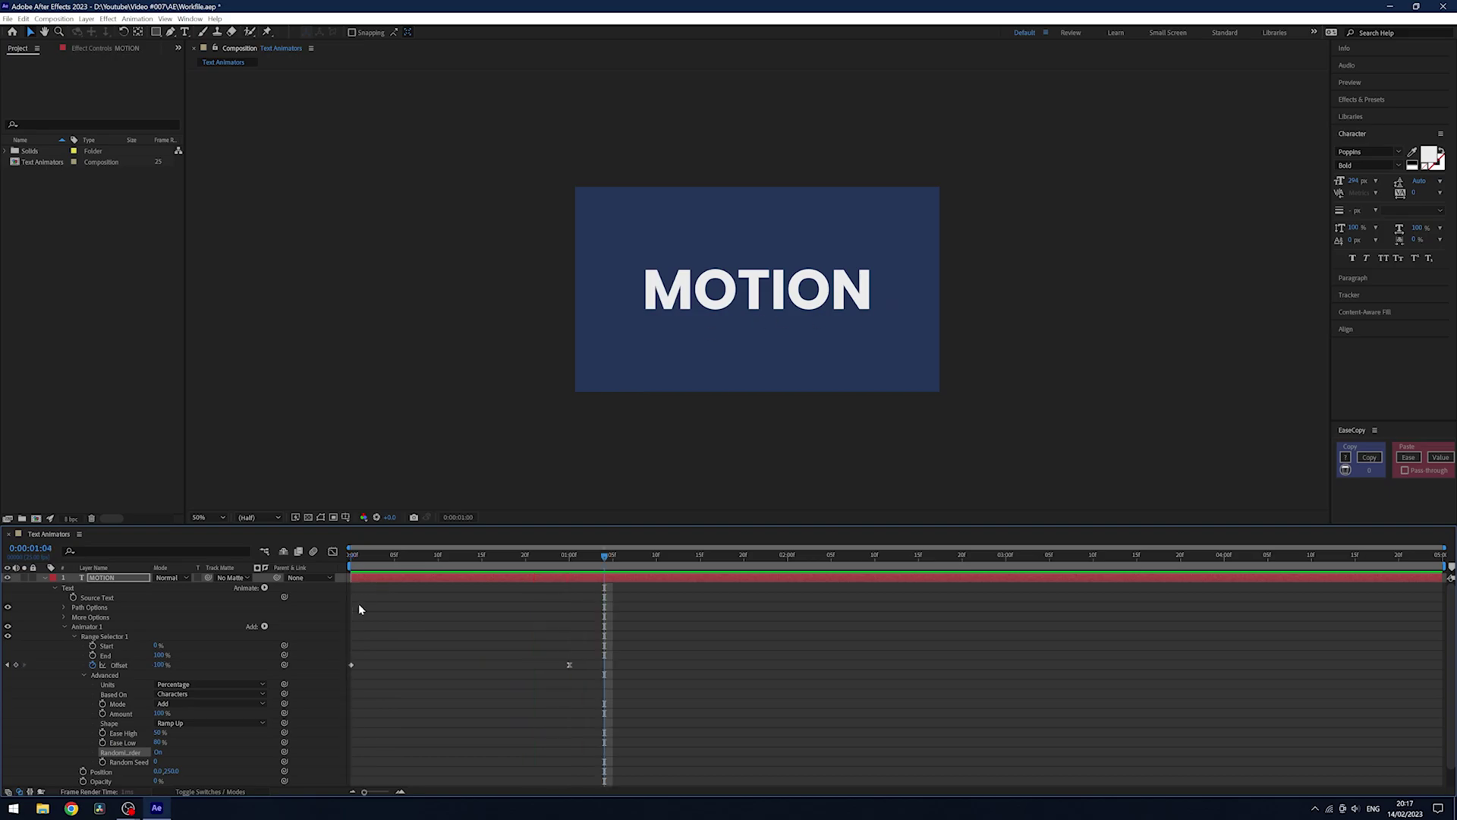
pyautogui.moveTo(508, 555); pyautogui.dragTo(466, 577)
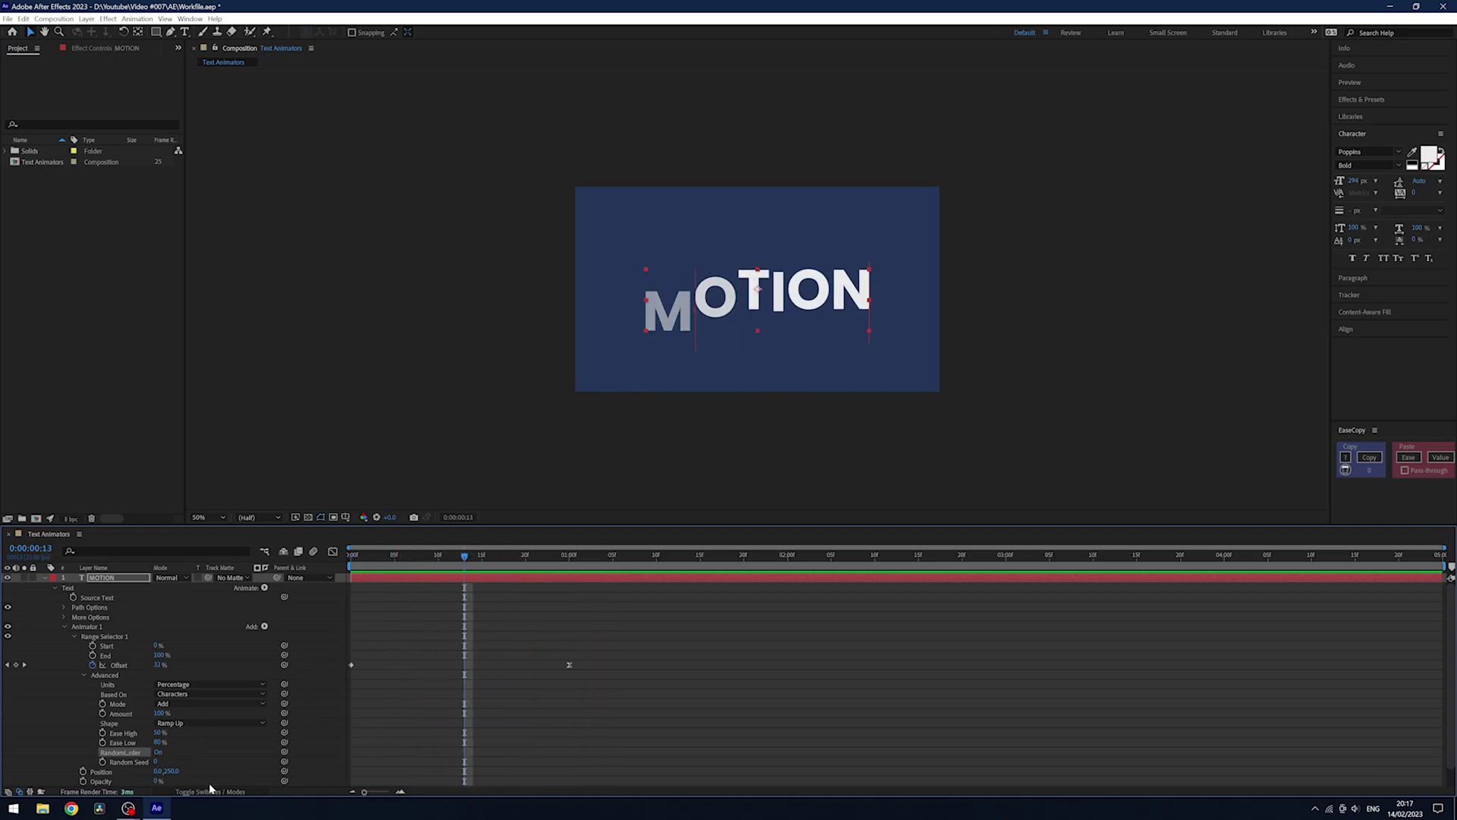
# - Set Random Seed to 110 and preview the new letter order
pyautogui.moveTo(155, 762); pyautogui.dragTo(451, 600)
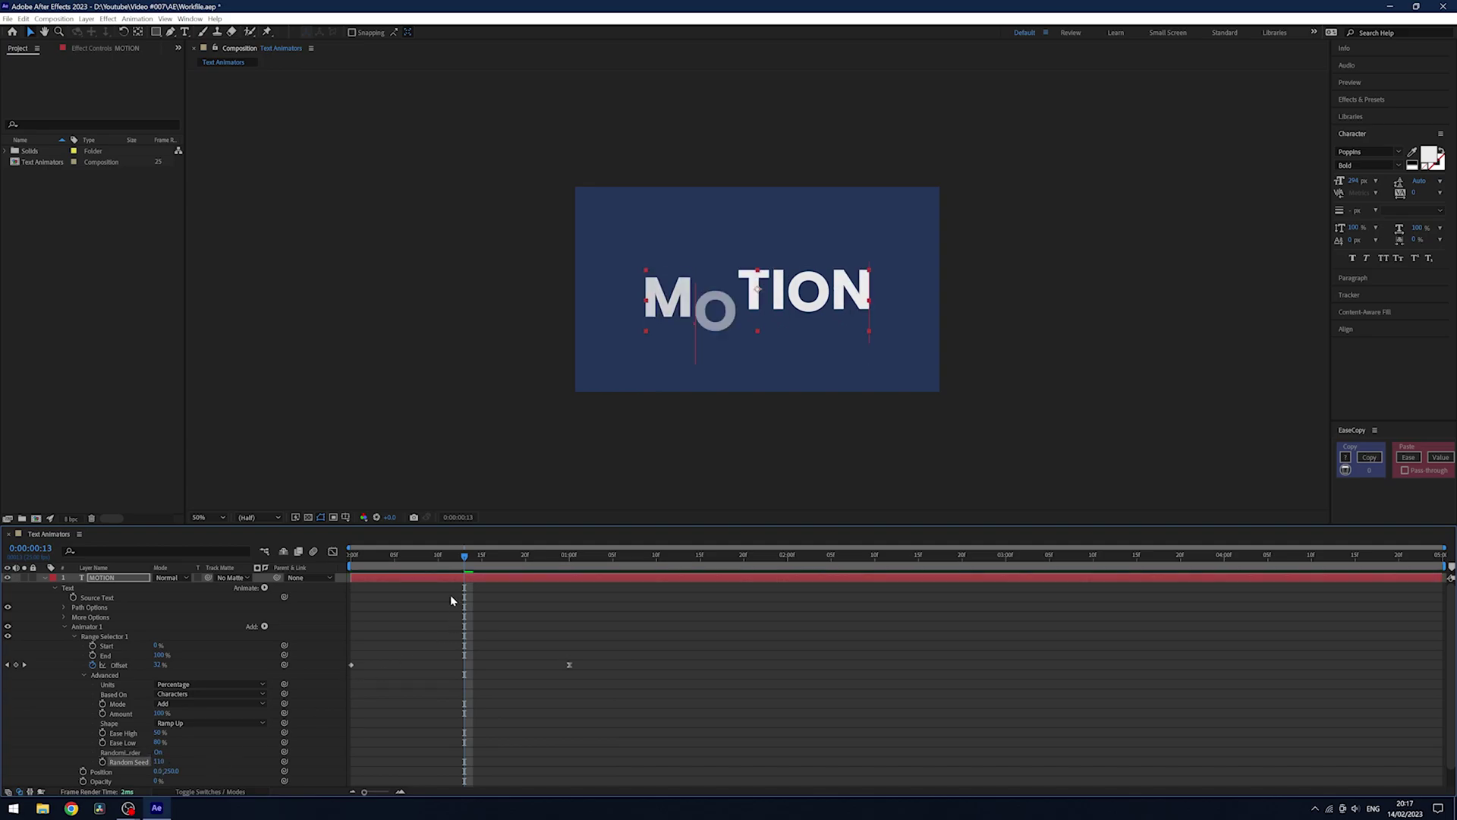
pyautogui.press('space')
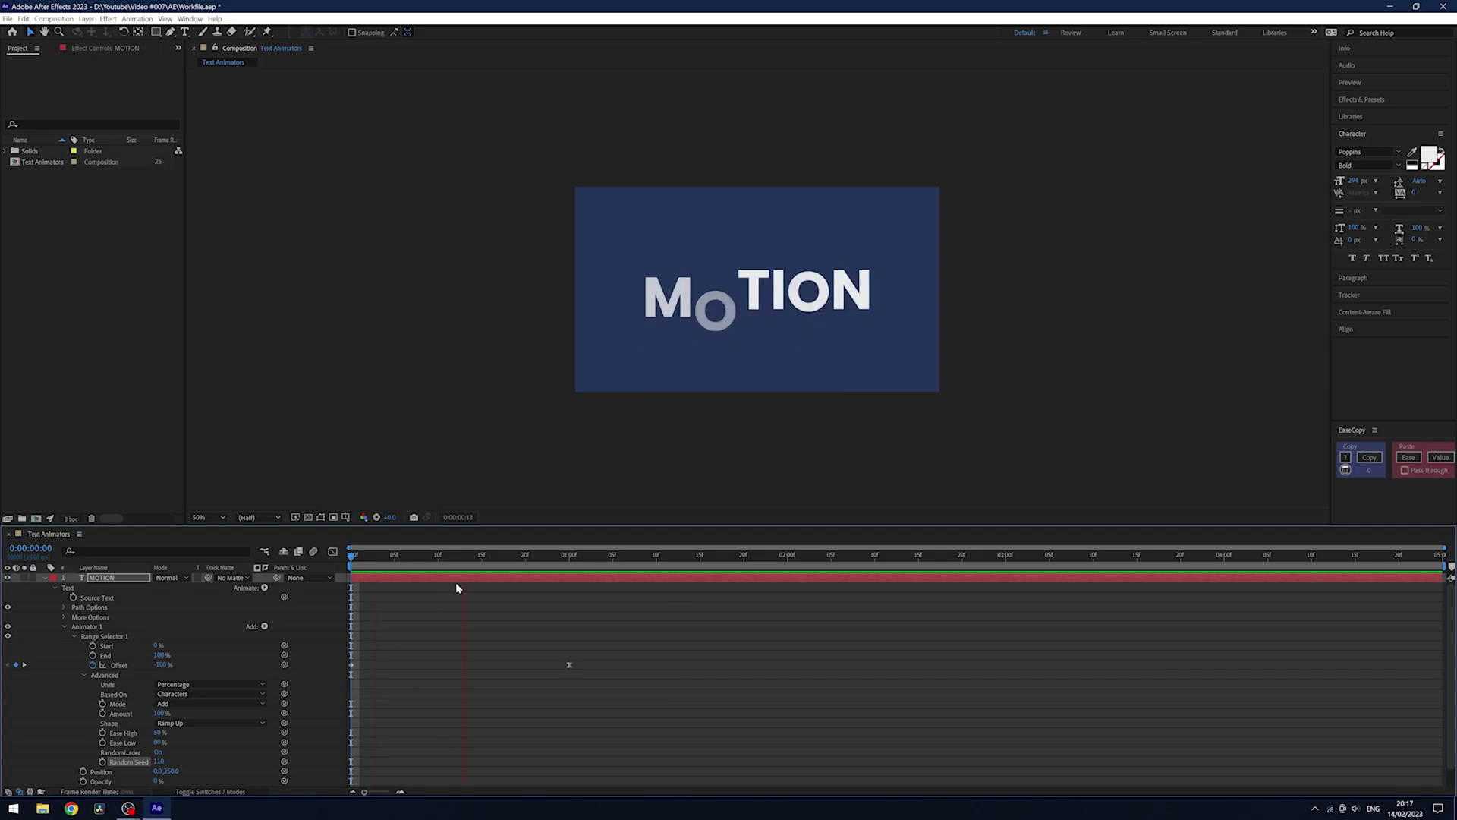
pyautogui.press('space')
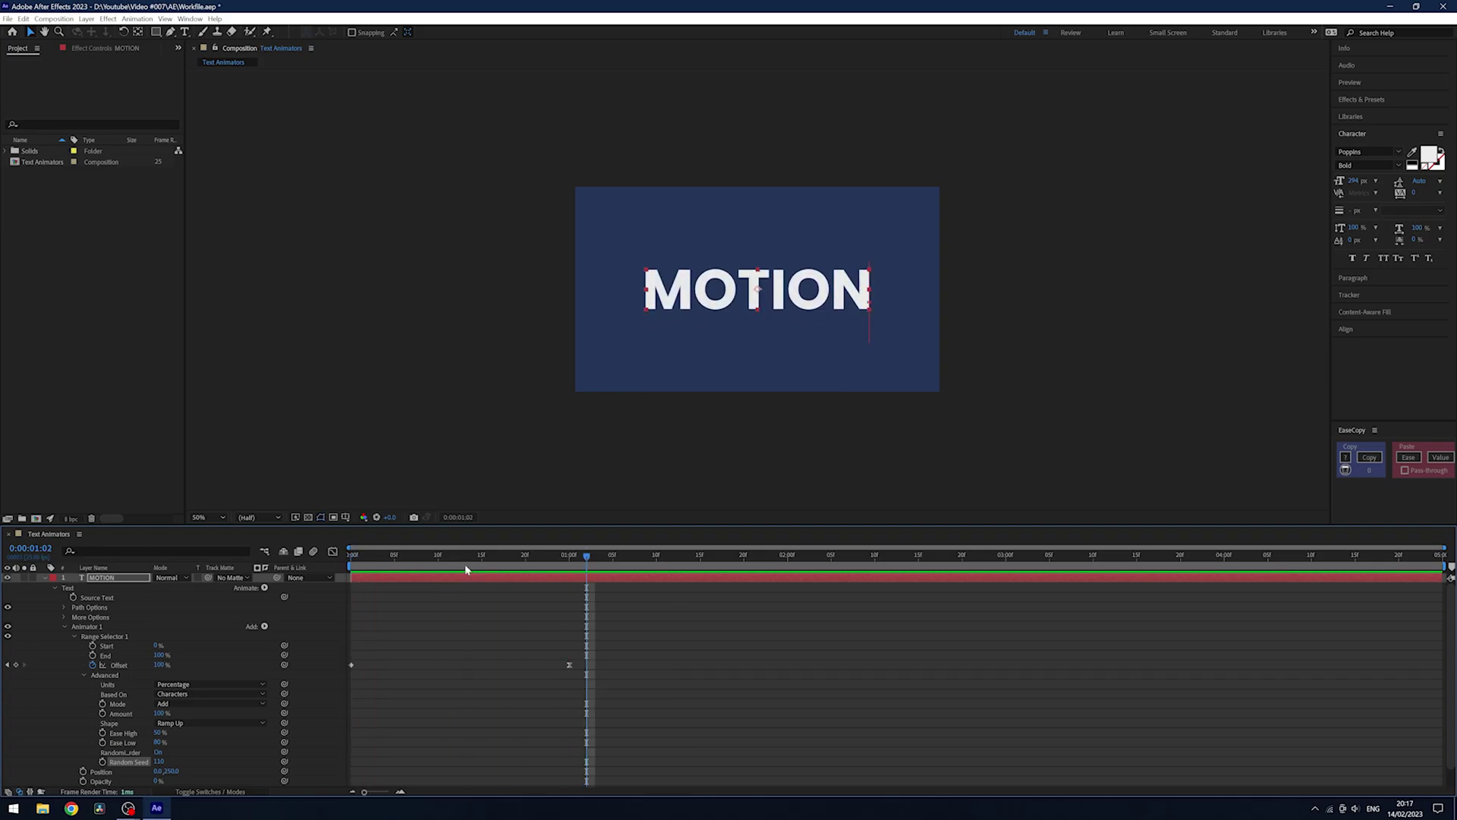
pyautogui.click(402, 703)
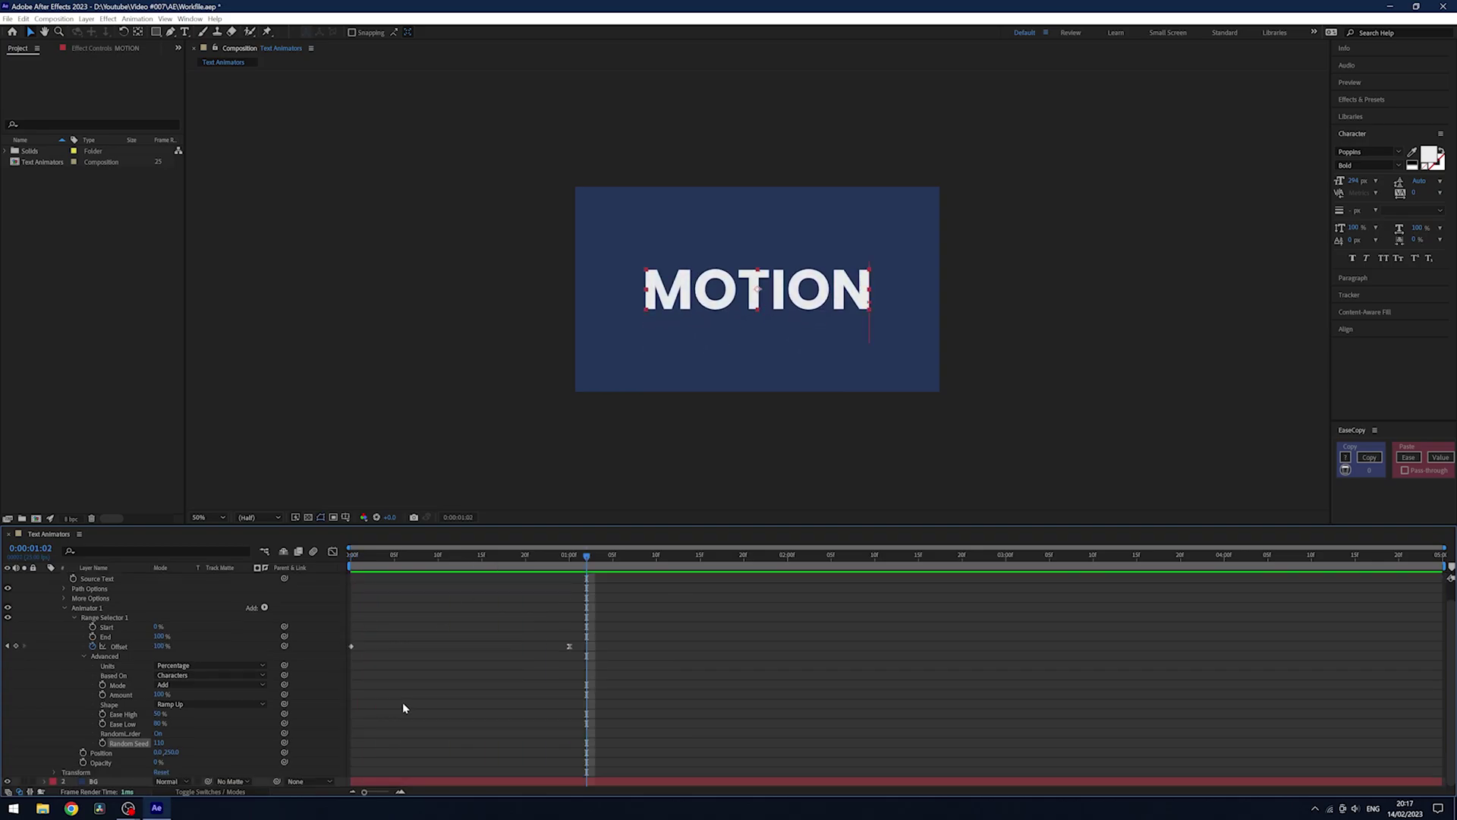
pyautogui.press('pageup')
pyautogui.press('pageup')
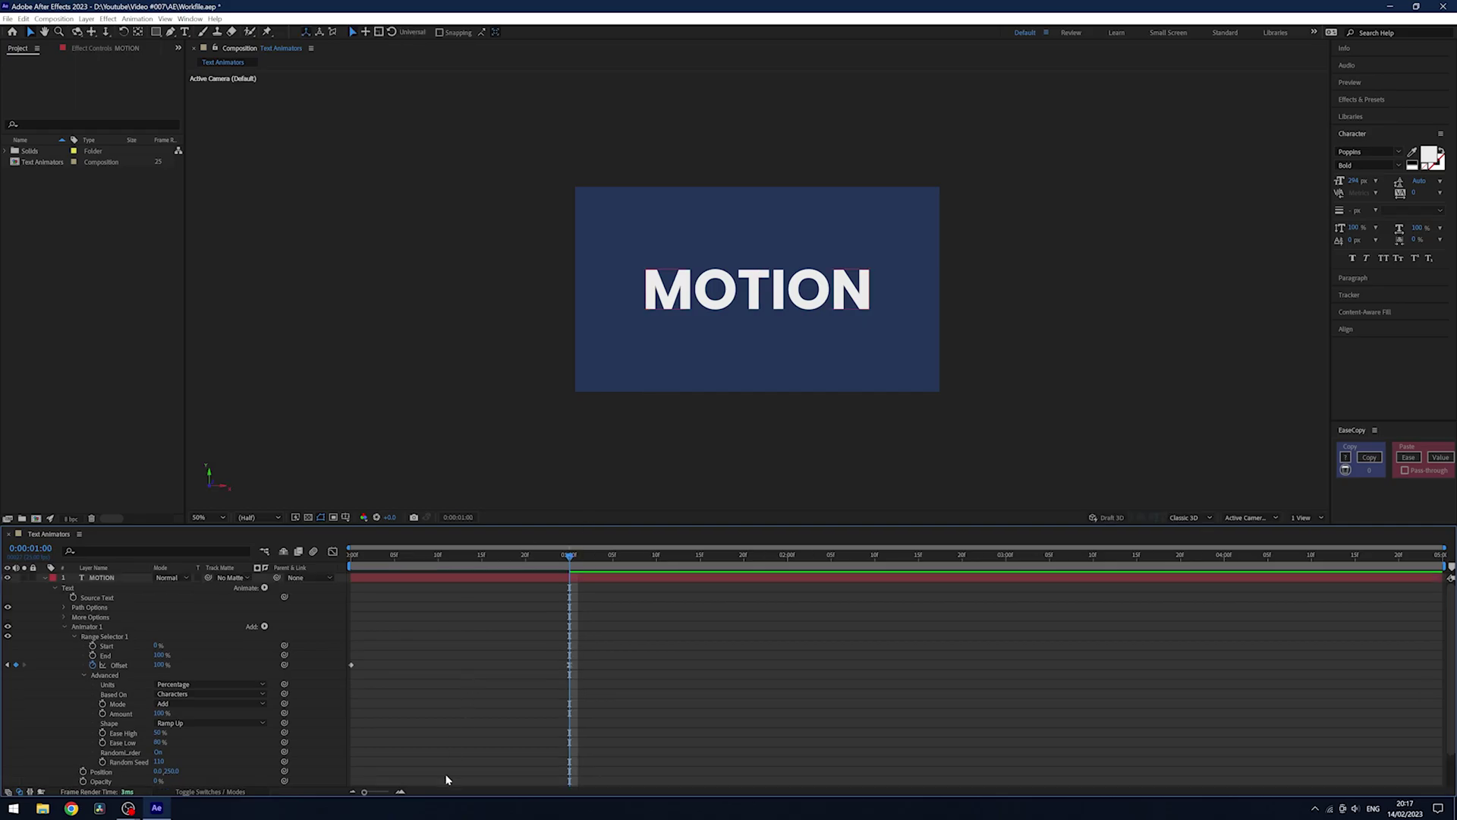
# - At frame 16, show only Position for the layers and undo MOTION's accidental Z push
pyautogui.click(491, 555)
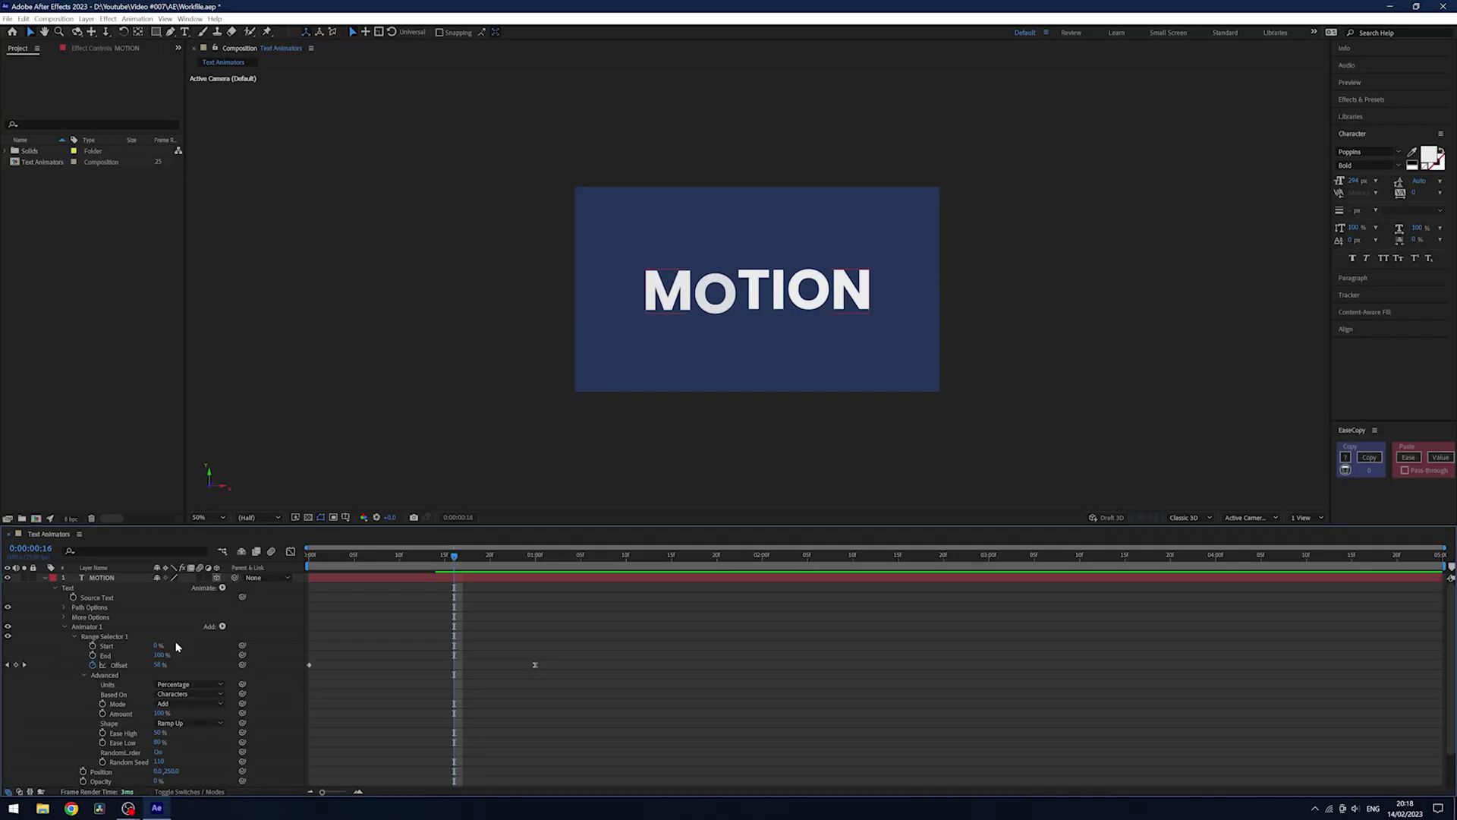
pyautogui.press('p')
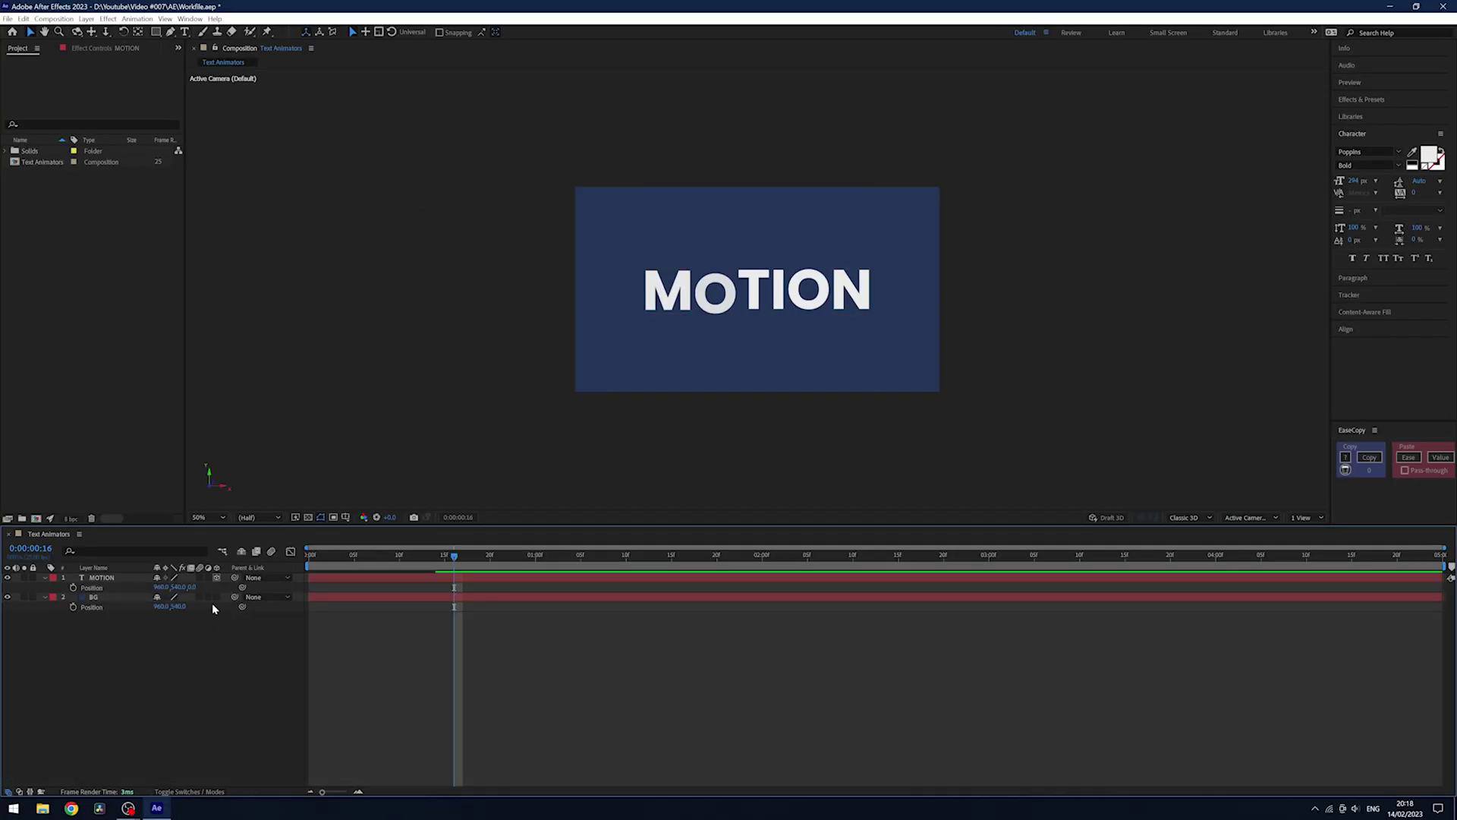
pyautogui.click(100, 577)
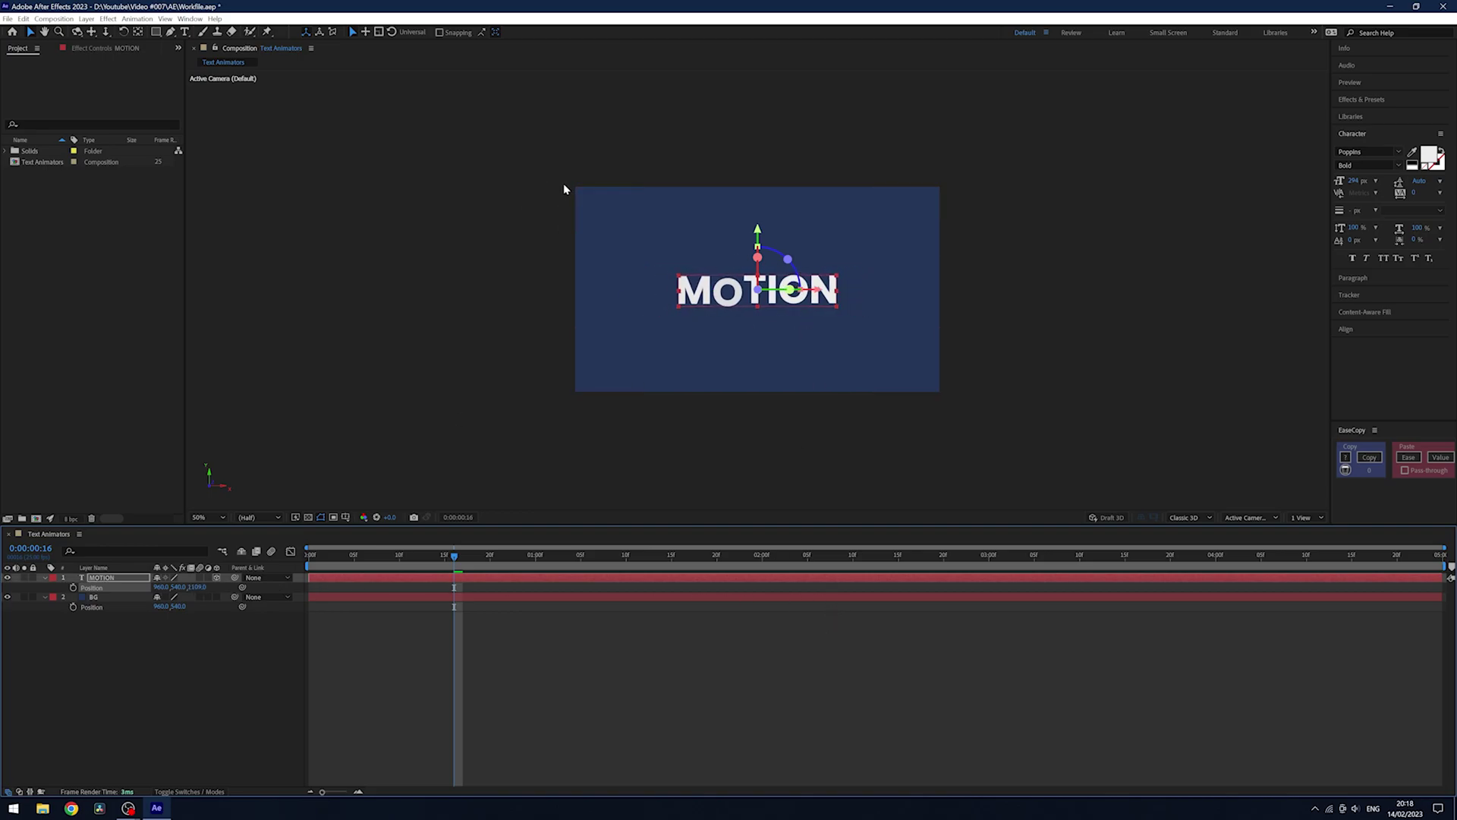
pyautogui.click(188, 628)
pyautogui.hotkey('ctrl', 'z')
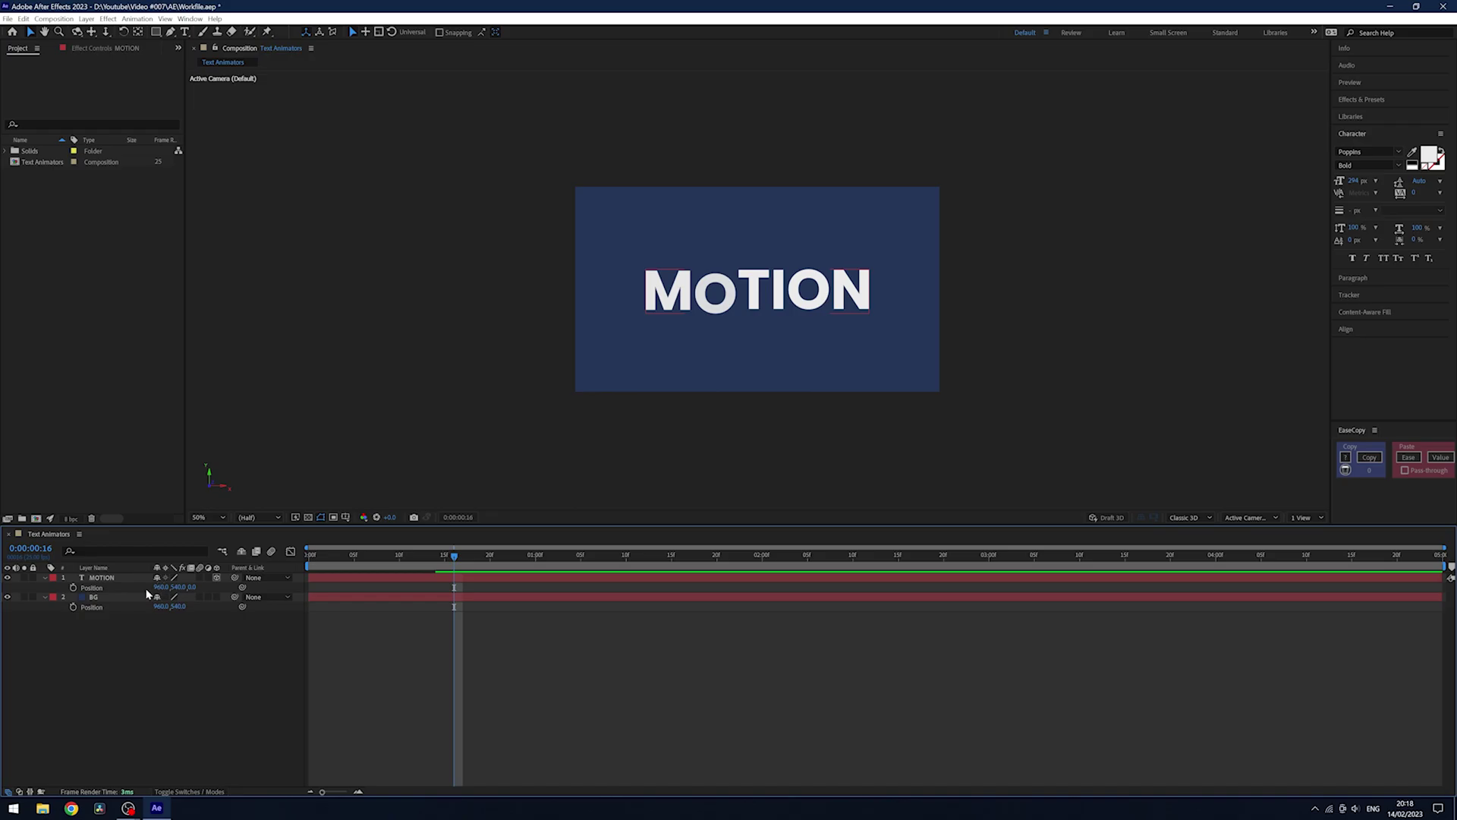
# - Enable per-character 3D on the MOTION text through Animator 1's Add menu
pyautogui.click(102, 579)
pyautogui.click(46, 578)
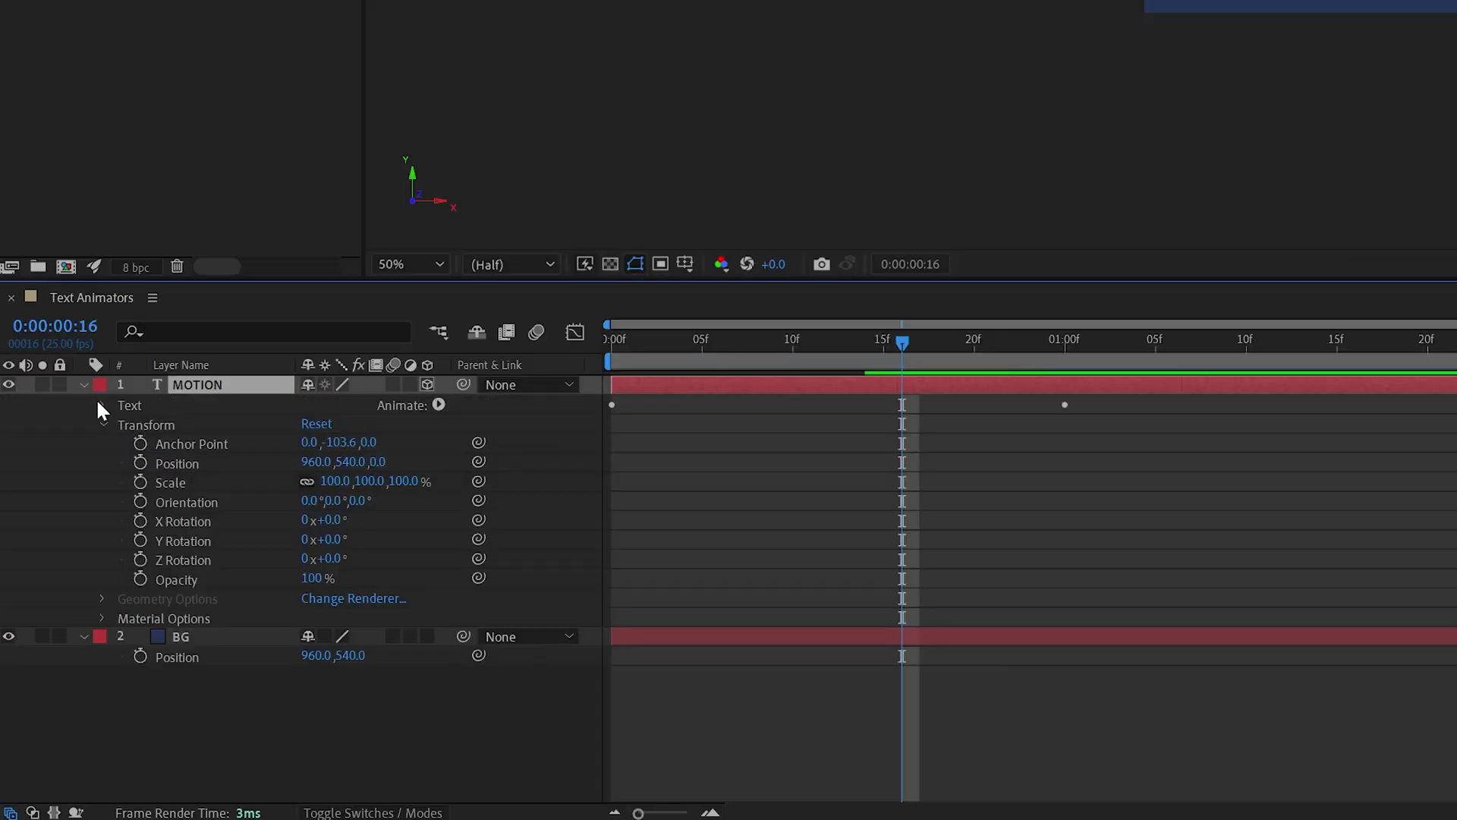
pyautogui.click(103, 406)
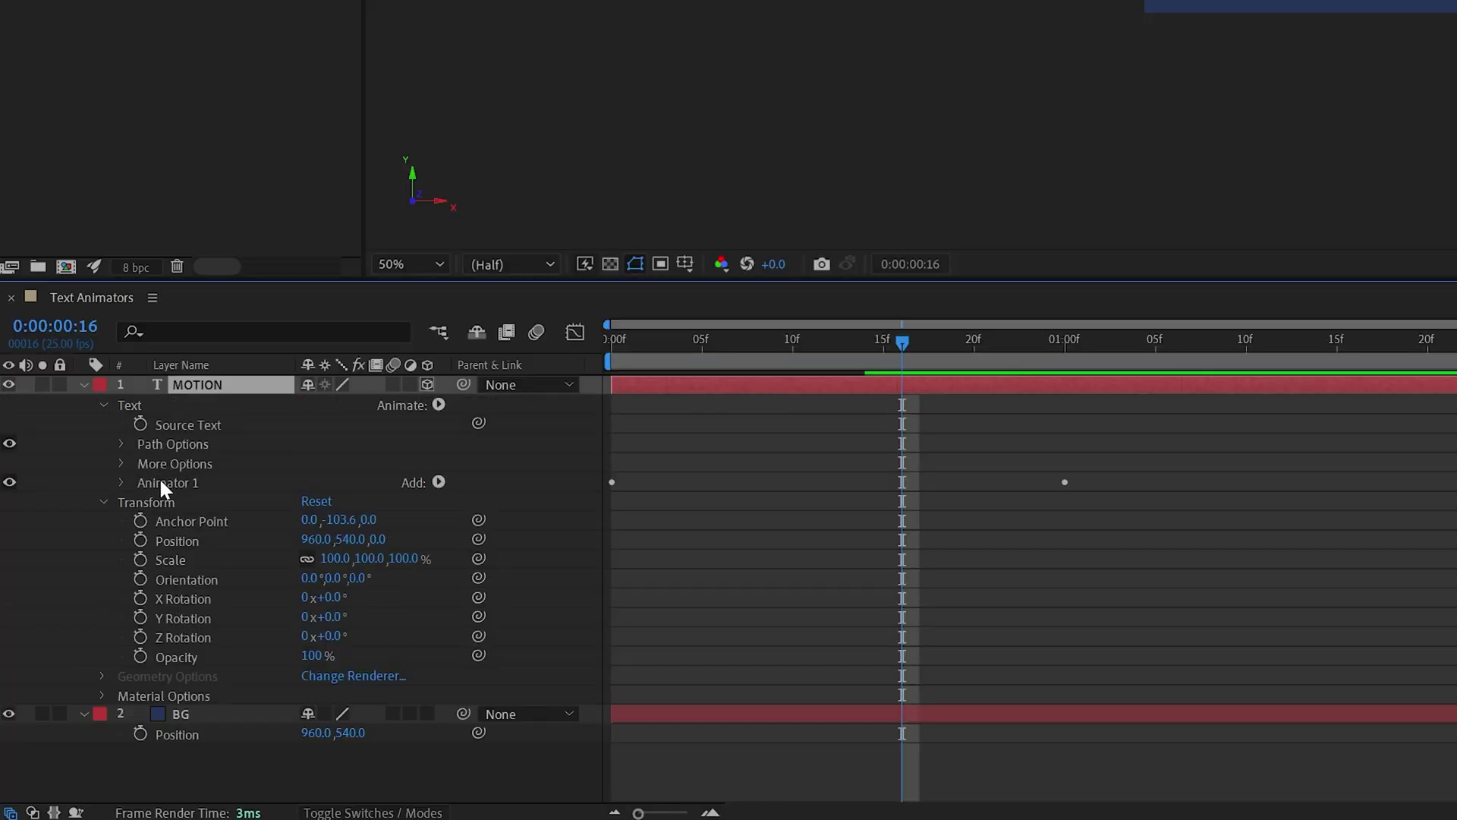
pyautogui.click(121, 482)
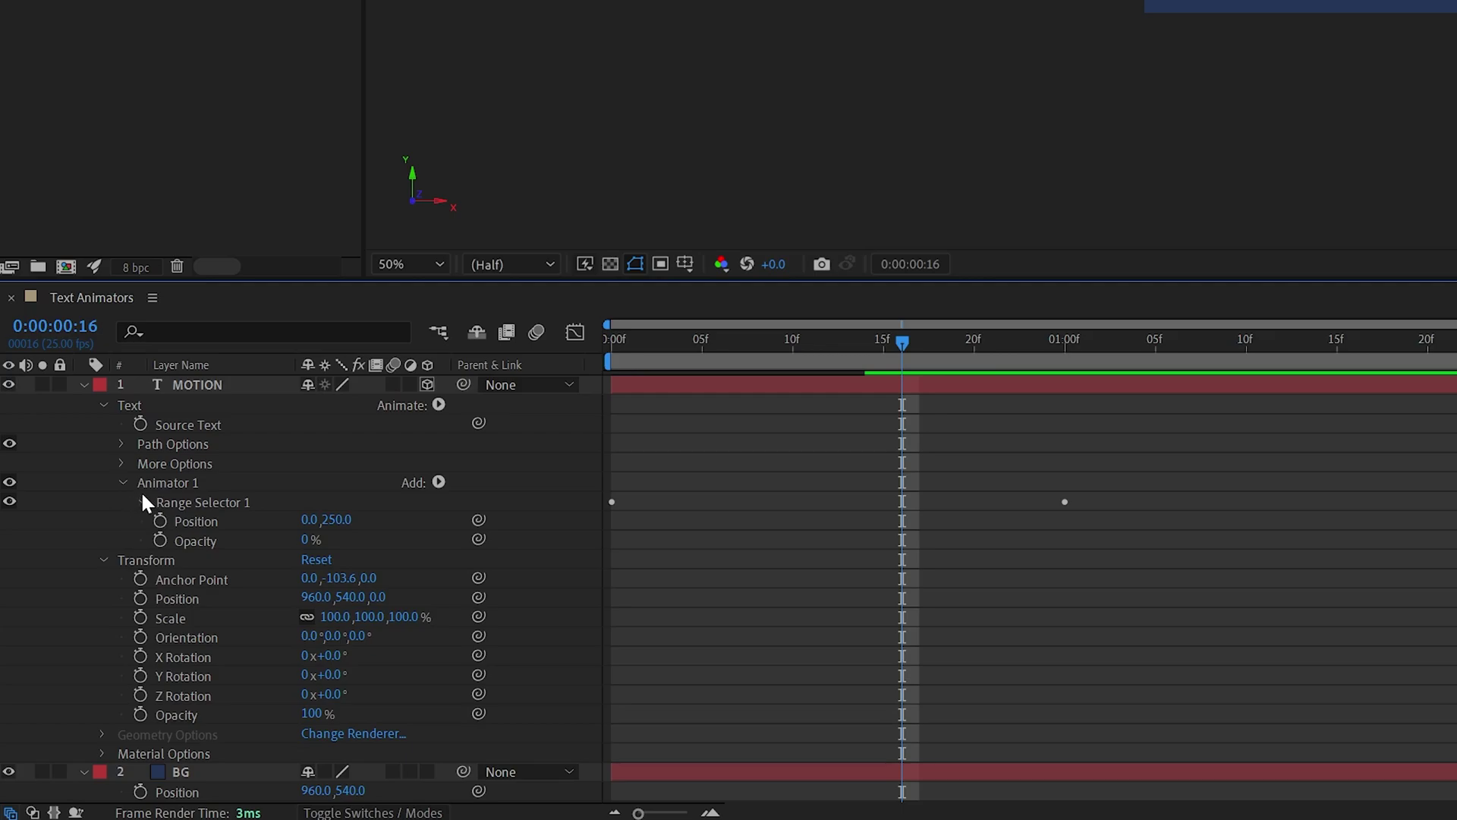
pyautogui.click(140, 501)
pyautogui.click(439, 481)
pyautogui.moveTo(442, 484)
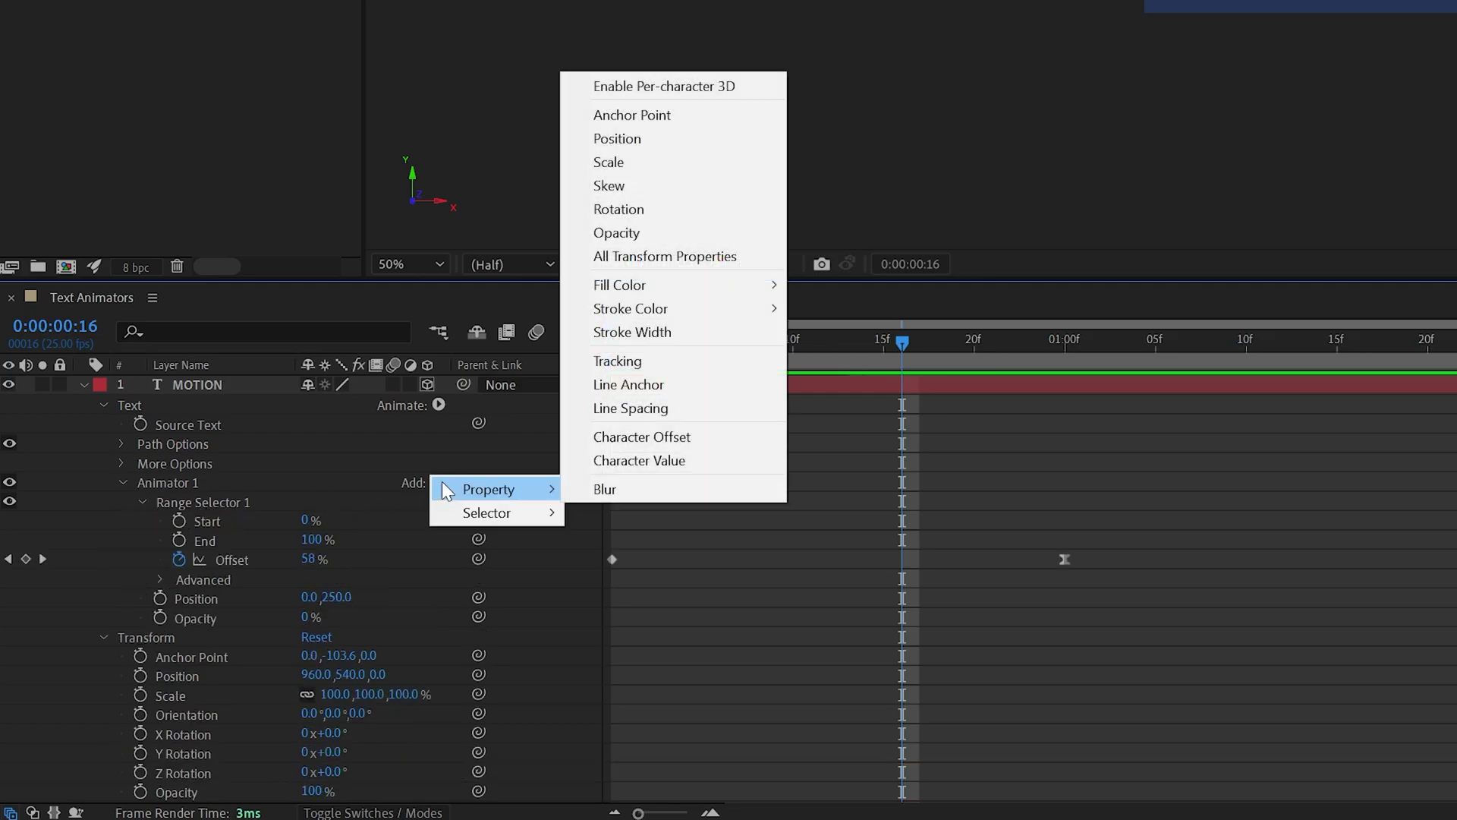
pyautogui.click(695, 88)
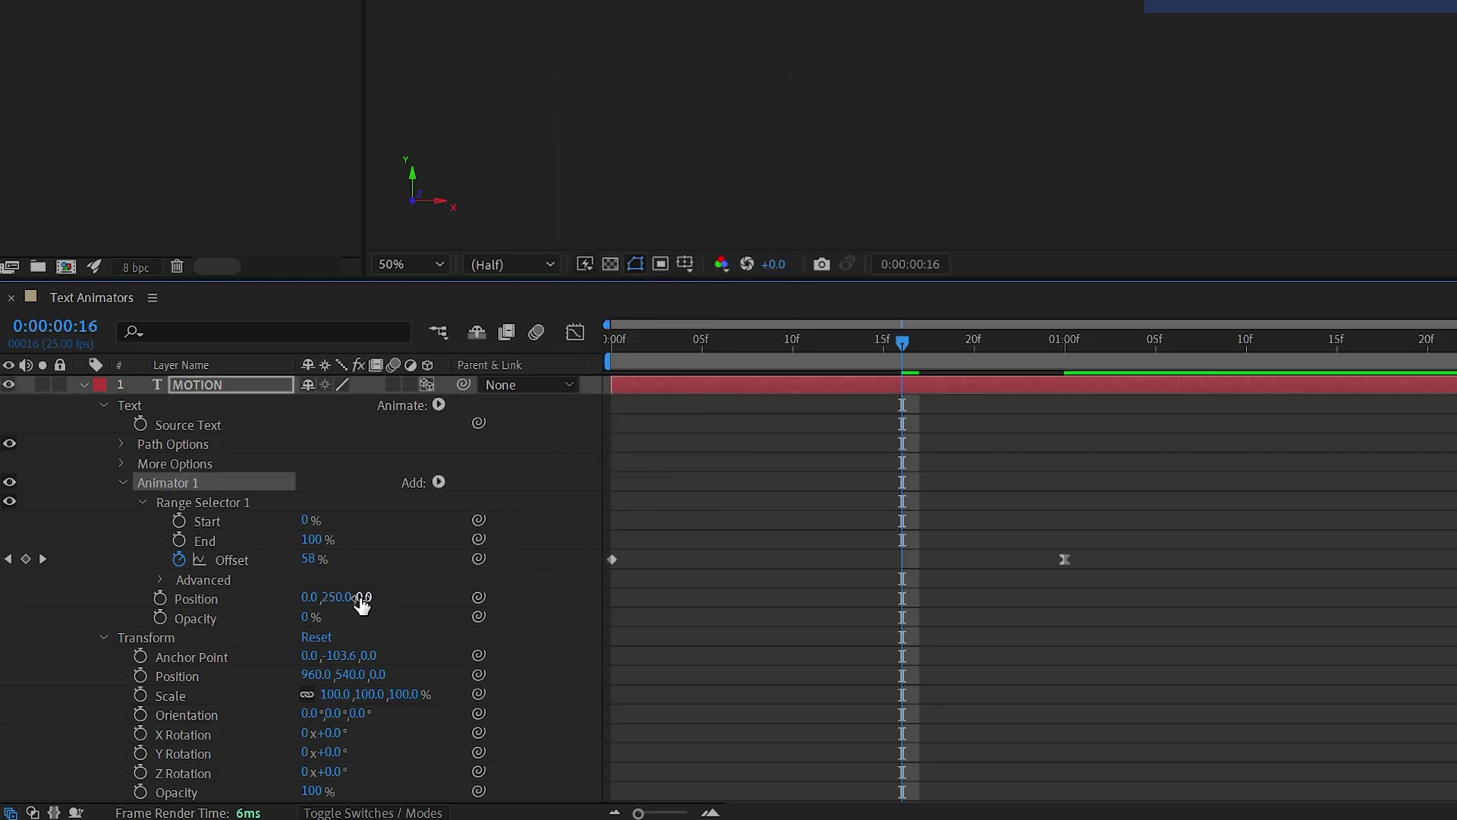
# - Push Animator 1's Position Z to 835, then scrub to frames 8 and 23 to check the fly-in
pyautogui.moveTo(363, 598); pyautogui.dragTo(1302, 588)
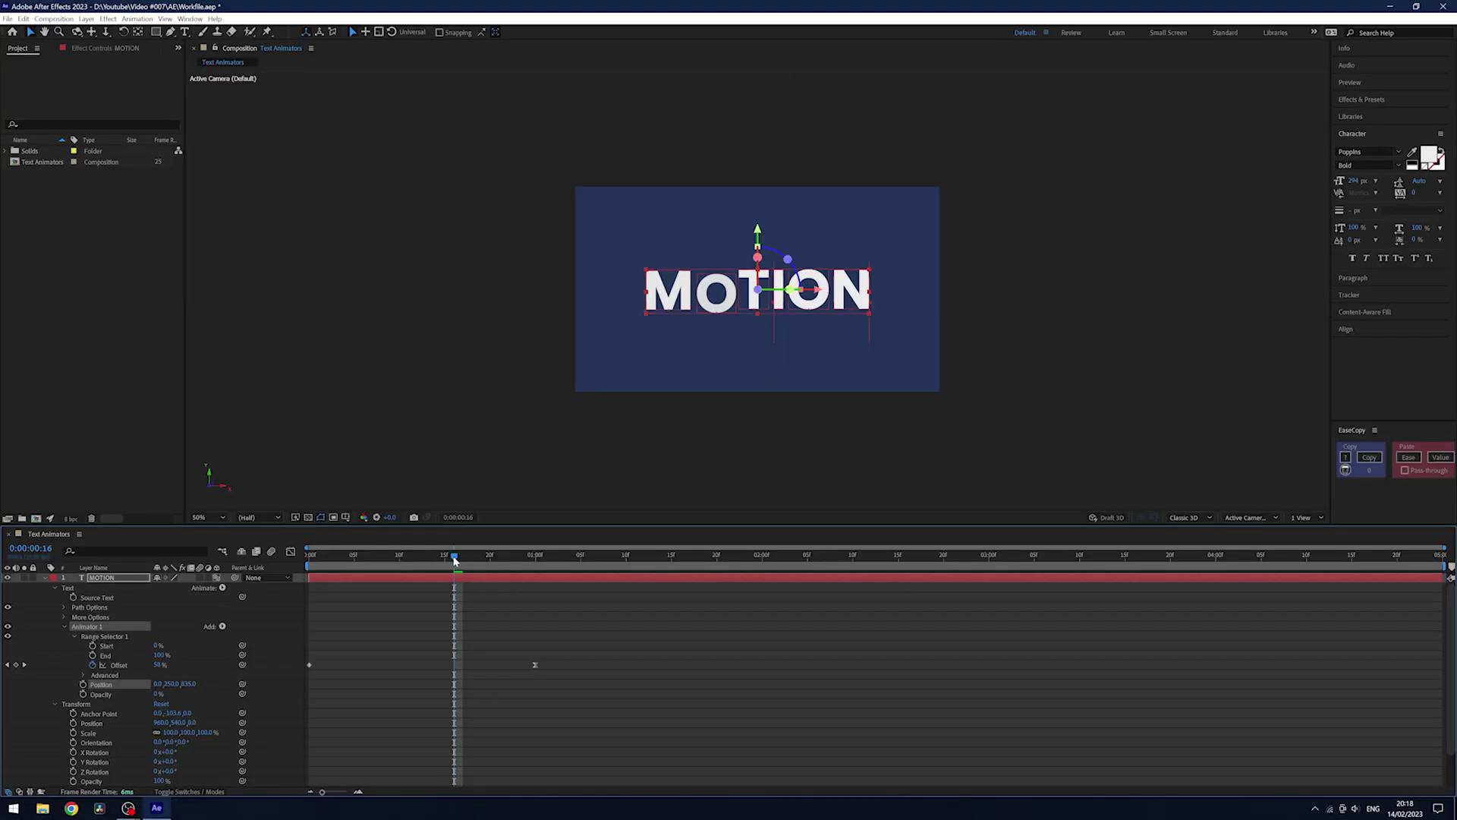
pyautogui.moveTo(902, 343); pyautogui.dragTo(755, 369)
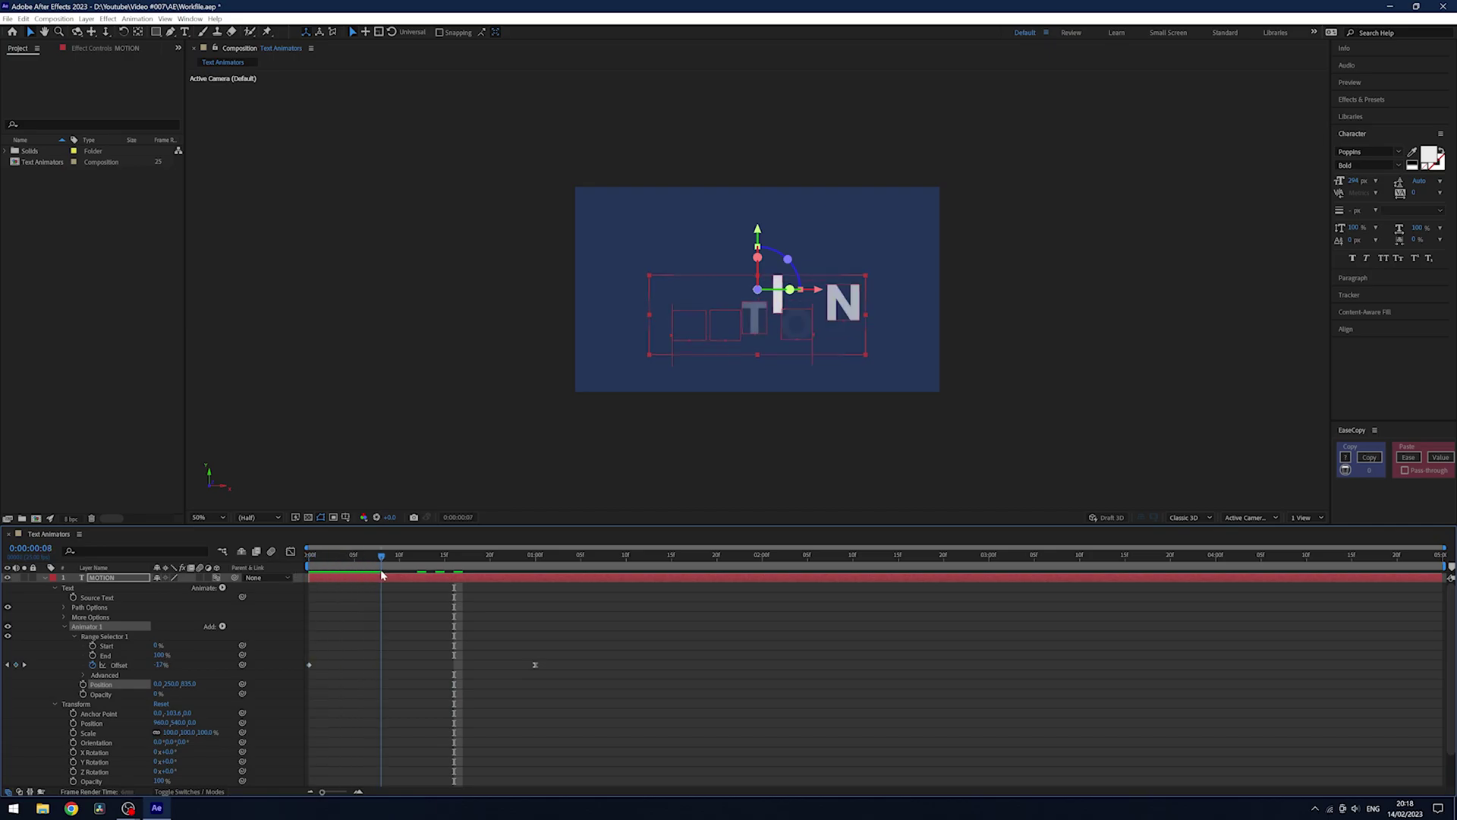
pyautogui.moveTo(381, 575); pyautogui.dragTo(517, 580)
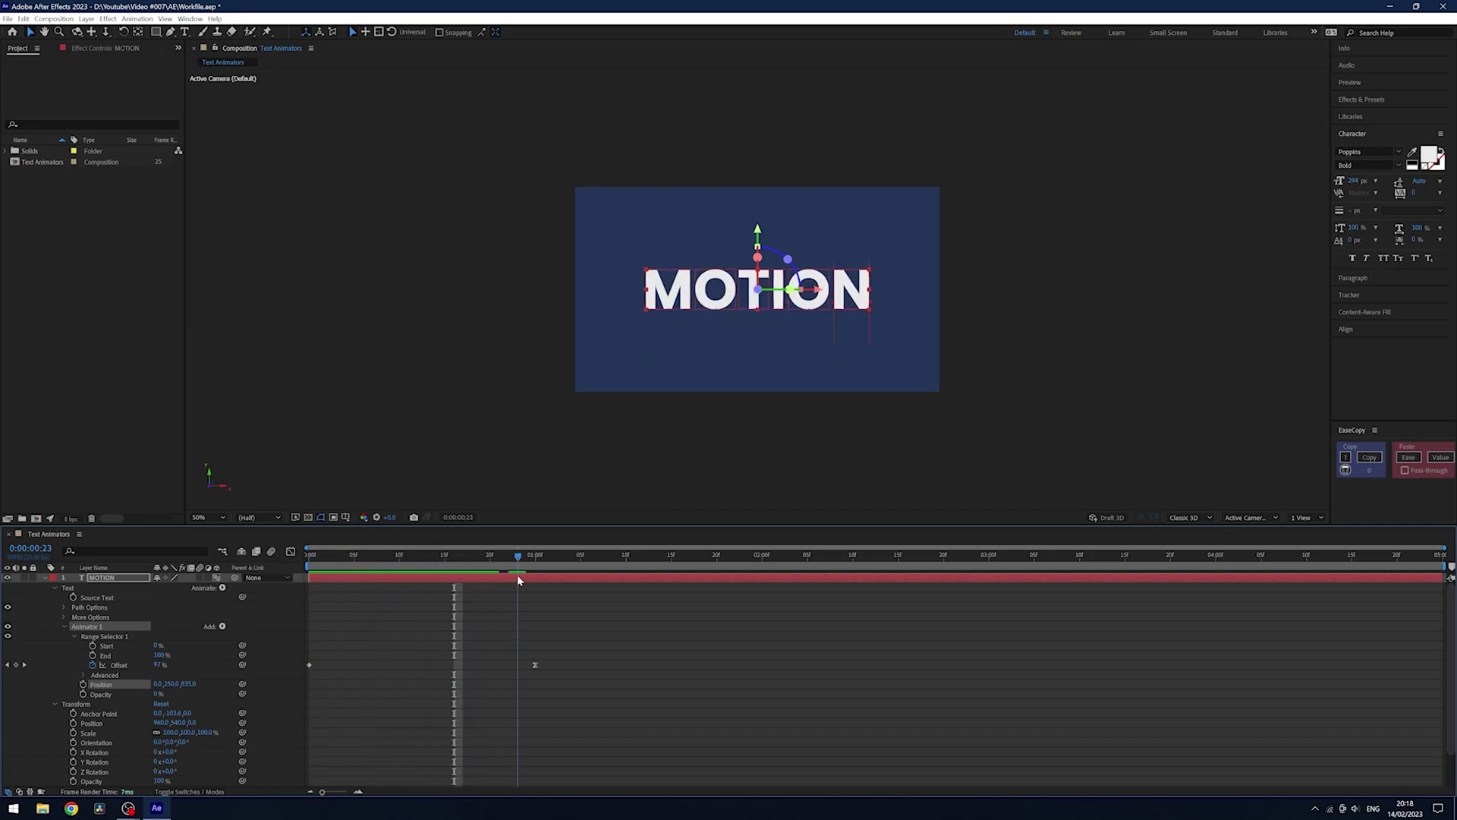
# - Reset Animator 1's Position Z and Y to 0 and its Opacity to 100%
pyautogui.click(185, 684)
pyautogui.write('0')
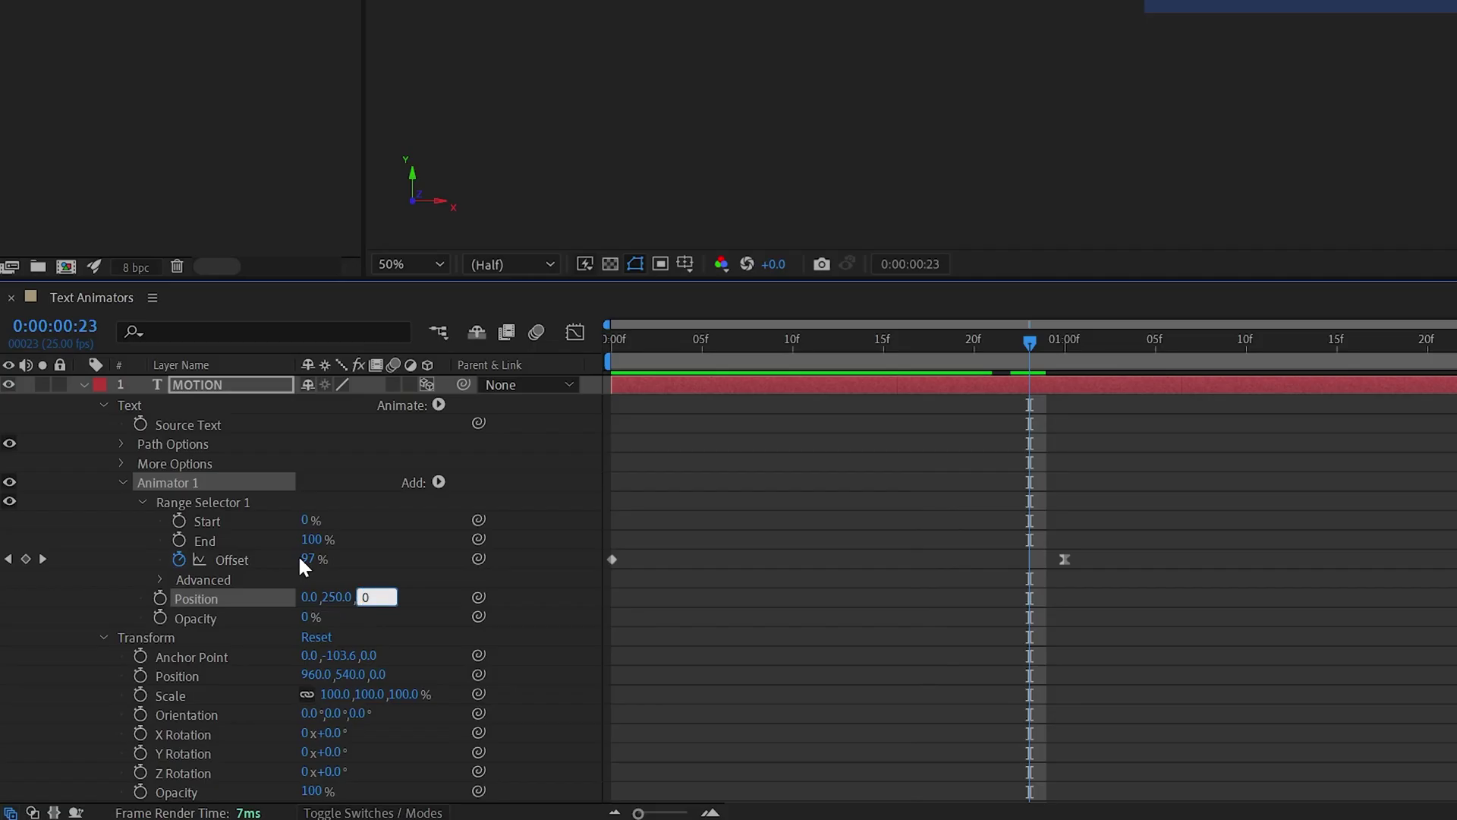
pyautogui.press('Return')
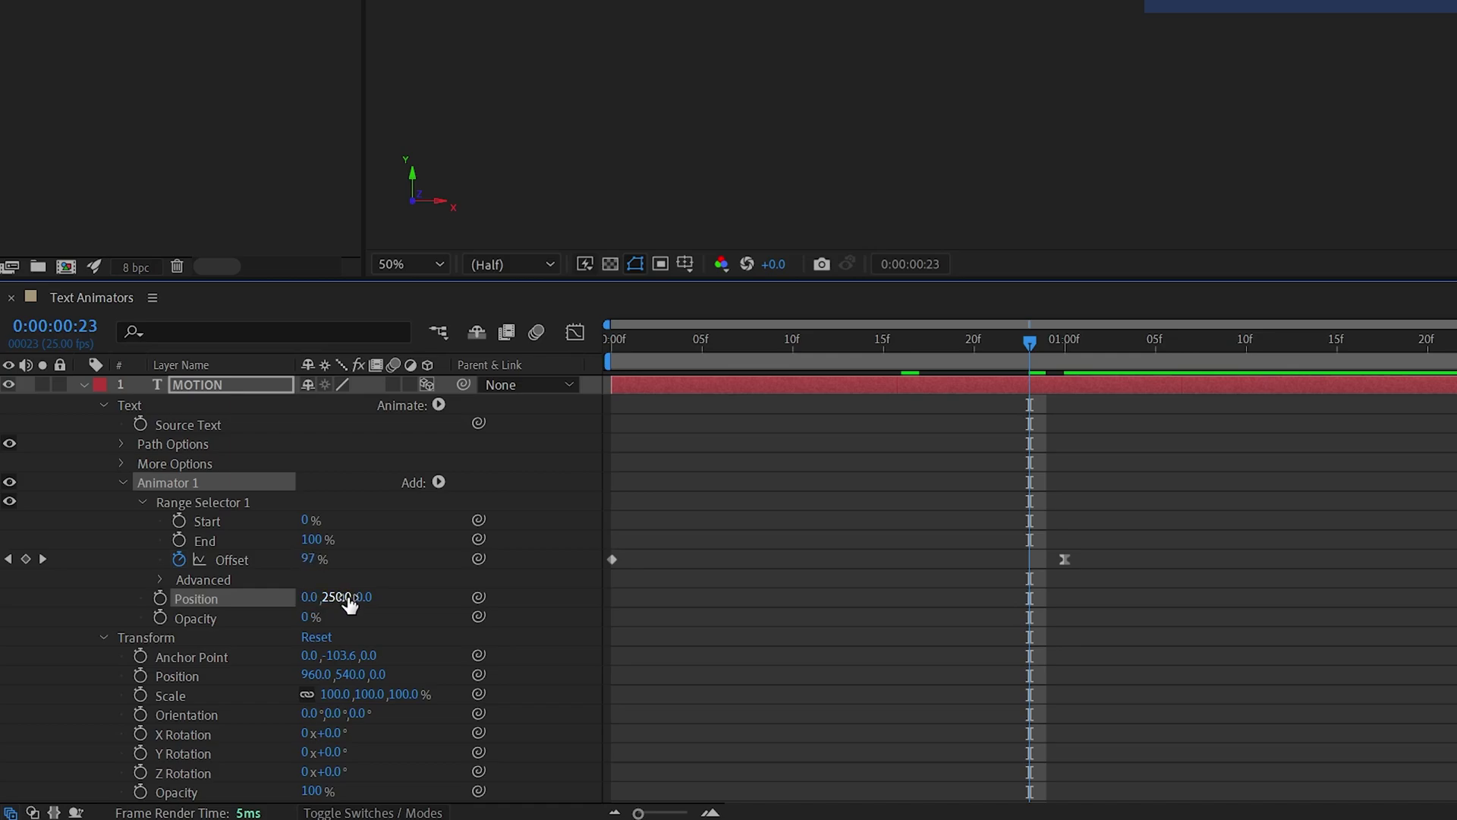
pyautogui.click(338, 597)
pyautogui.write('0')
pyautogui.press('Return')
pyautogui.click(302, 617)
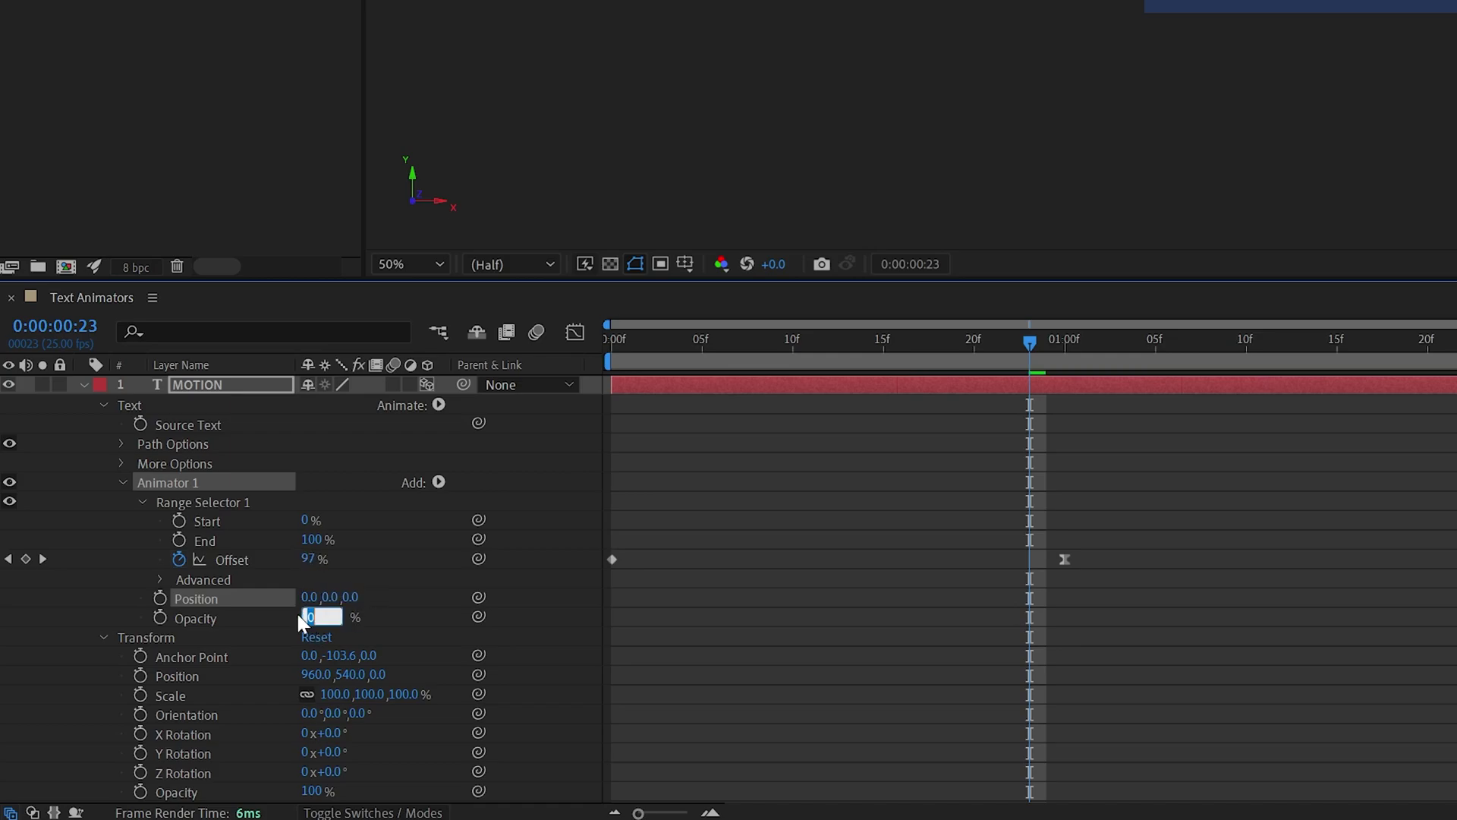
pyautogui.write('100')
pyautogui.press('Return')
# - Add Rotation to Animator 1 and set X Rotation to 90°
pyautogui.click(439, 482)
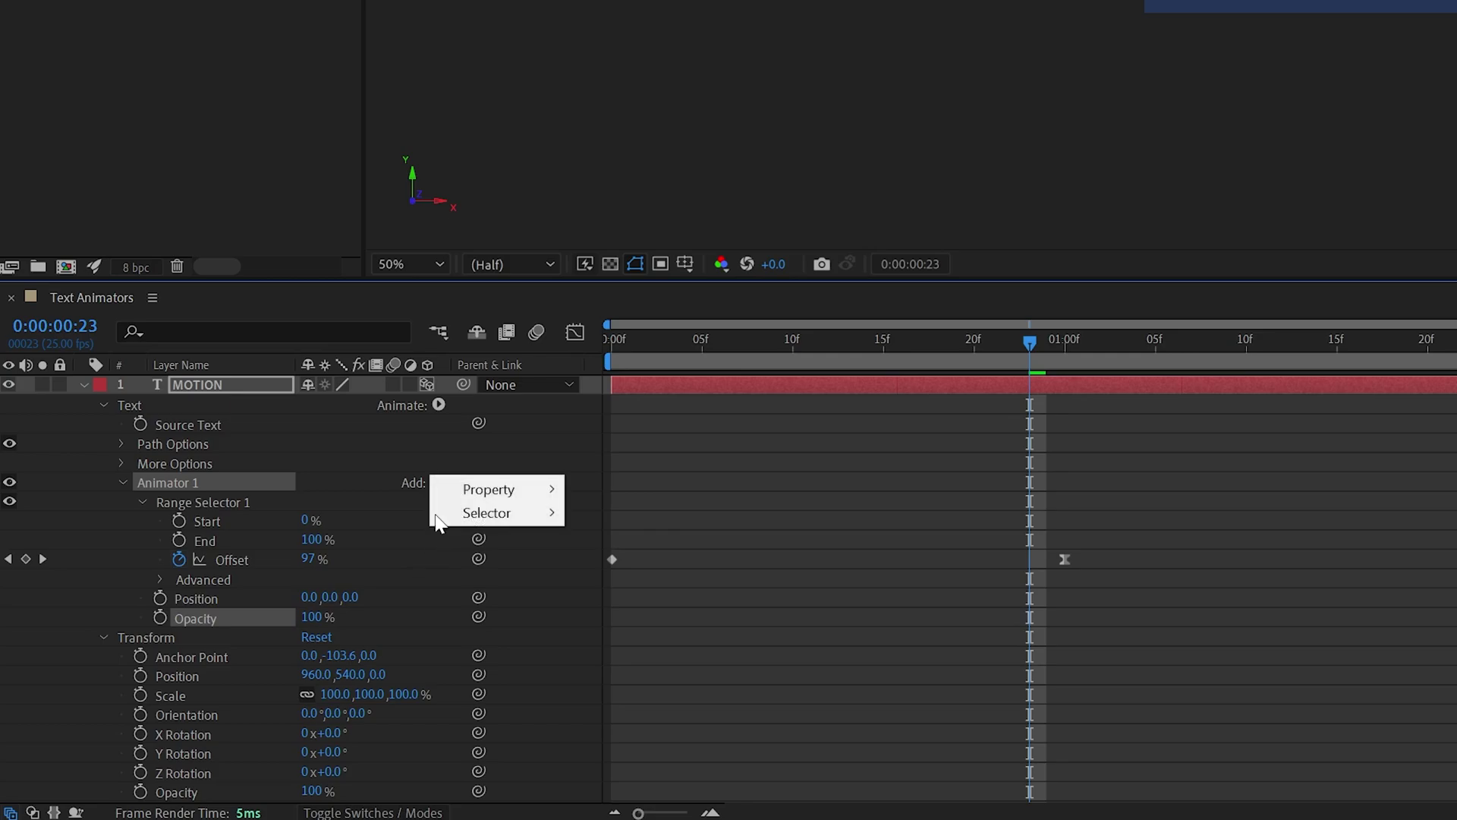
pyautogui.moveTo(508, 491)
pyautogui.click(658, 208)
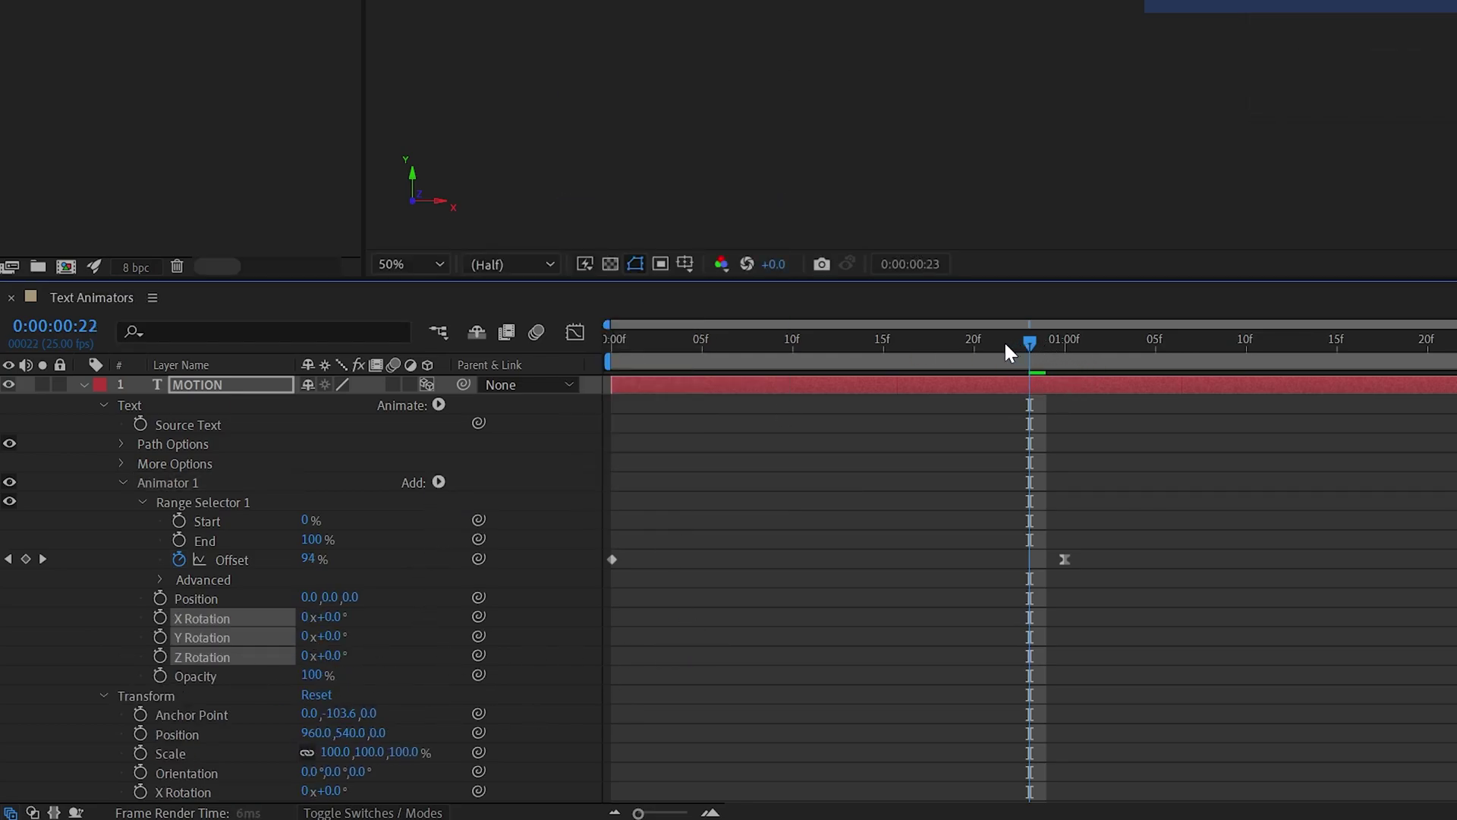
pyautogui.moveTo(1003, 340); pyautogui.dragTo(956, 340)
pyautogui.click(649, 704)
pyautogui.click(328, 616)
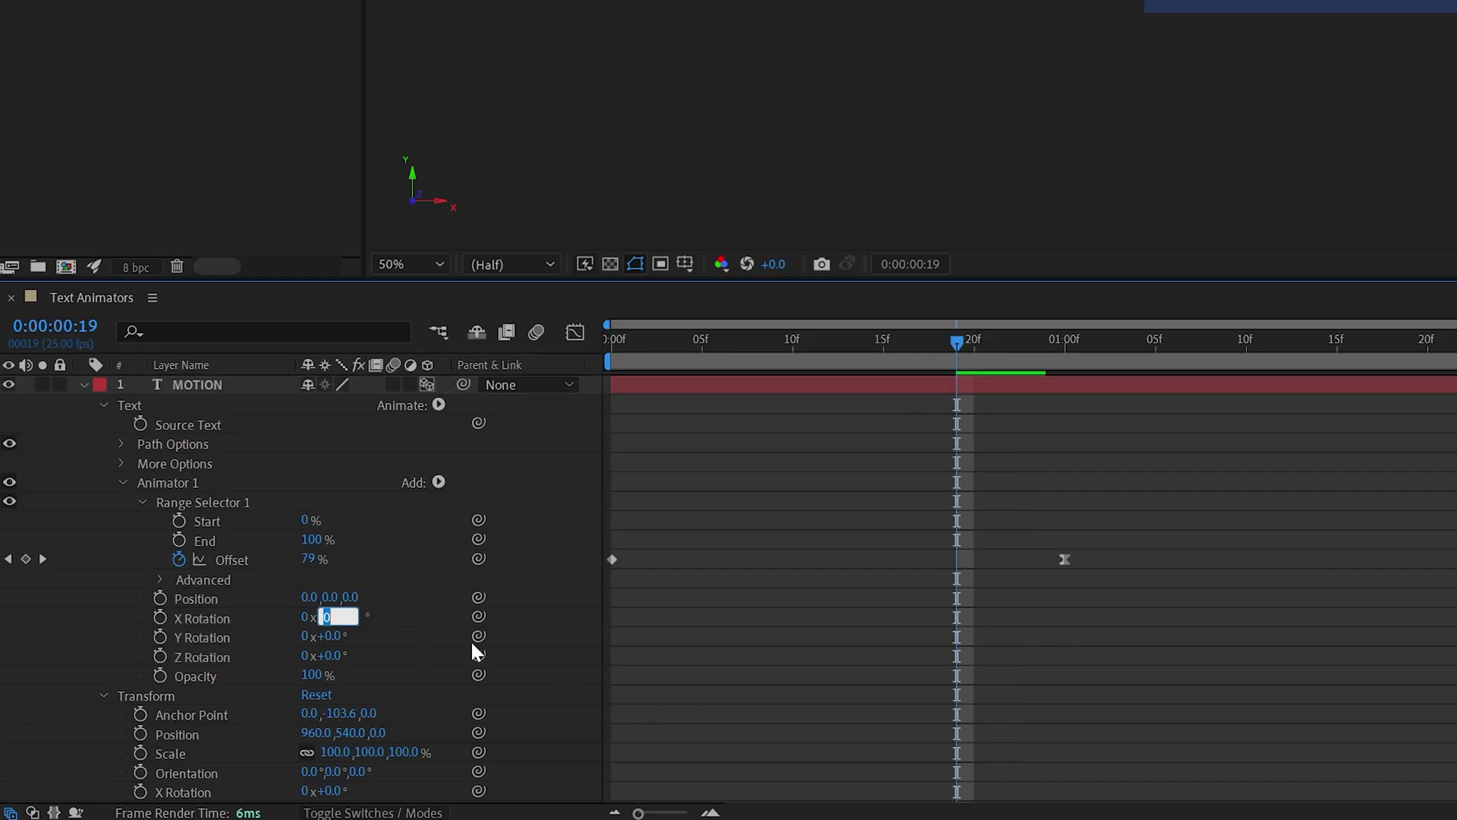
pyautogui.write('90')
pyautogui.press('Return')
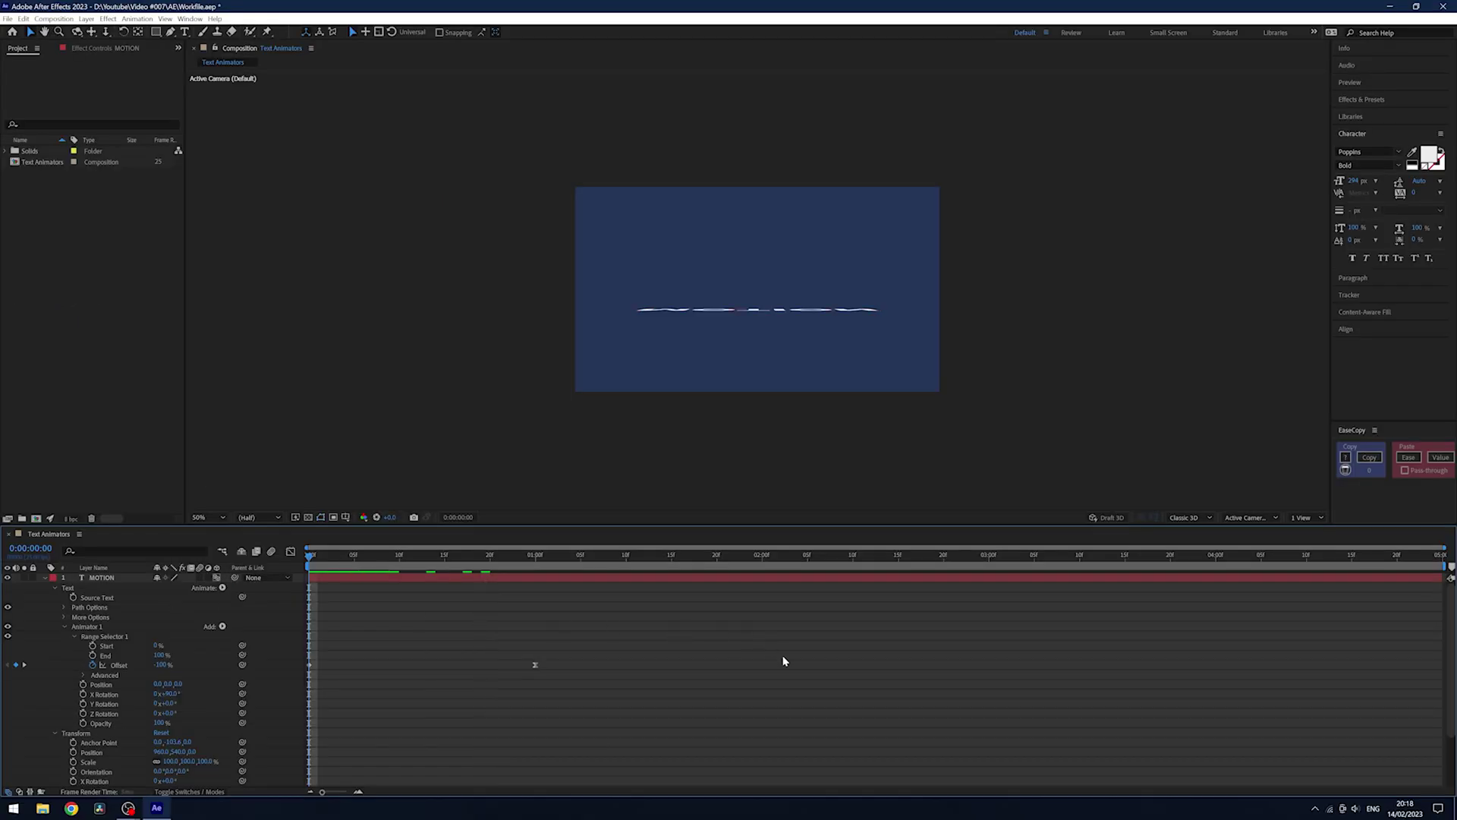
# - Preview the animation with the letters rotating in on X
pyautogui.press('space')
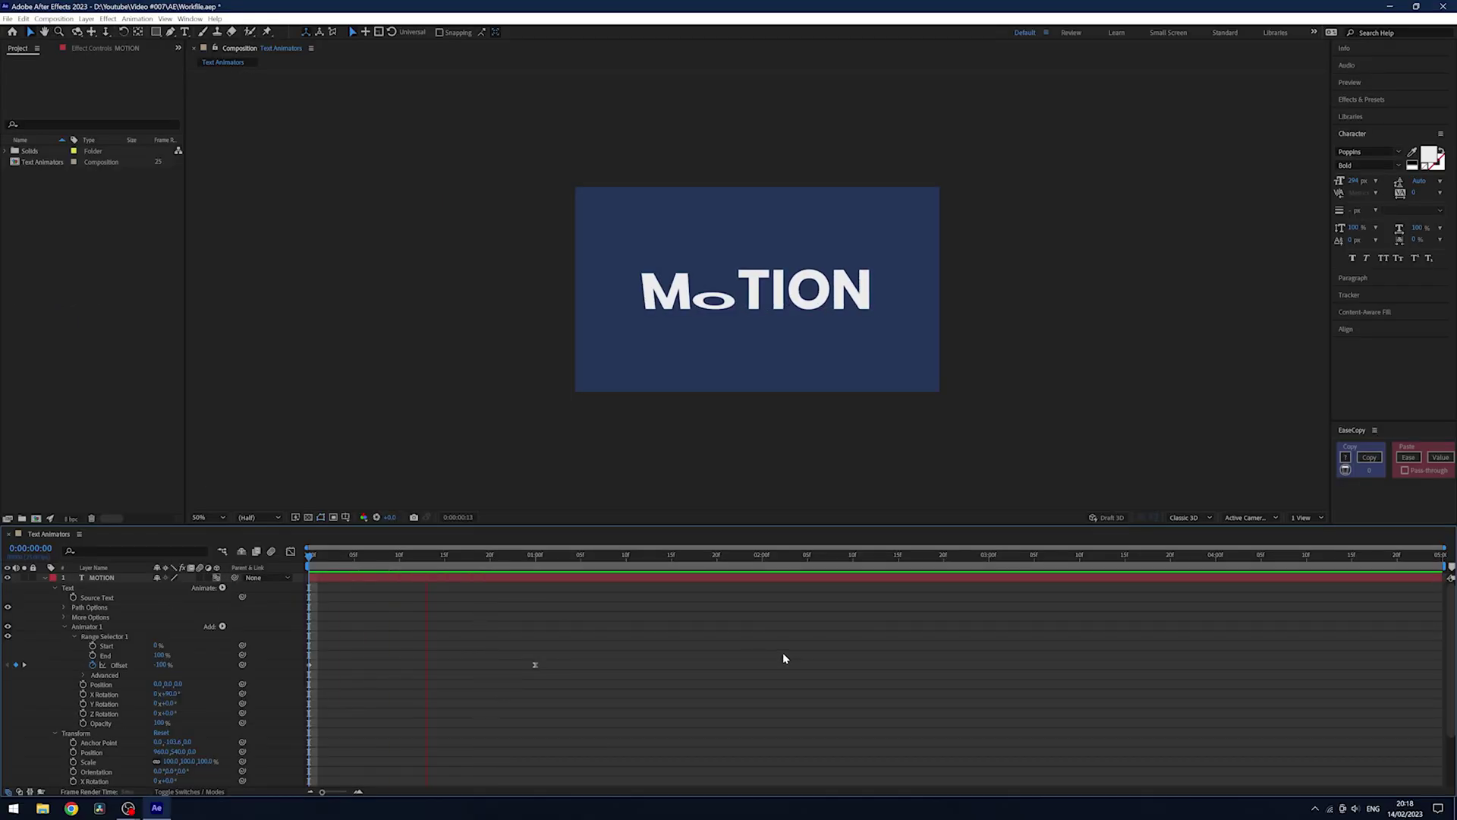
pyautogui.press('space')
pyautogui.press('space')
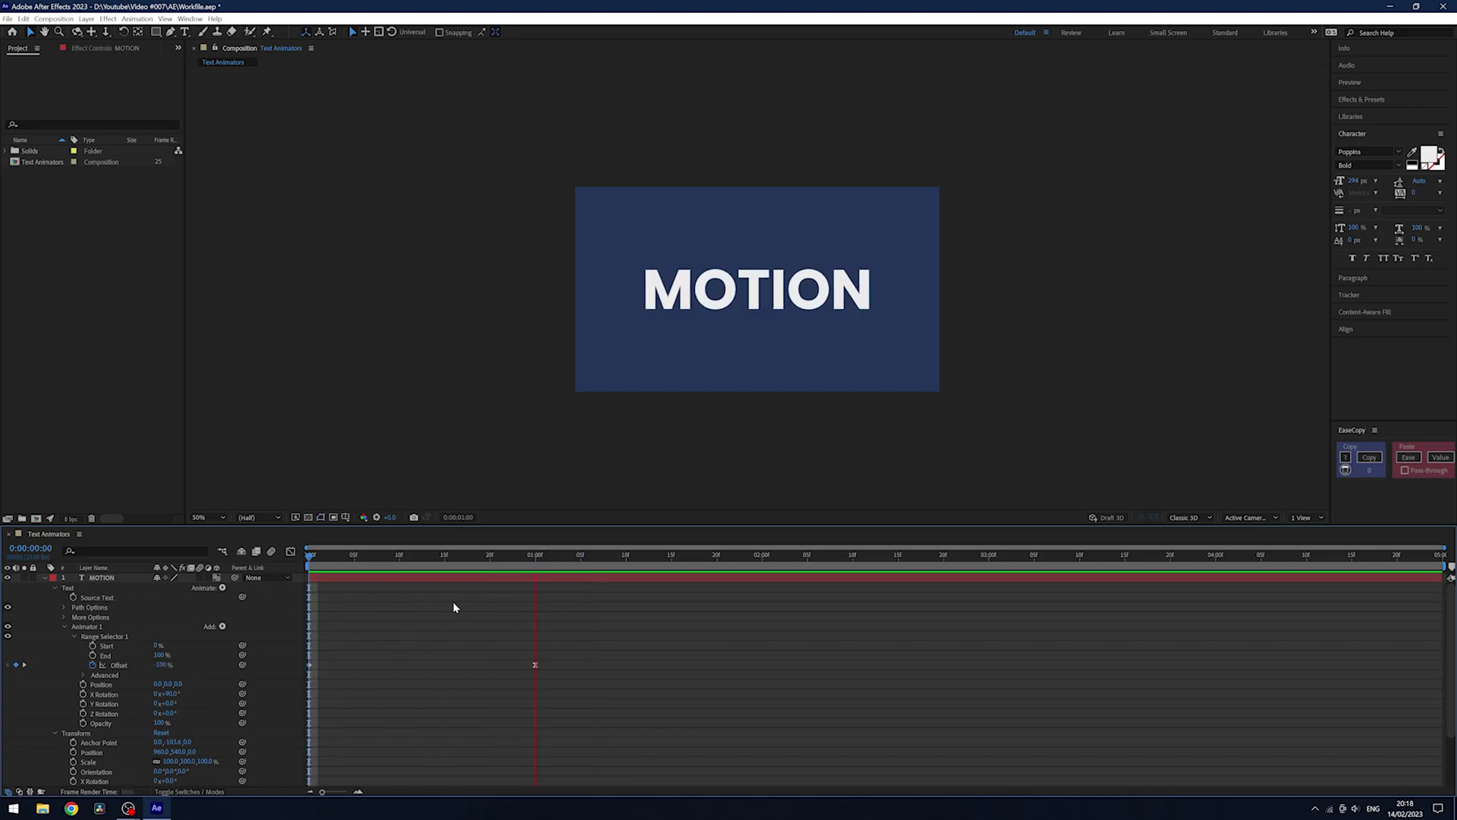
pyautogui.press('space')
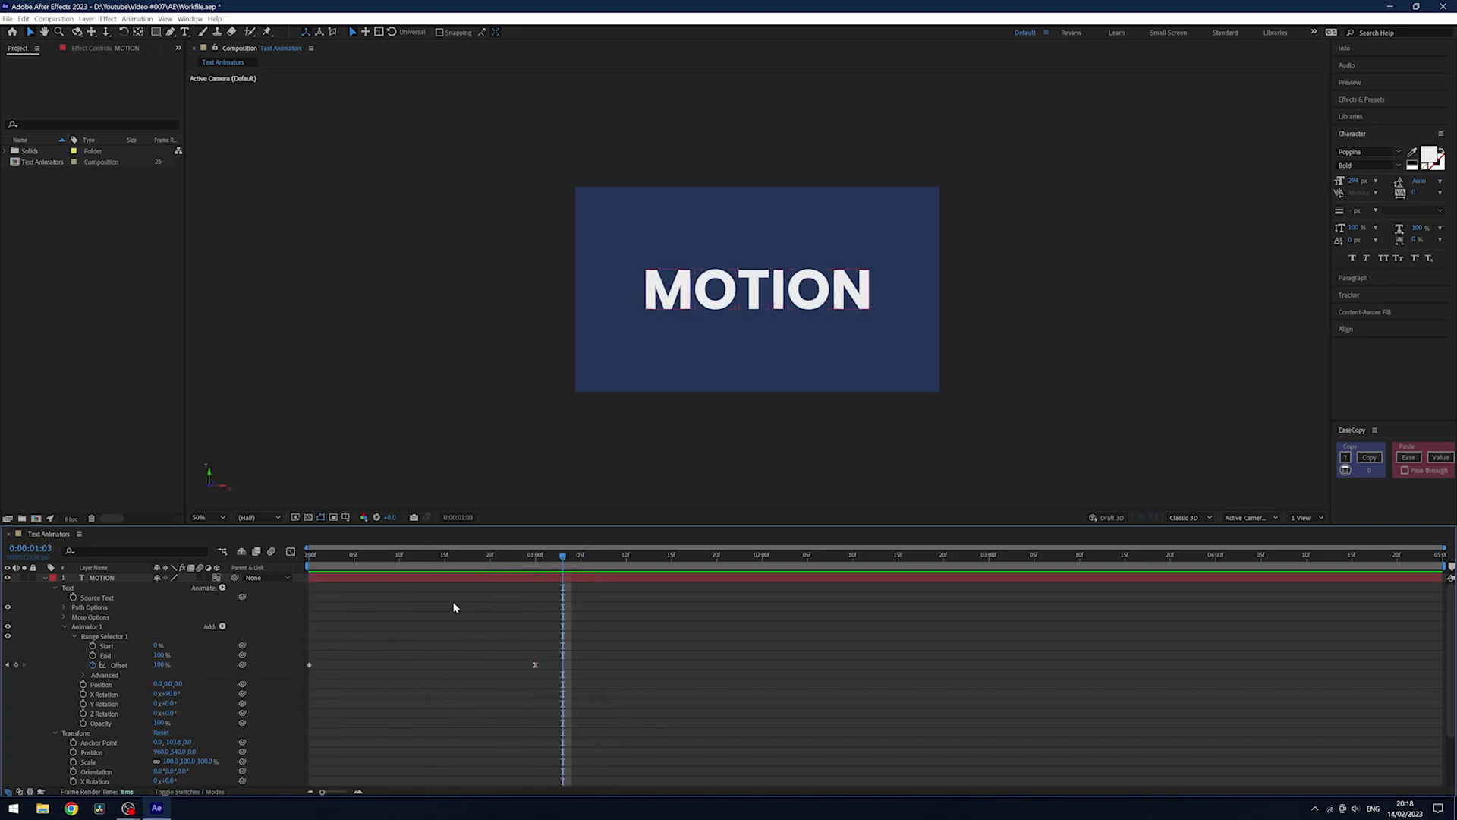
pyautogui.press('space')
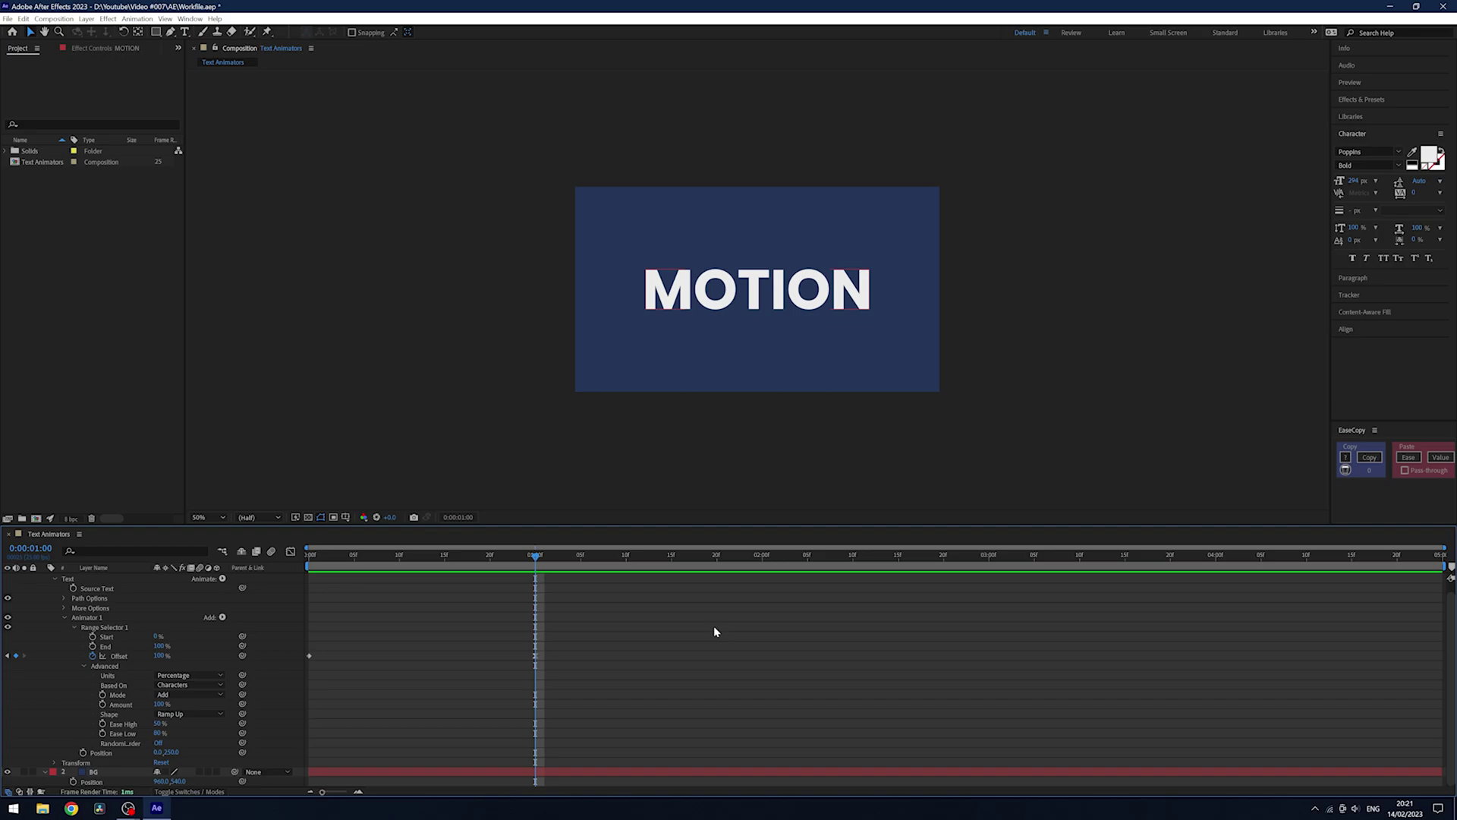
# - Preview the letters, then duplicate Animator 1 with Ctrl+D to create Animator 2
pyautogui.press('space')
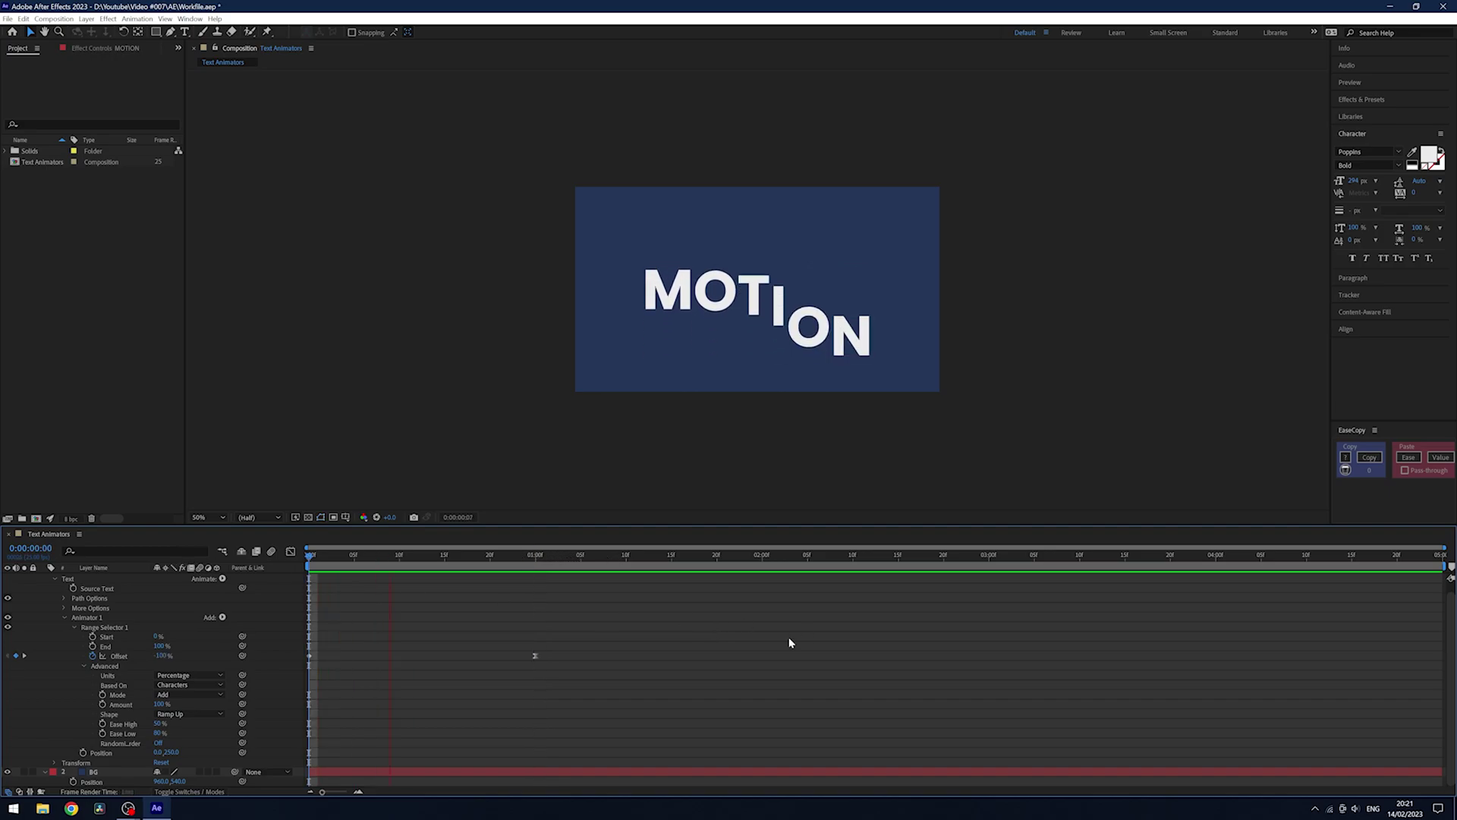
pyautogui.click(536, 558)
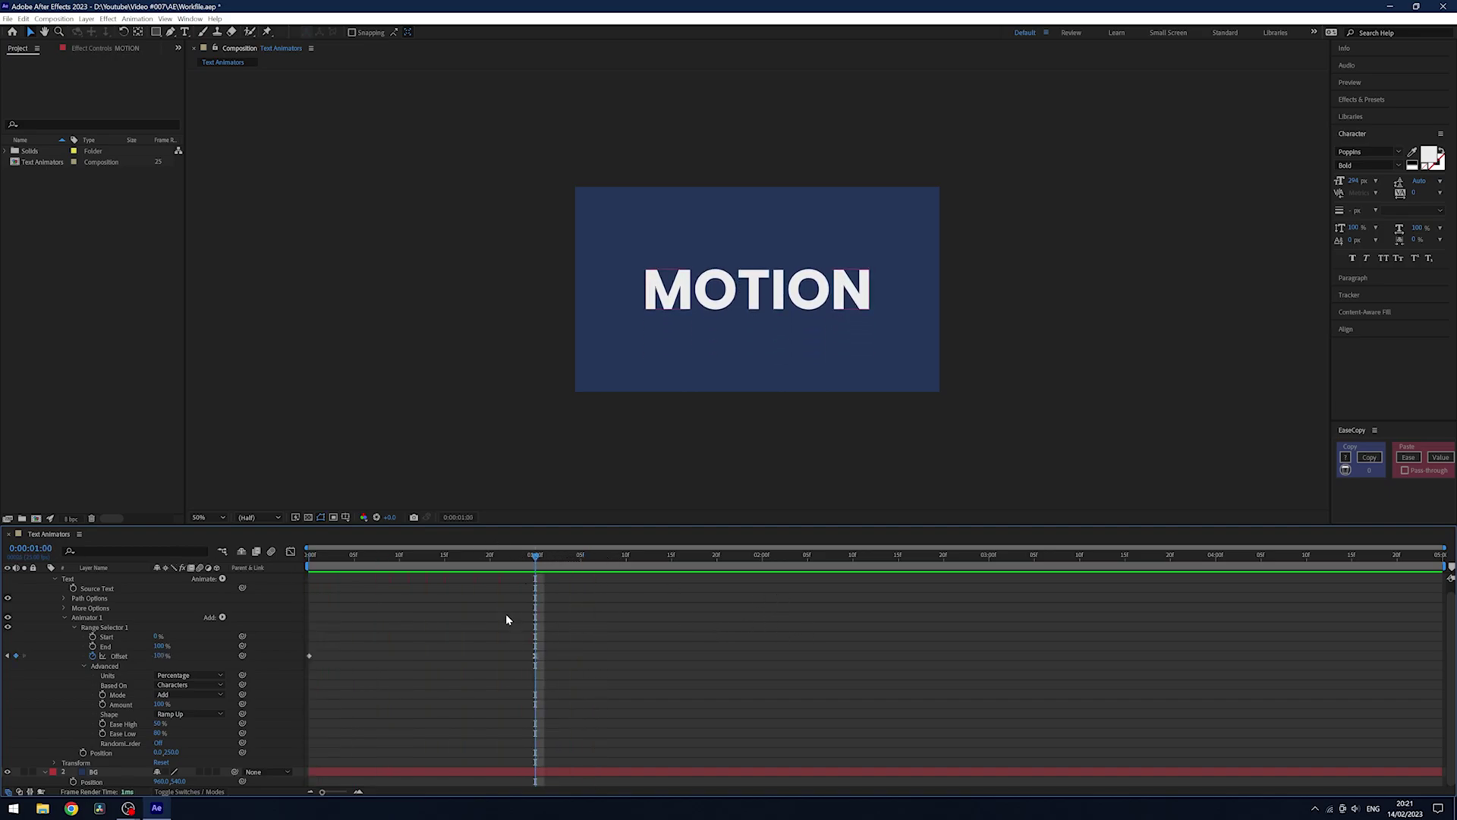
pyautogui.click(101, 619)
pyautogui.hotkey('ctrl', 'd')
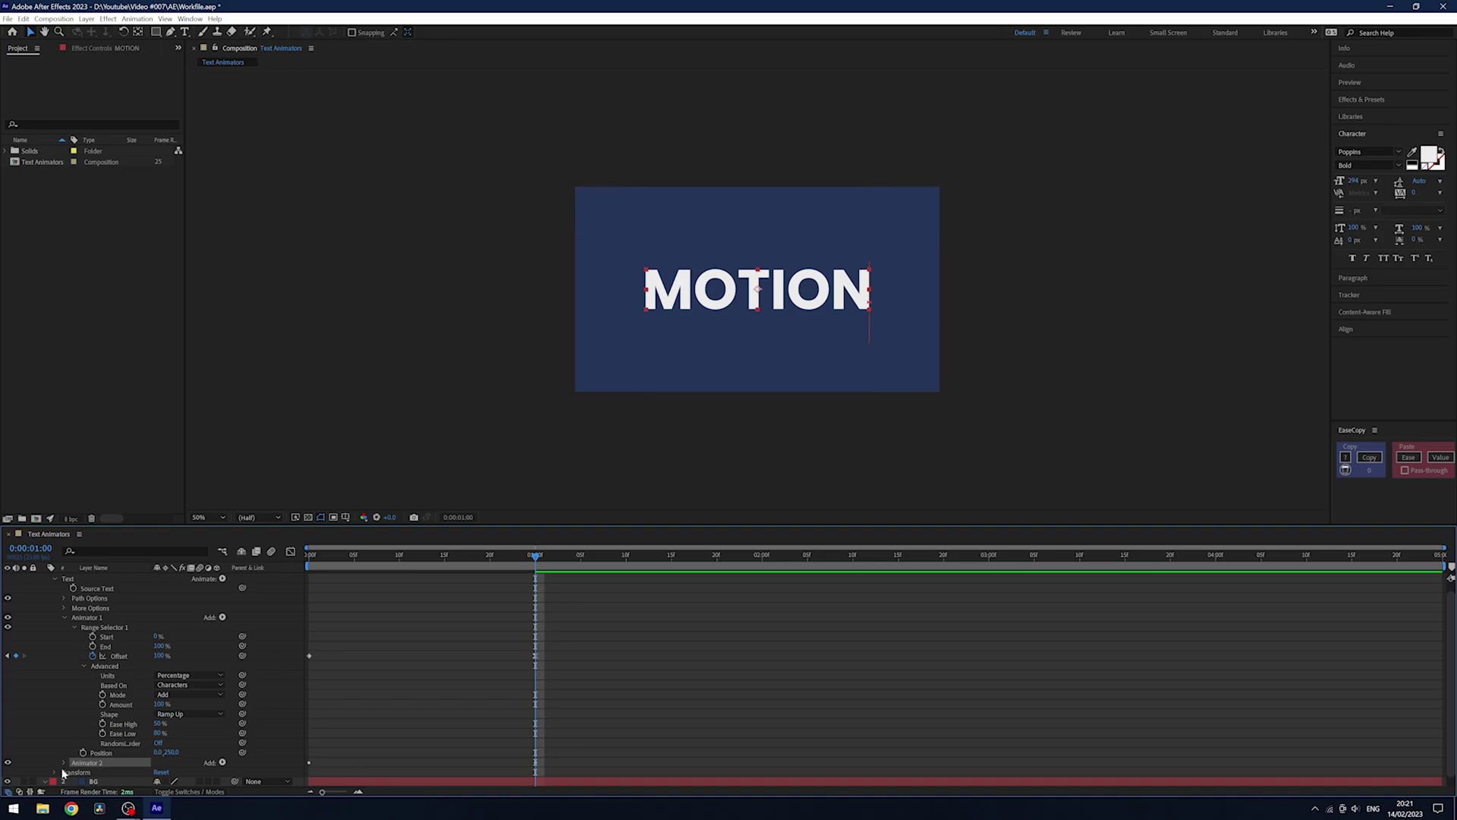
# - Expand Animator 2's properties and preview the animation from the start
pyautogui.click(64, 763)
pyautogui.scroll(-1, 114, 767)
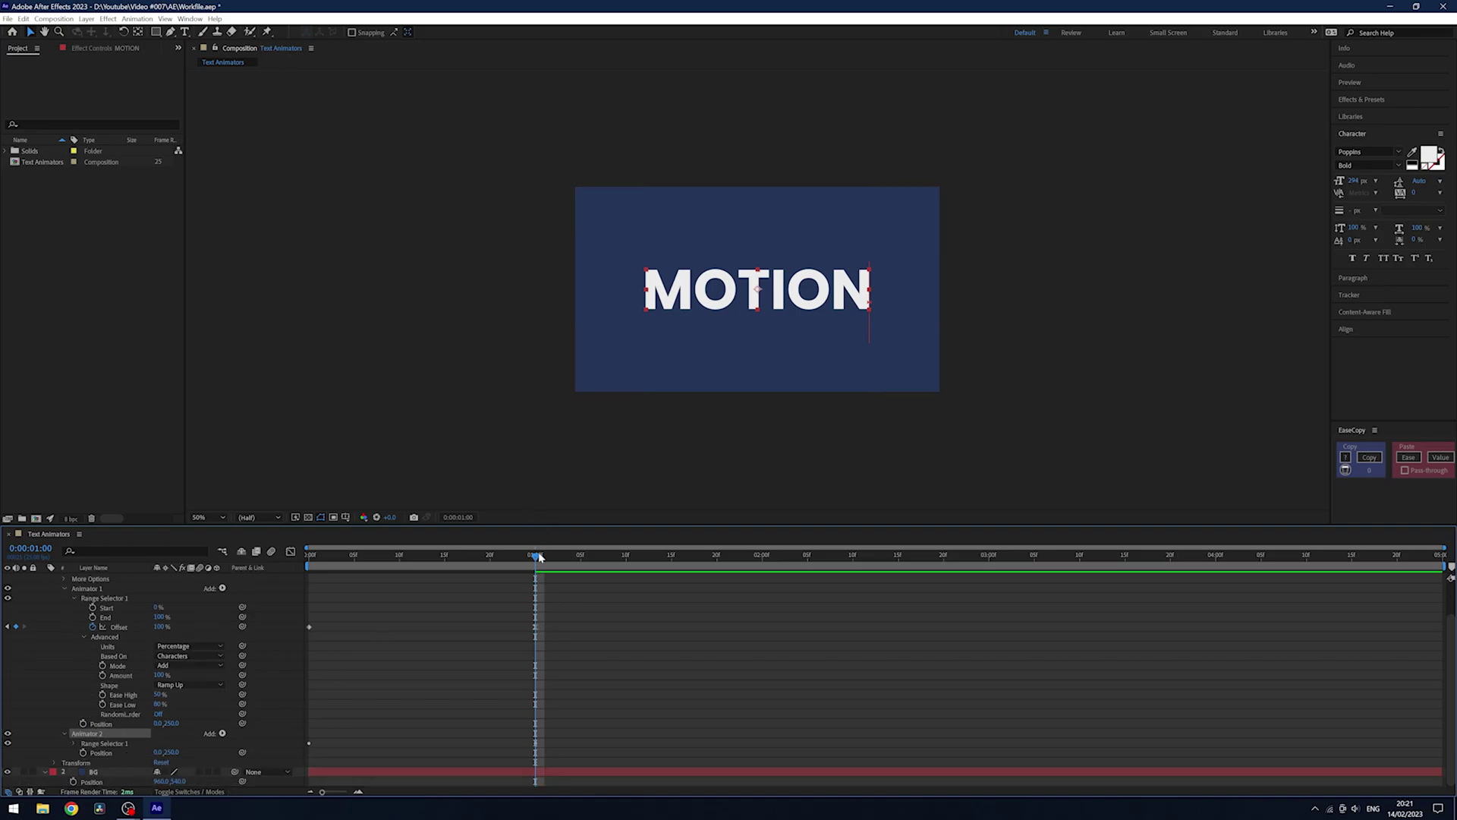
pyautogui.press('Home')
pyautogui.press('space')
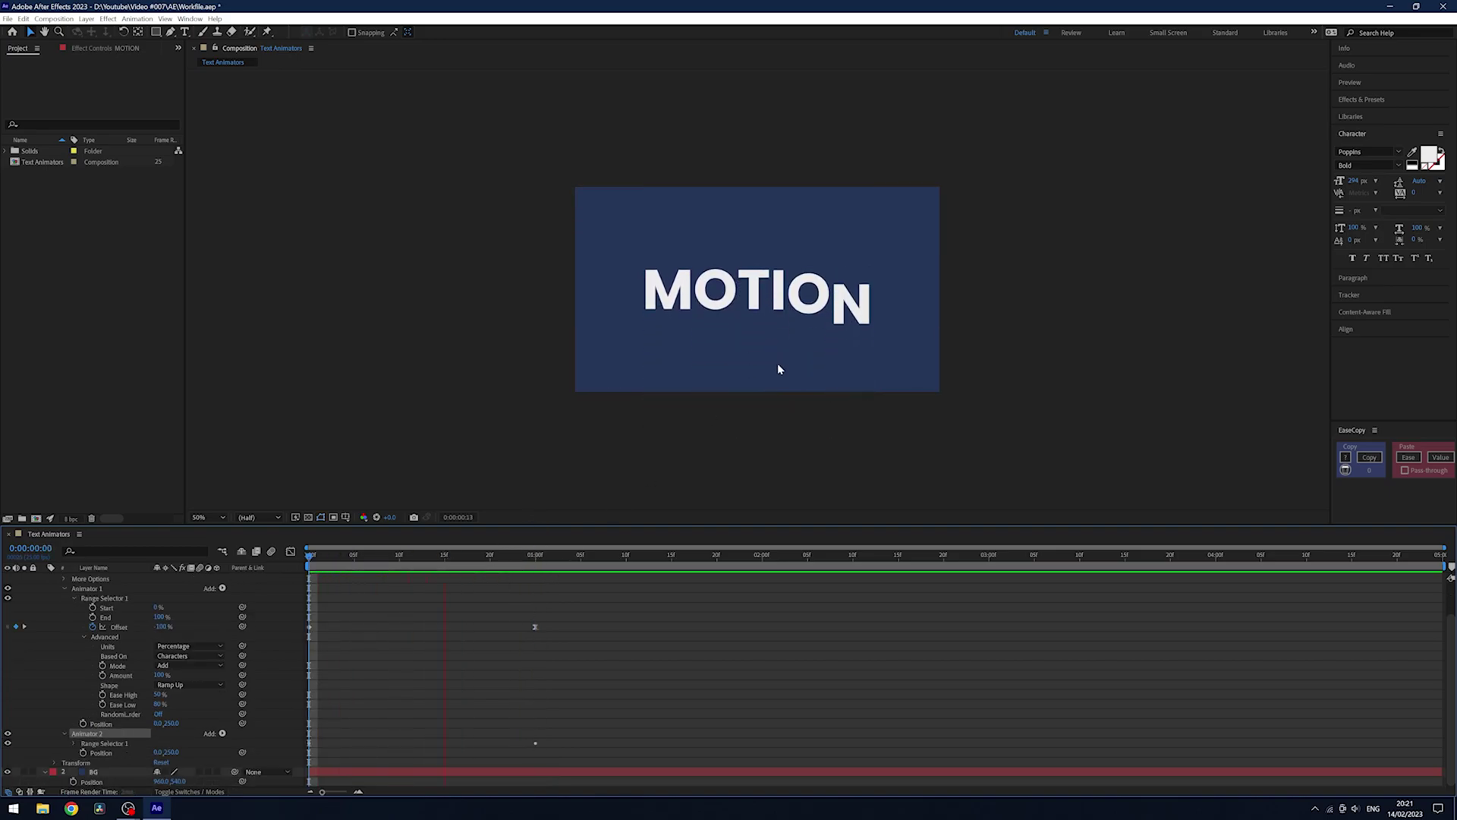
pyautogui.press('space')
pyautogui.moveTo(508, 575); pyautogui.dragTo(557, 576)
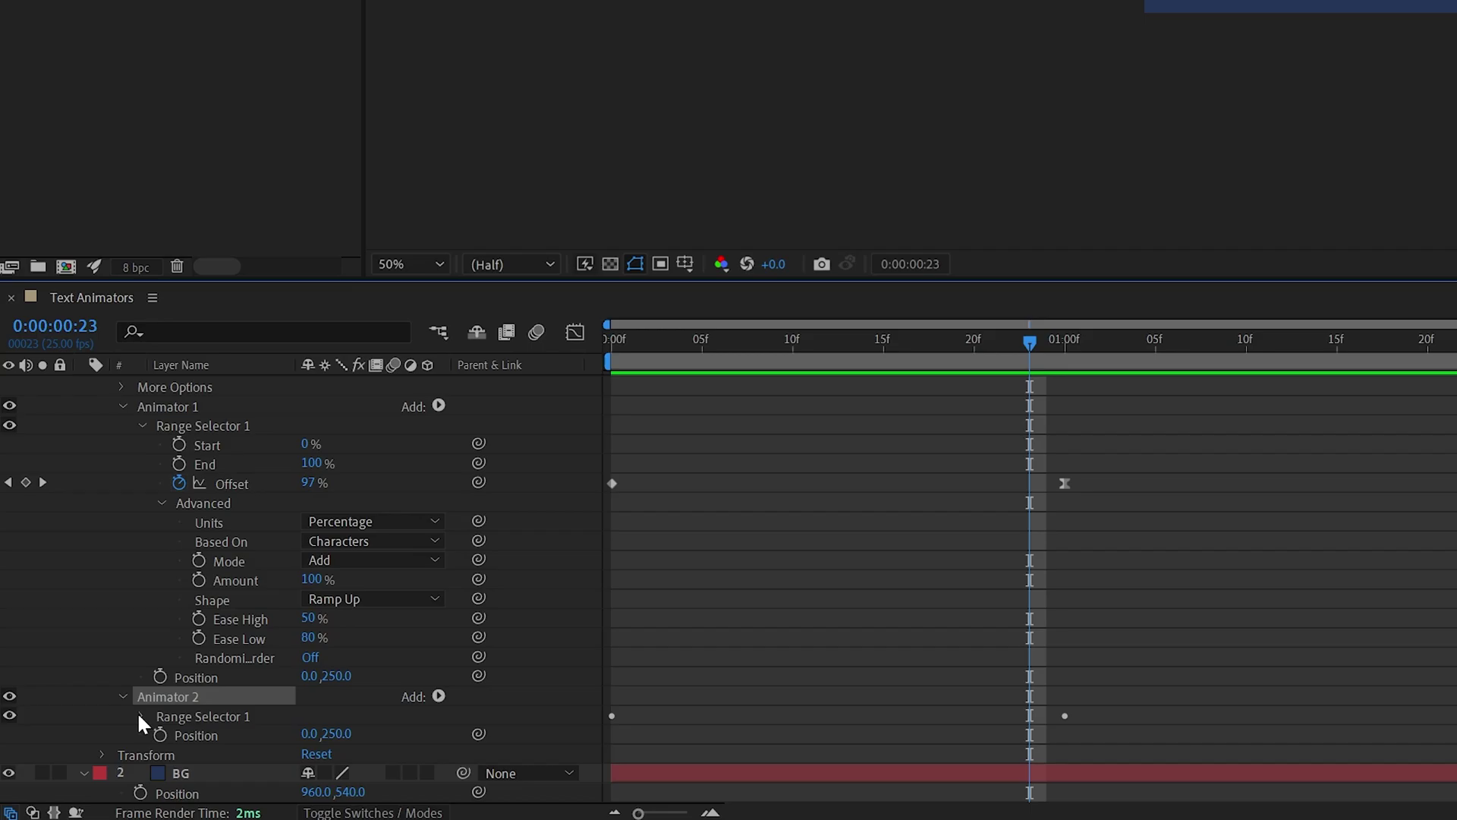
# - Shift Animator 2's Offset keyframes two frames later and preview the stagger
pyautogui.click(76, 744)
pyautogui.scroll(-1, 126, 744)
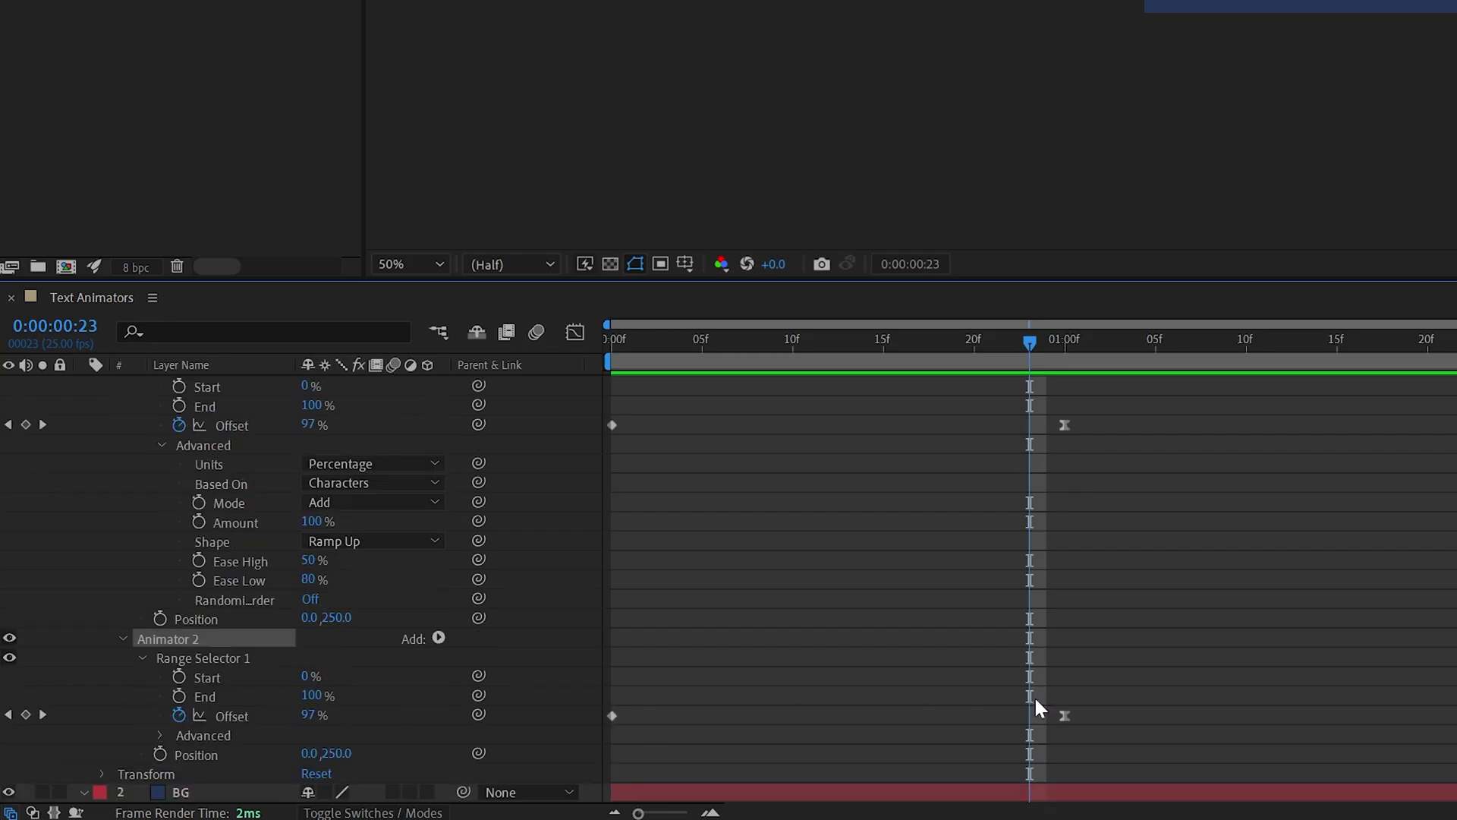
pyautogui.click(162, 735)
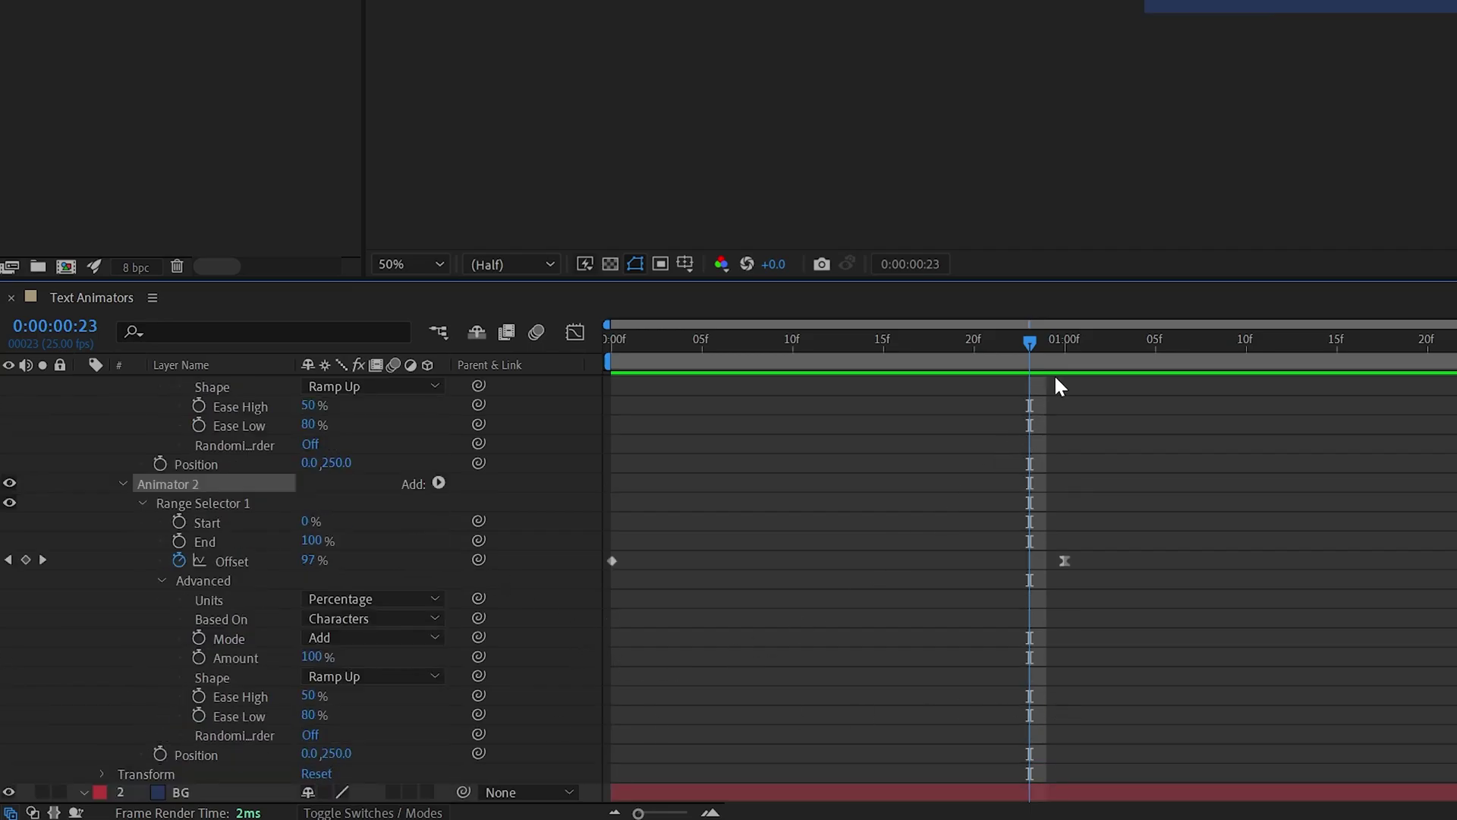
pyautogui.click(1239, 510)
pyautogui.moveTo(1246, 515); pyautogui.dragTo(546, 610)
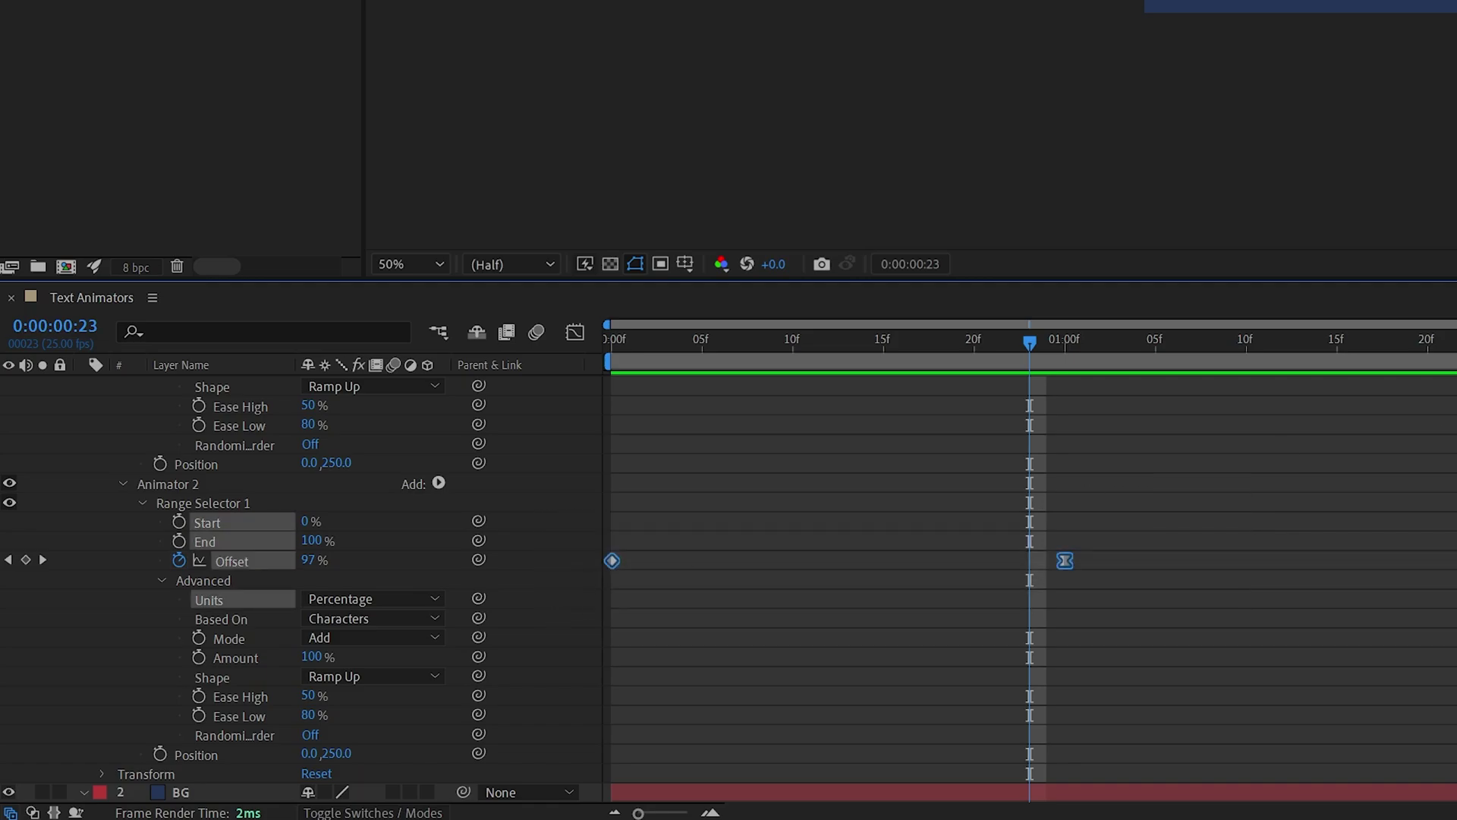
pyautogui.hotkey('alt', 'Right')
pyautogui.hotkey('alt', 'Right')
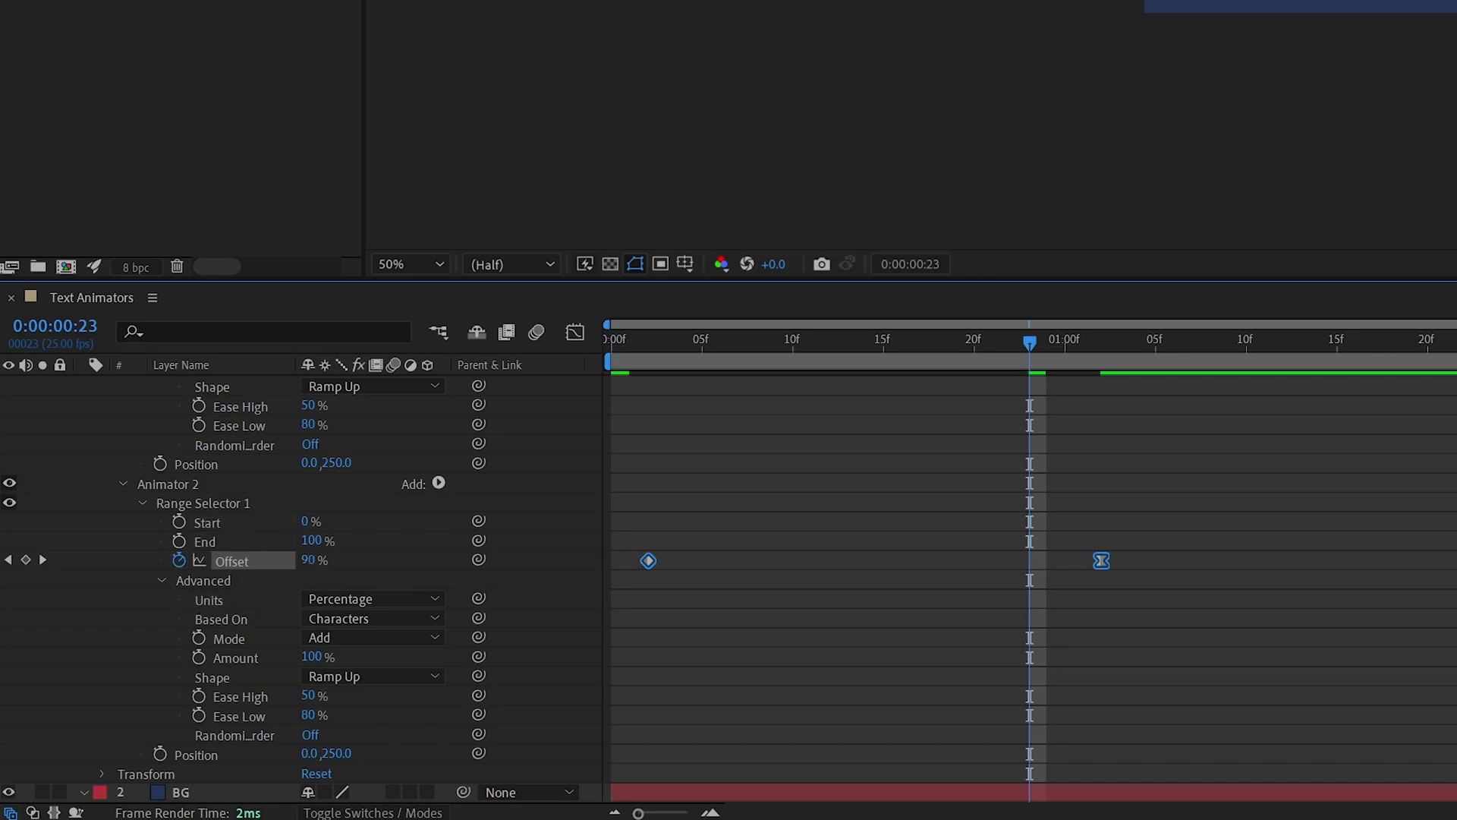
pyautogui.moveTo(1029, 342); pyautogui.dragTo(480, 361)
pyautogui.press('space')
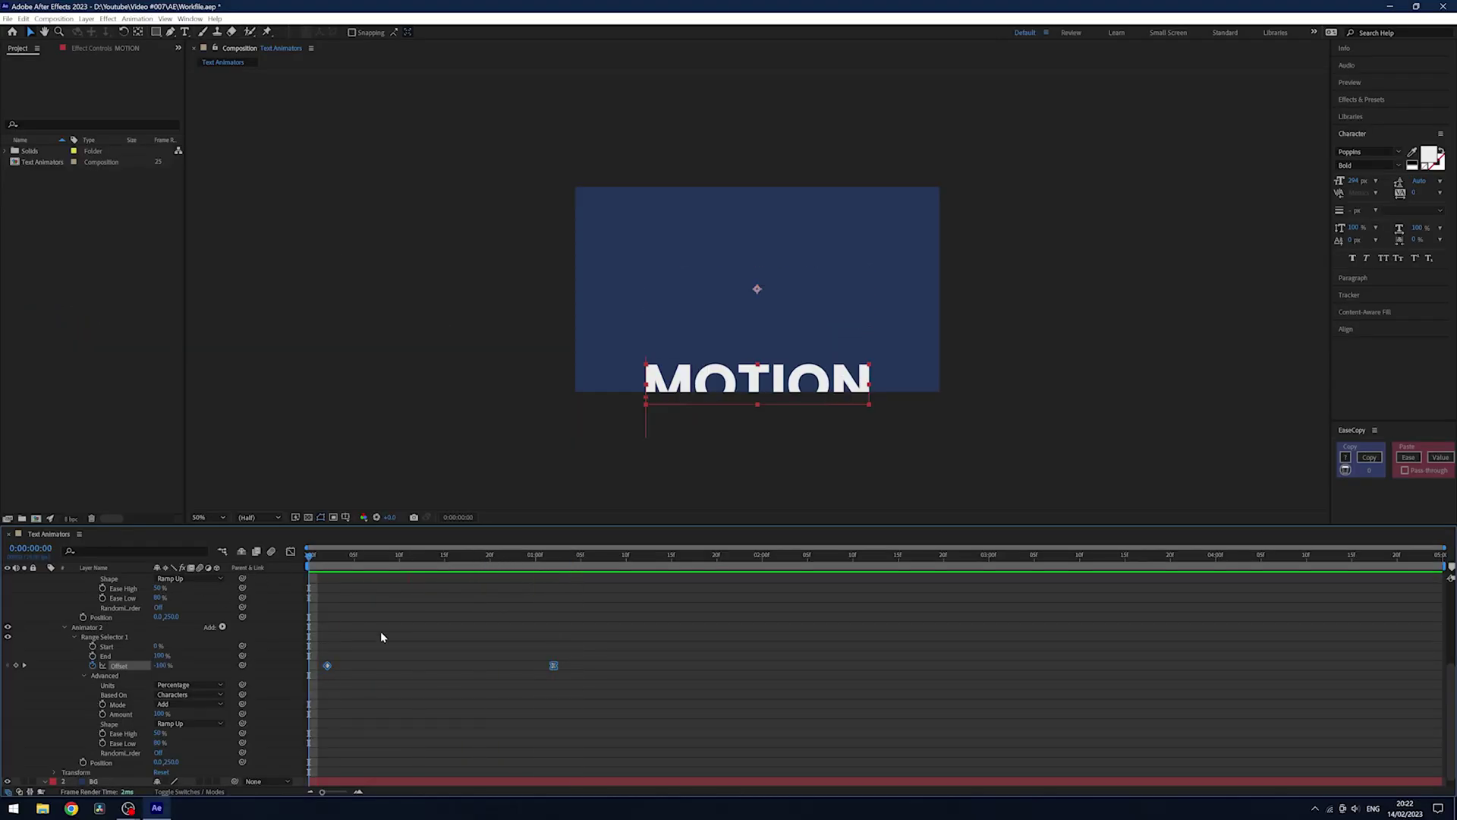
pyautogui.press('space')
# - Set Animator 2's Position to 0.0, -250.0 and preview both animators together
pyautogui.scroll(3, 466, 633)
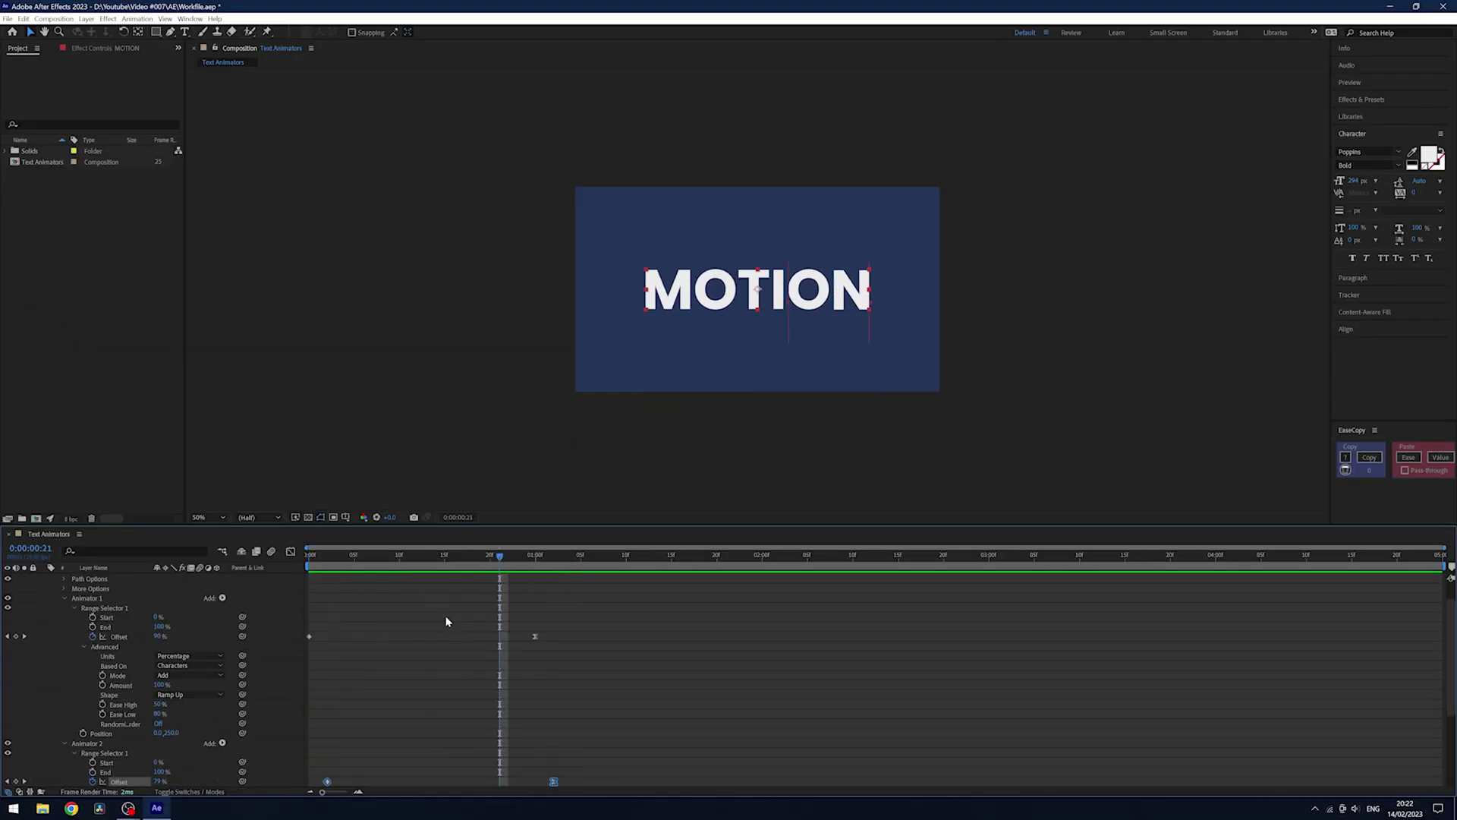
pyautogui.scroll(-3, 413, 666)
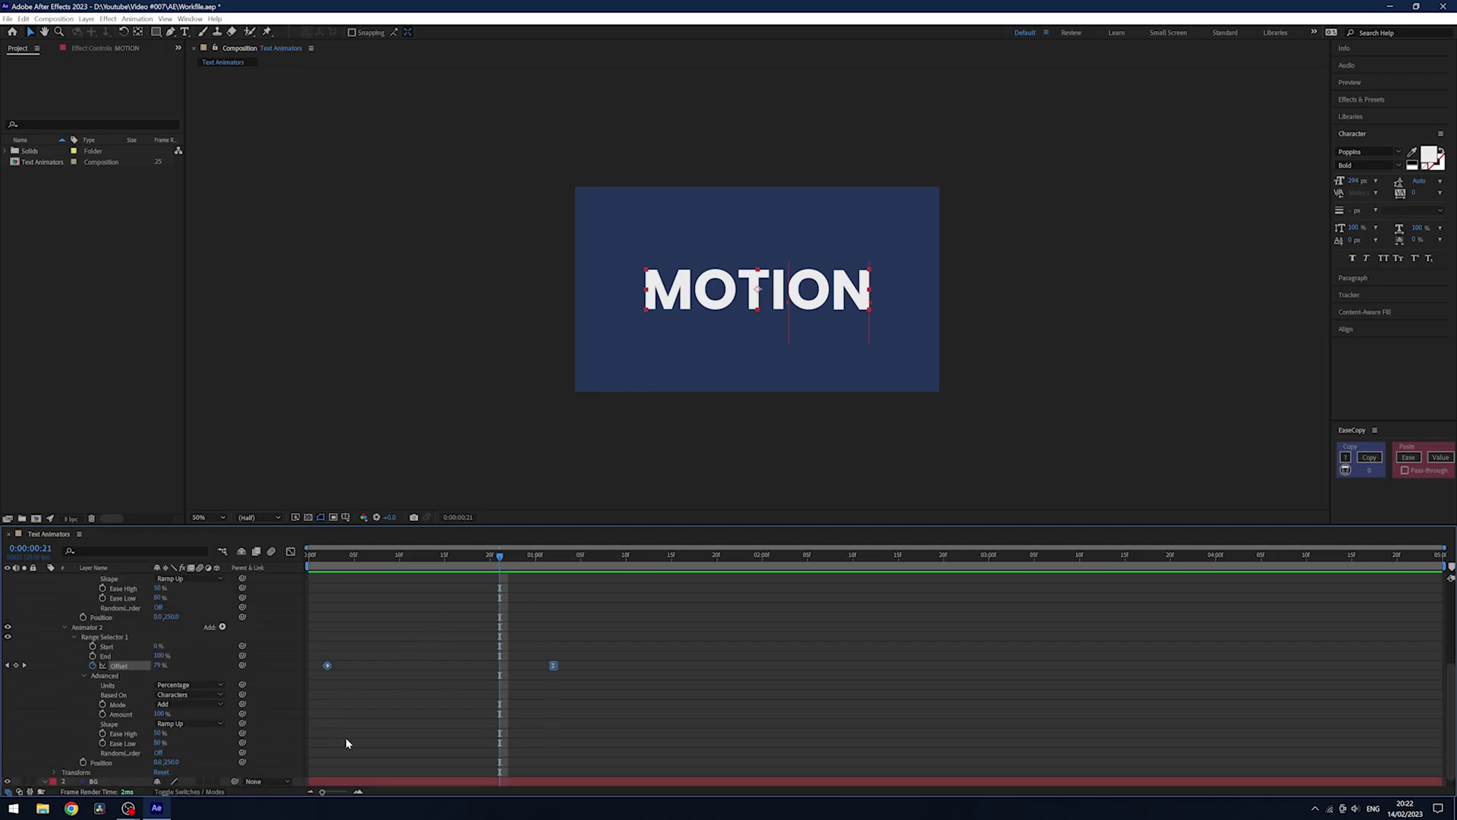
pyautogui.click(177, 775)
pyautogui.click(172, 762)
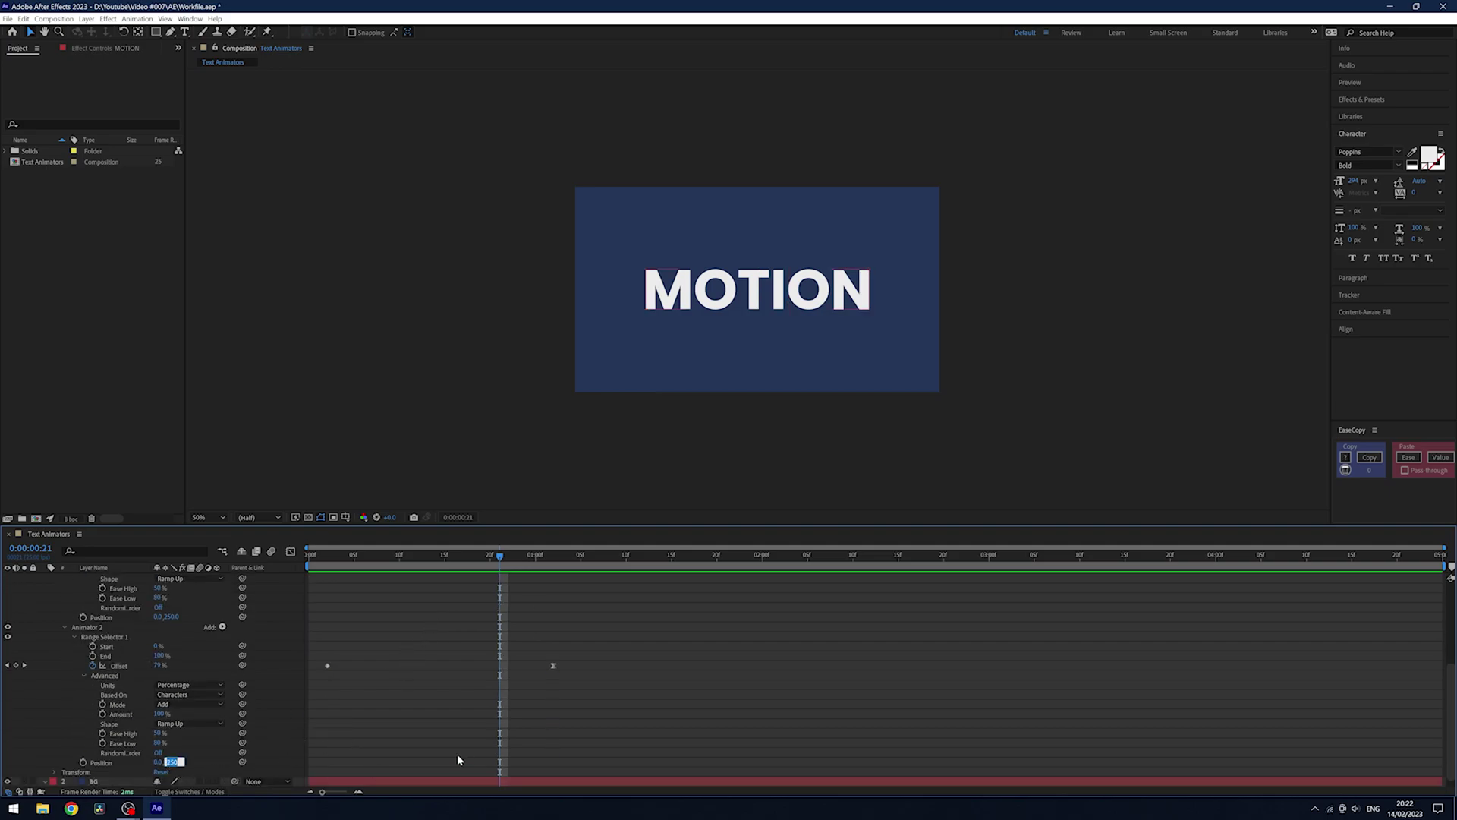
pyautogui.write('-250')
pyautogui.press('Return')
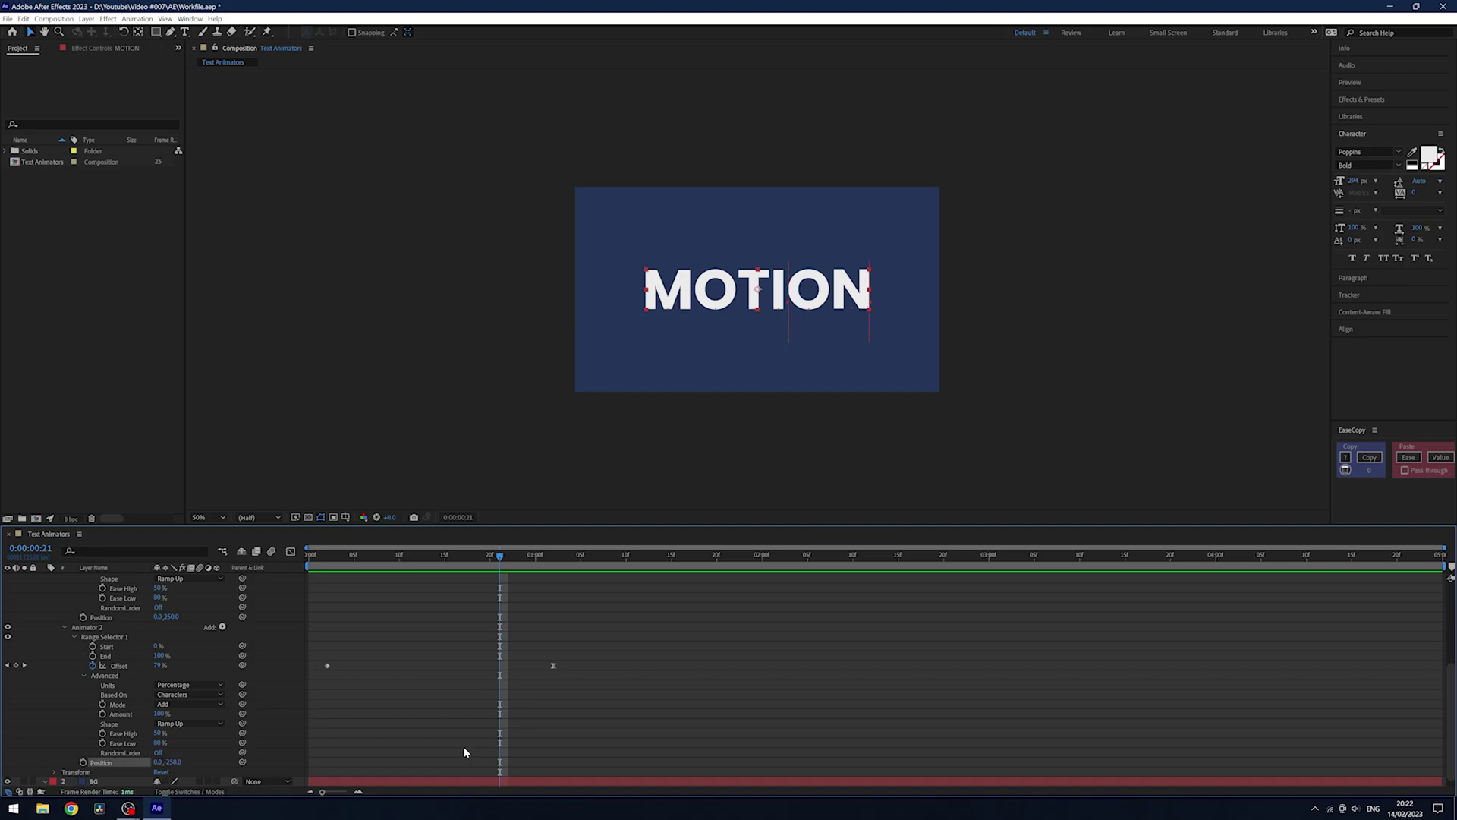
pyautogui.click(465, 752)
pyautogui.press('space')
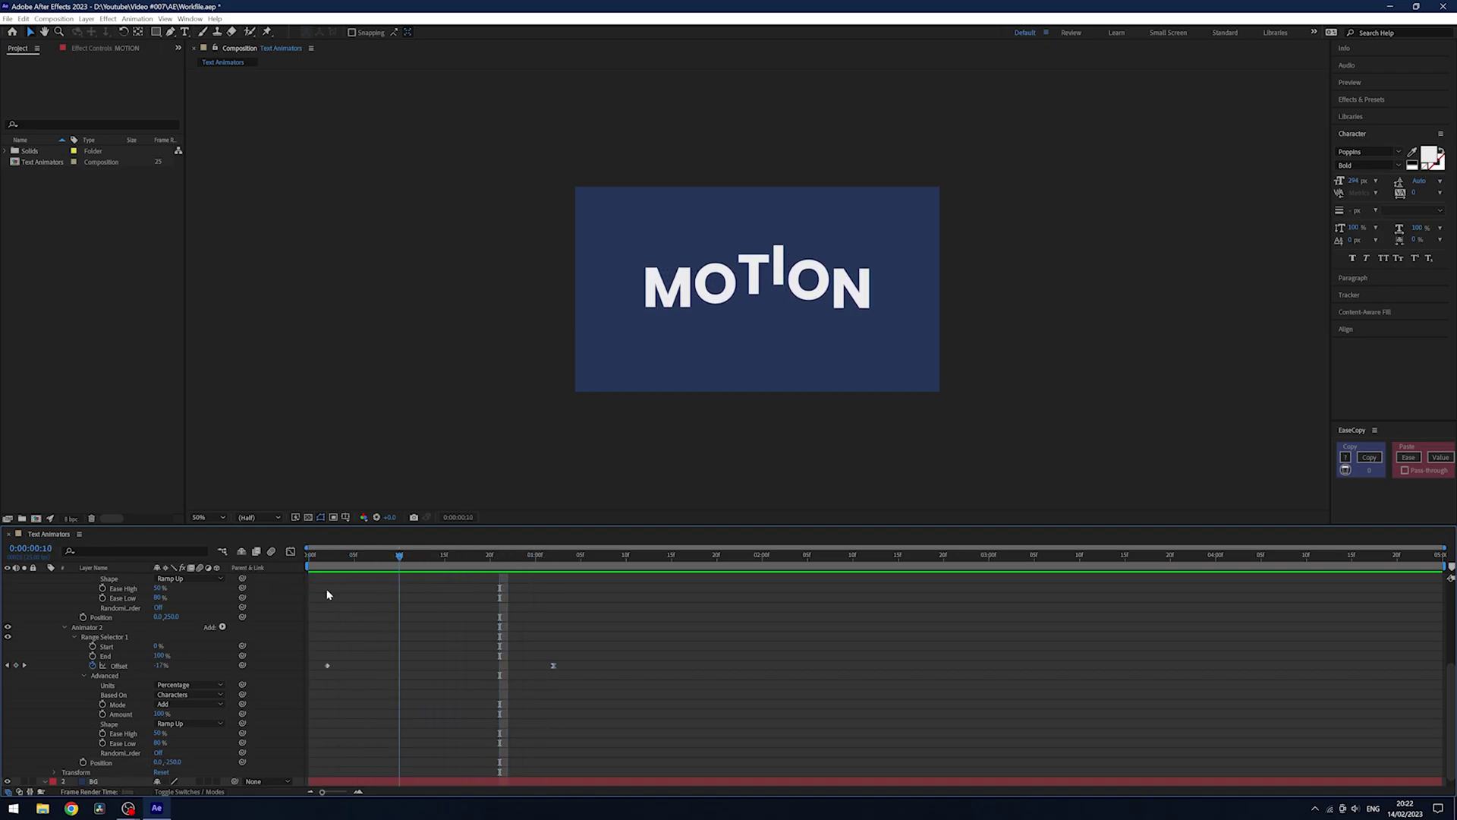
pyautogui.press('space')
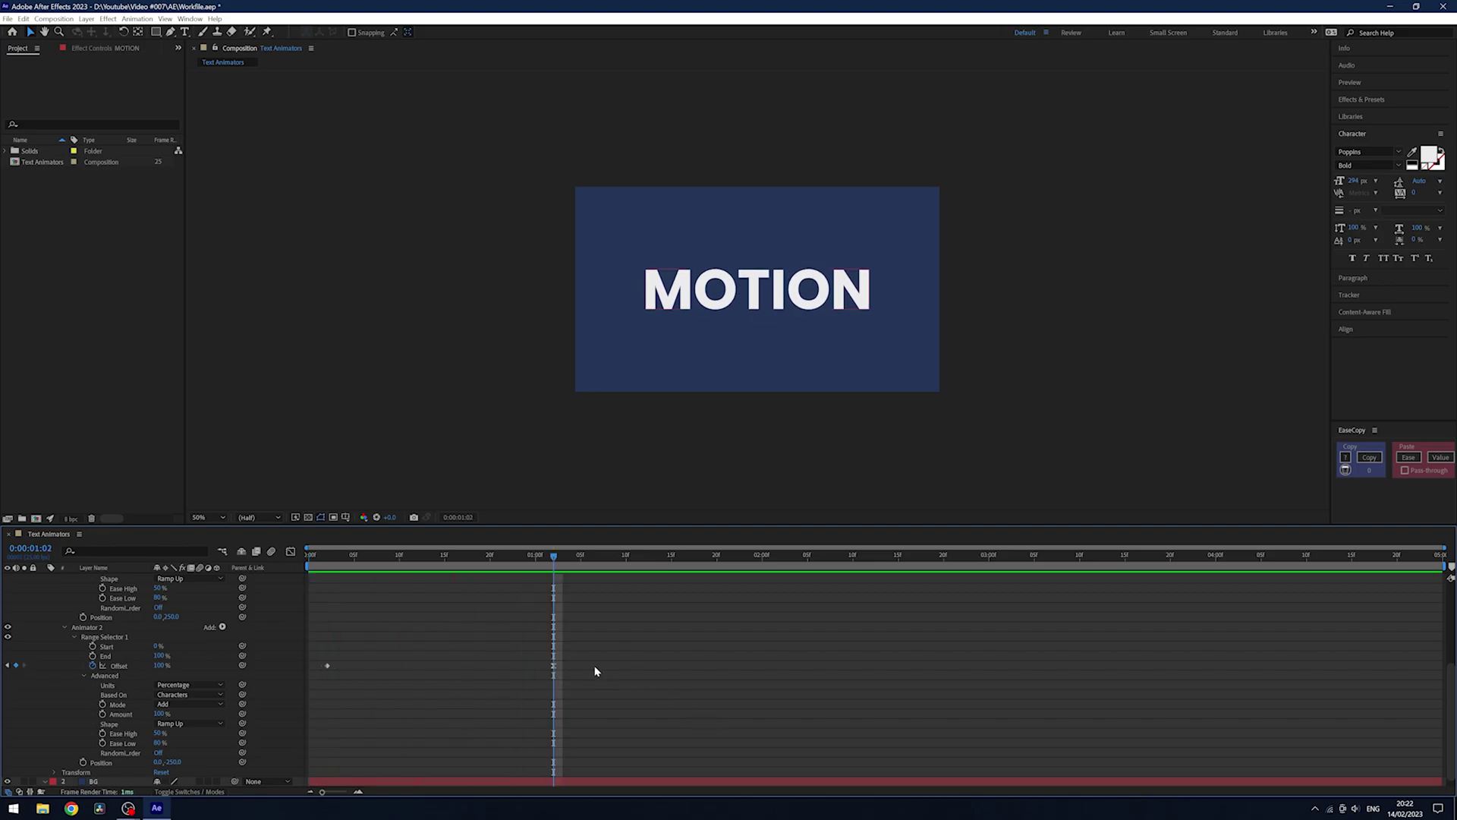
# - Return to the first frame and open the Shape options for Animator 2's selector
pyautogui.press('Home')
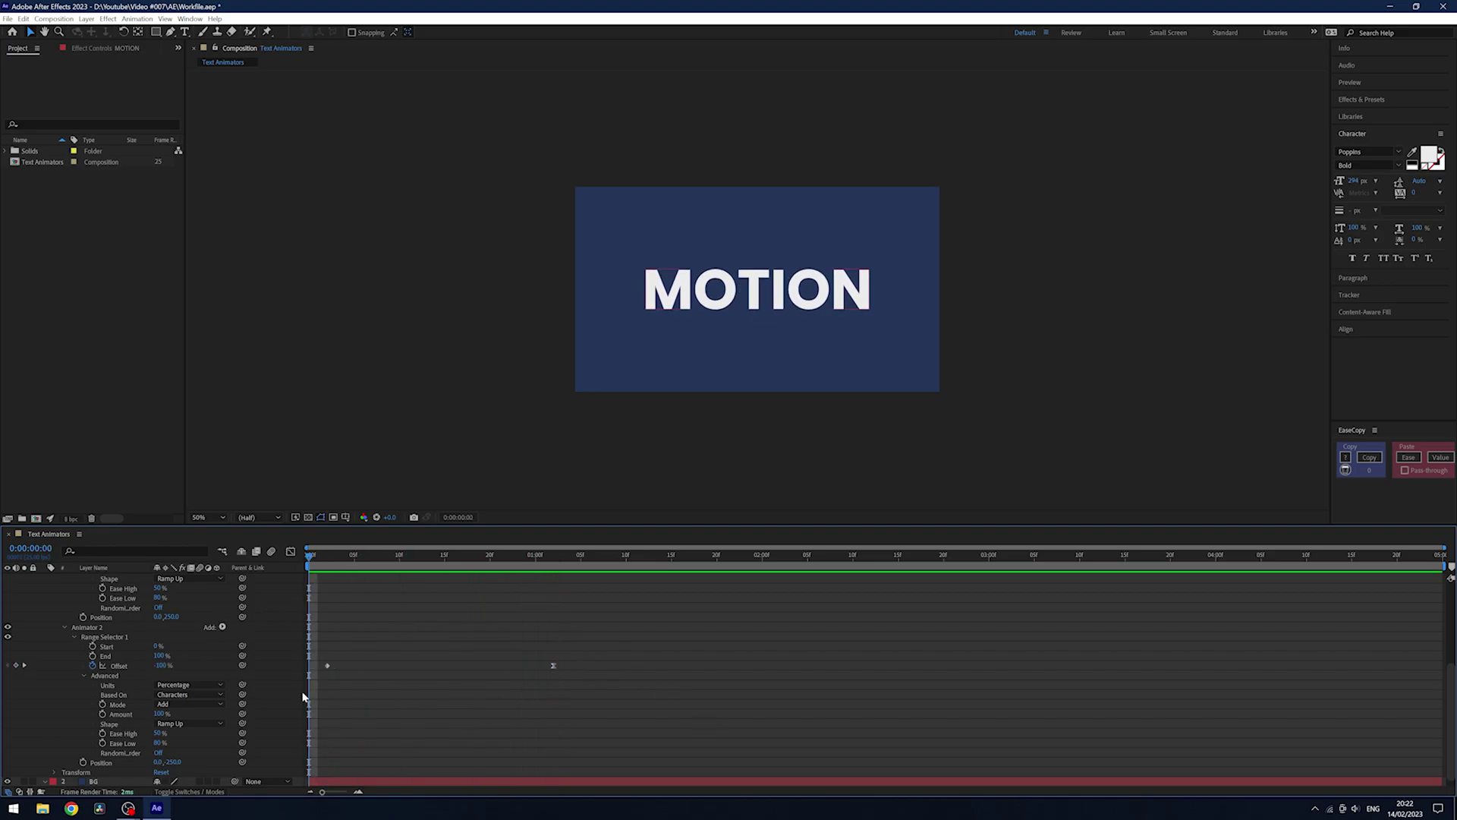
pyautogui.scroll(2, 309, 698)
pyautogui.scroll(-3, 225, 616)
pyautogui.click(202, 723)
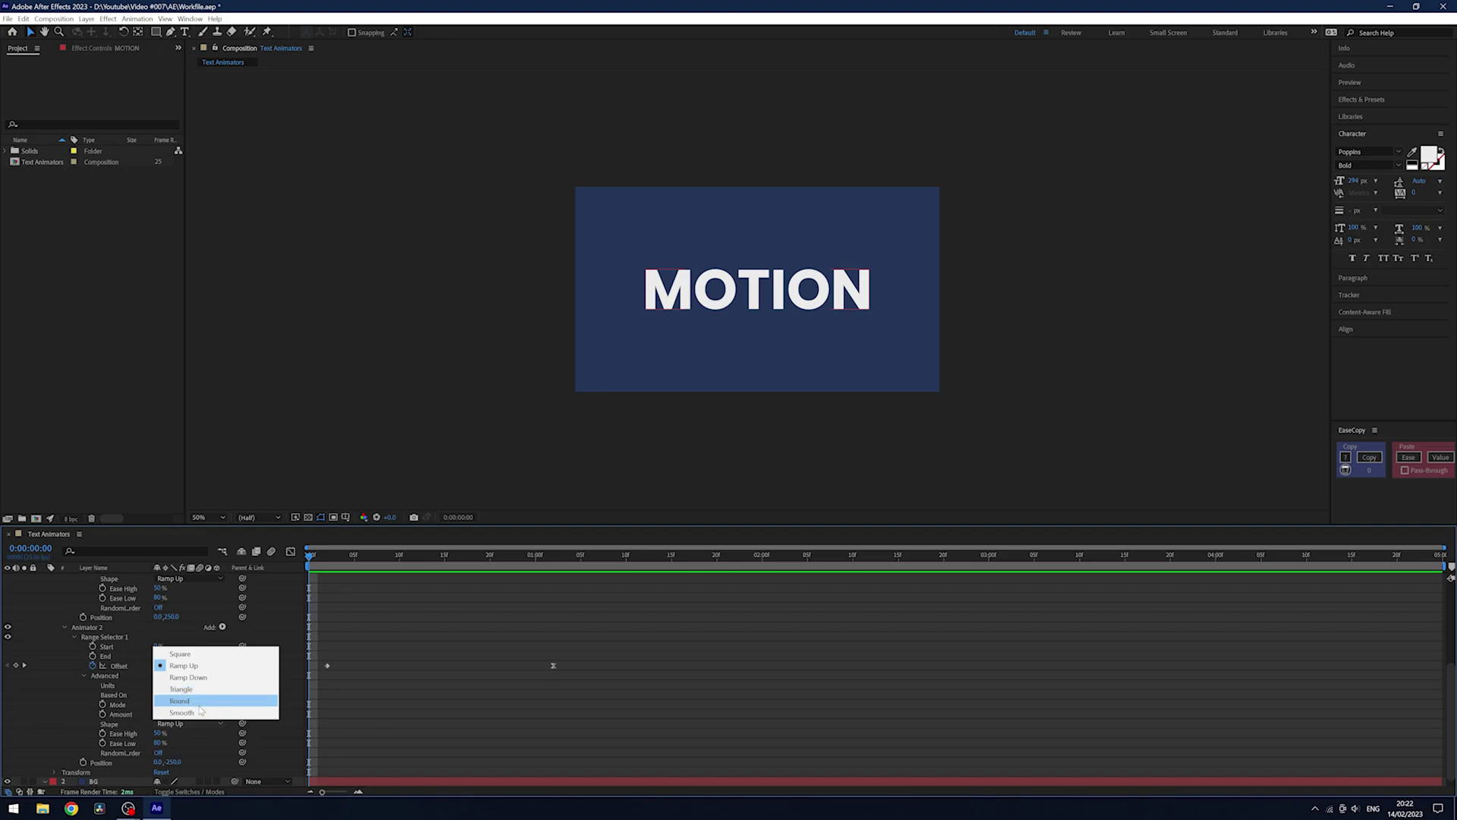
pyautogui.click(190, 712)
pyautogui.scroll(3, 365, 645)
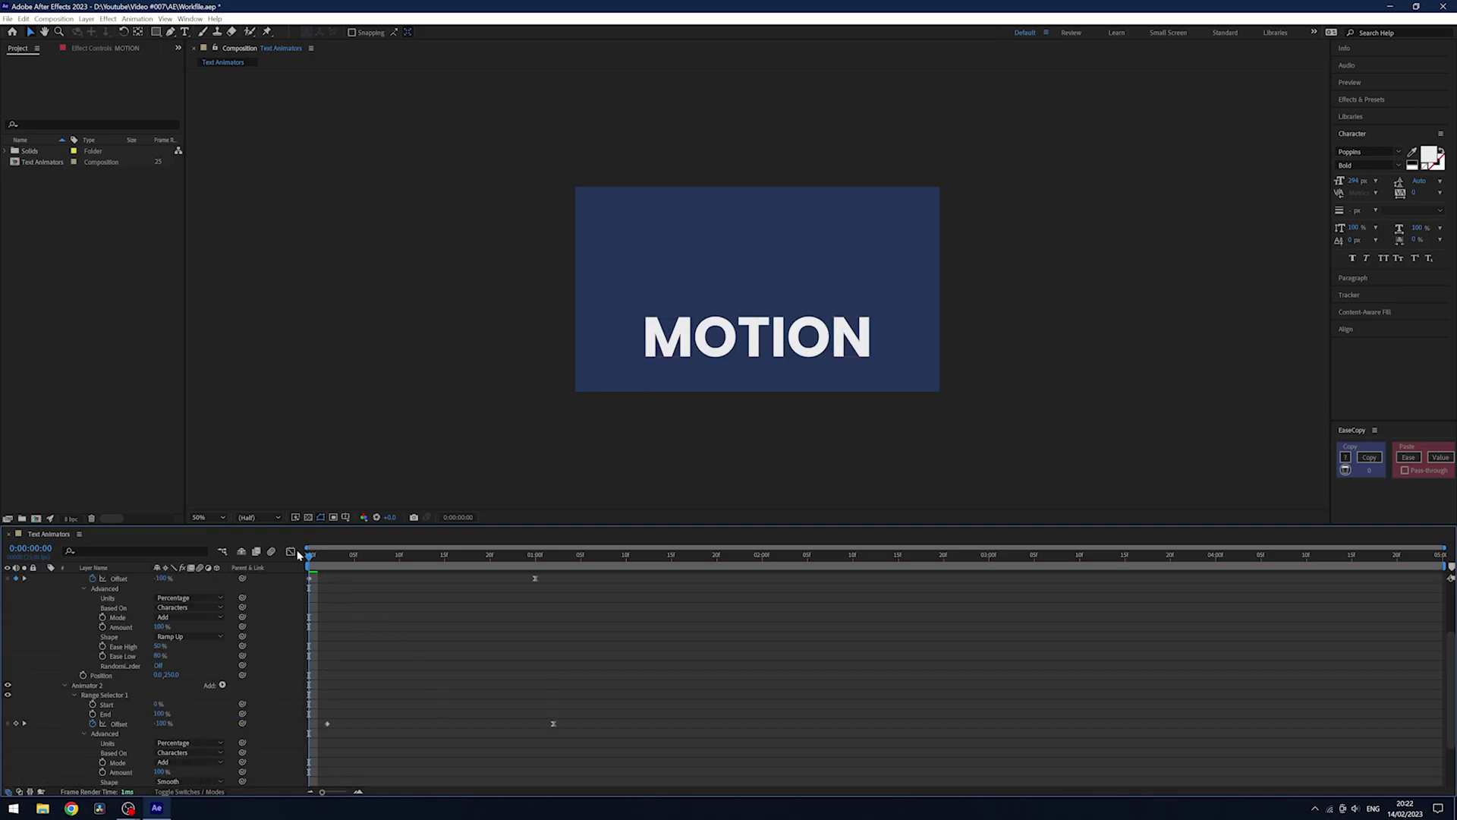
pyautogui.moveTo(306, 554); pyautogui.dragTo(564, 567)
pyautogui.press('space')
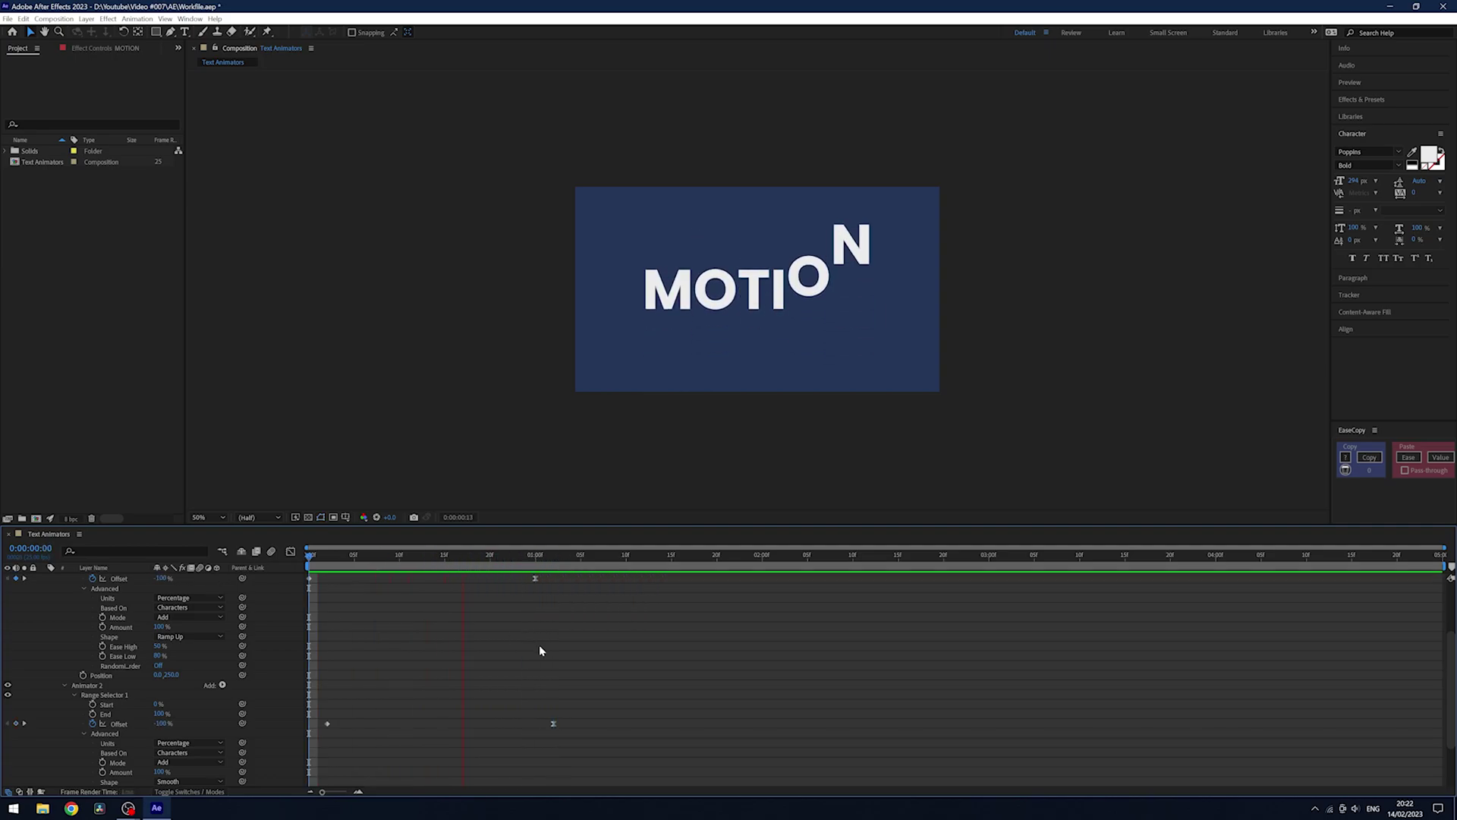
pyautogui.press('space')
pyautogui.scroll(-3, 189, 683)
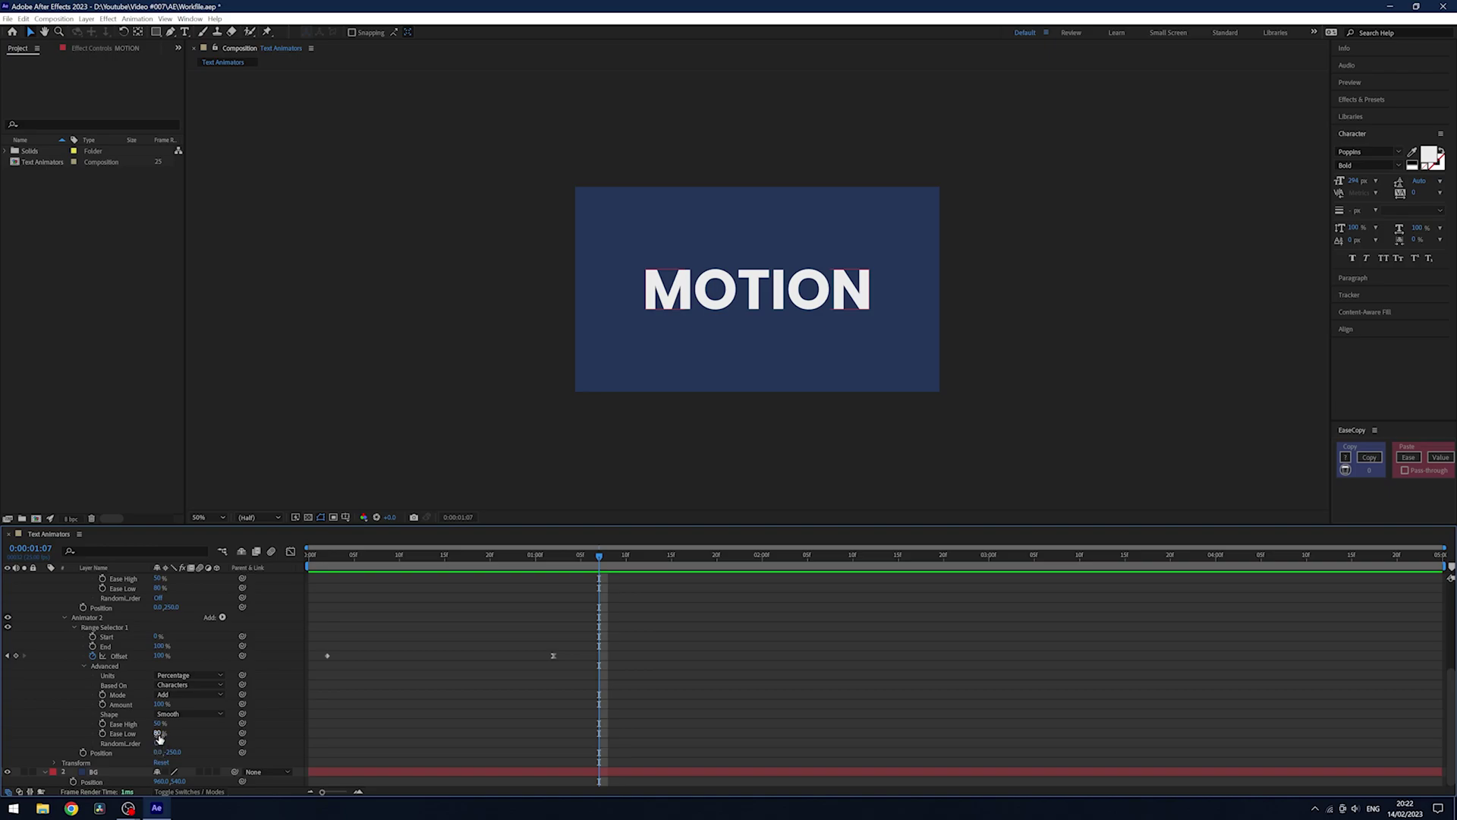
pyautogui.click(161, 733)
pyautogui.write('50')
pyautogui.press('Return')
pyautogui.click(159, 724)
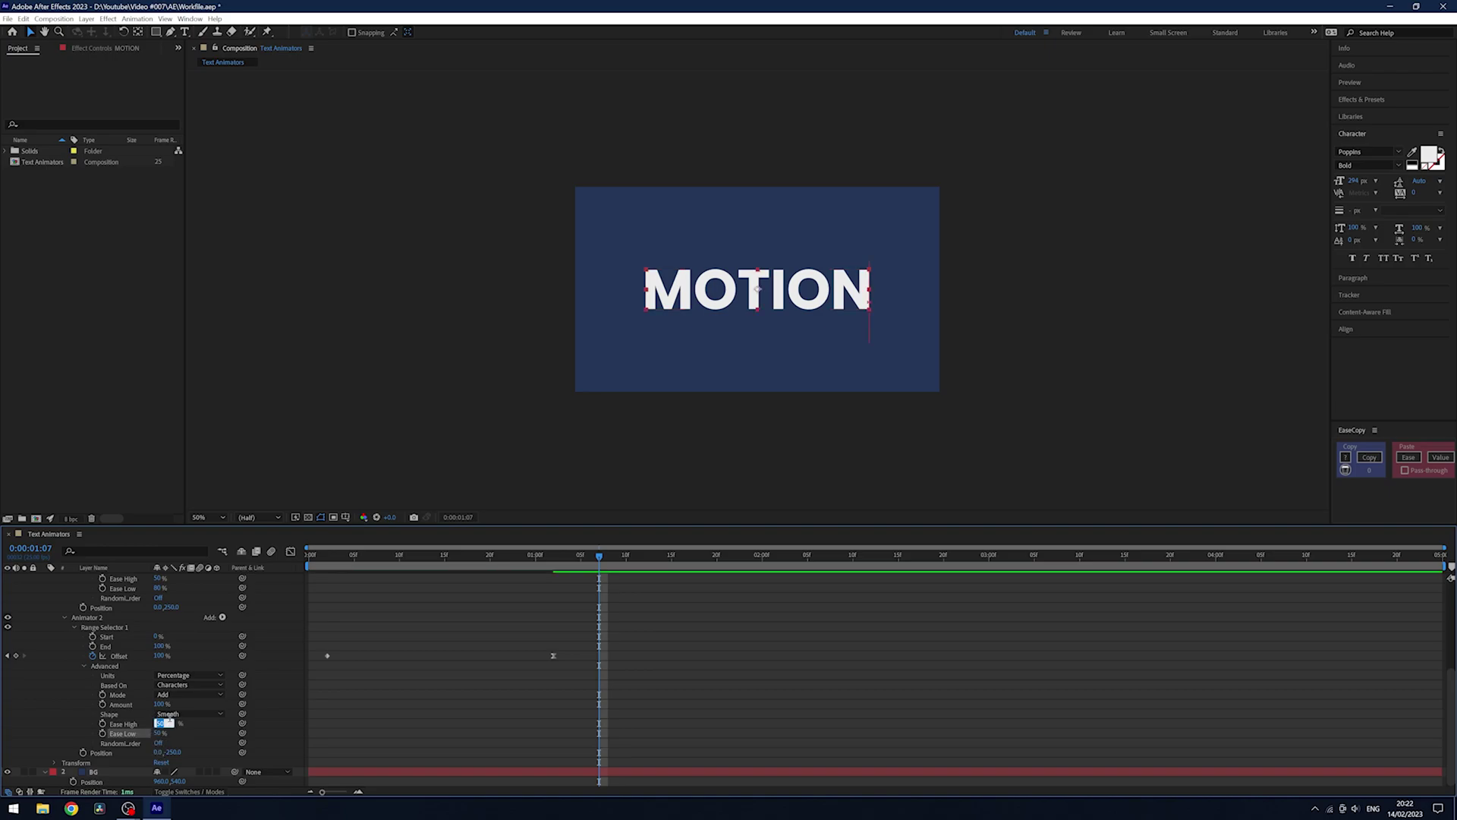
pyautogui.press('Tab')
pyautogui.write('0')
pyautogui.press('Return')
pyautogui.press('Home')
pyautogui.press('space')
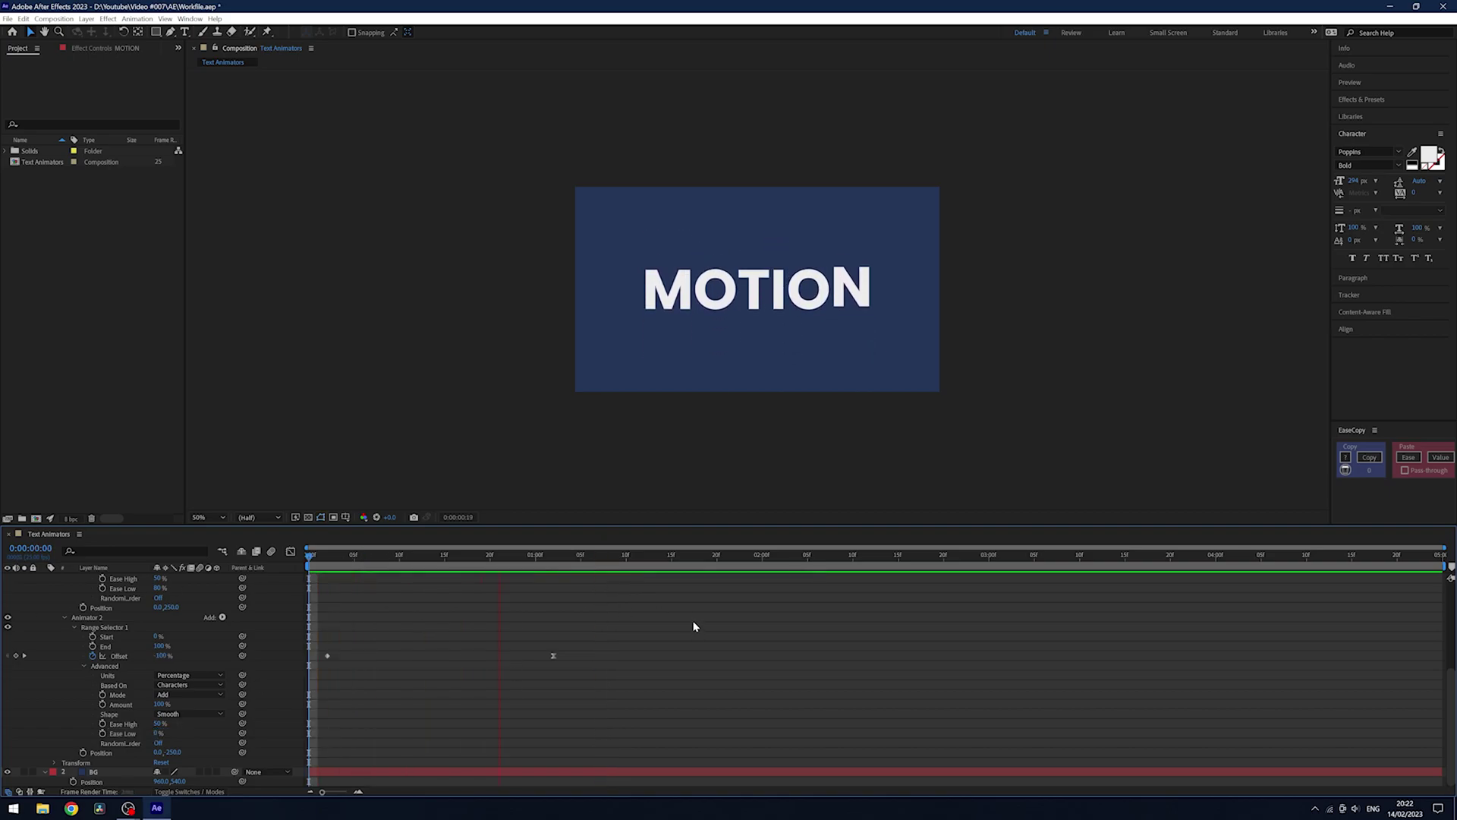
pyautogui.click(157, 589)
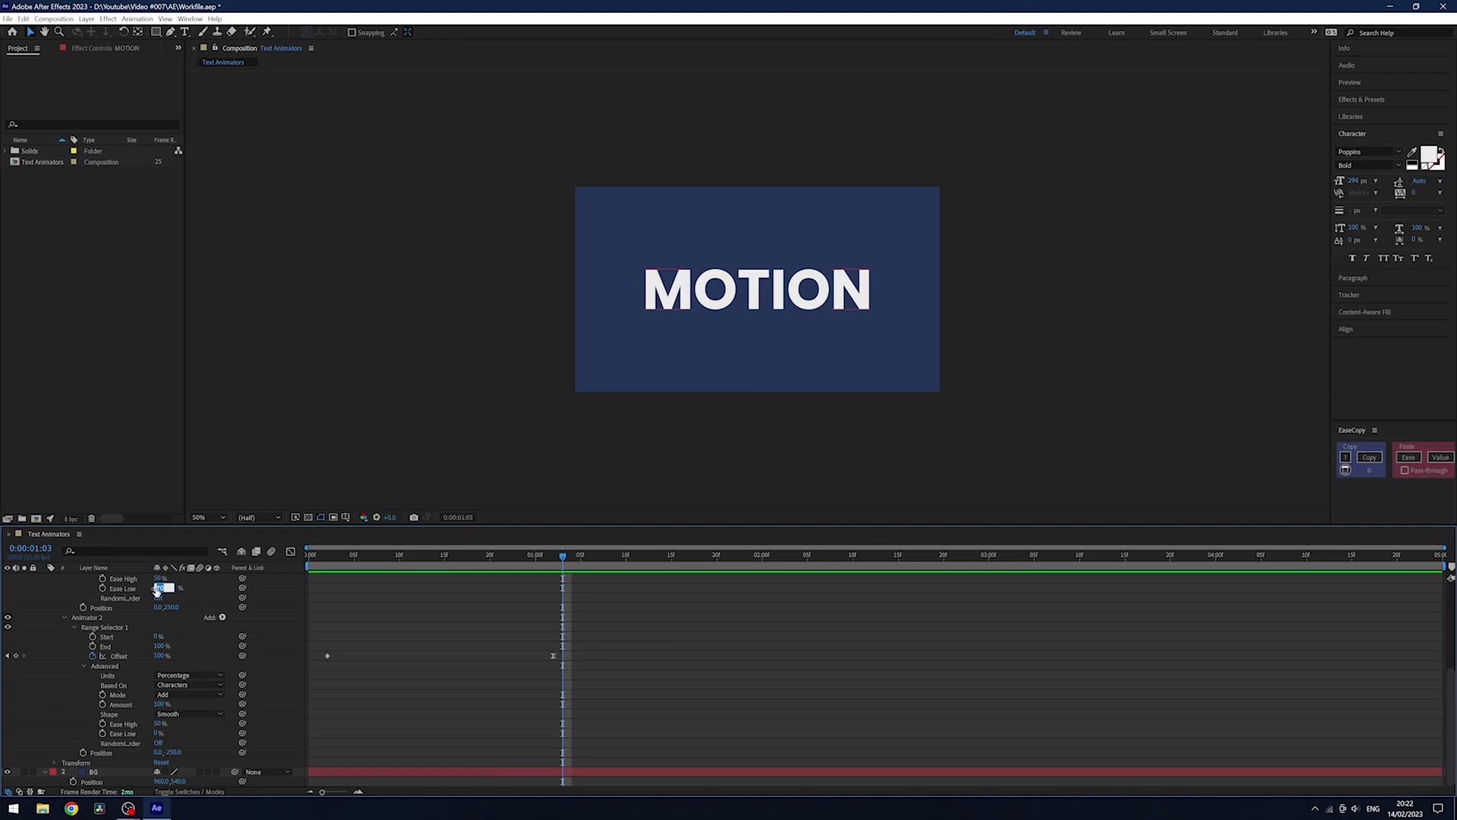
pyautogui.write('50')
pyautogui.press('Return')
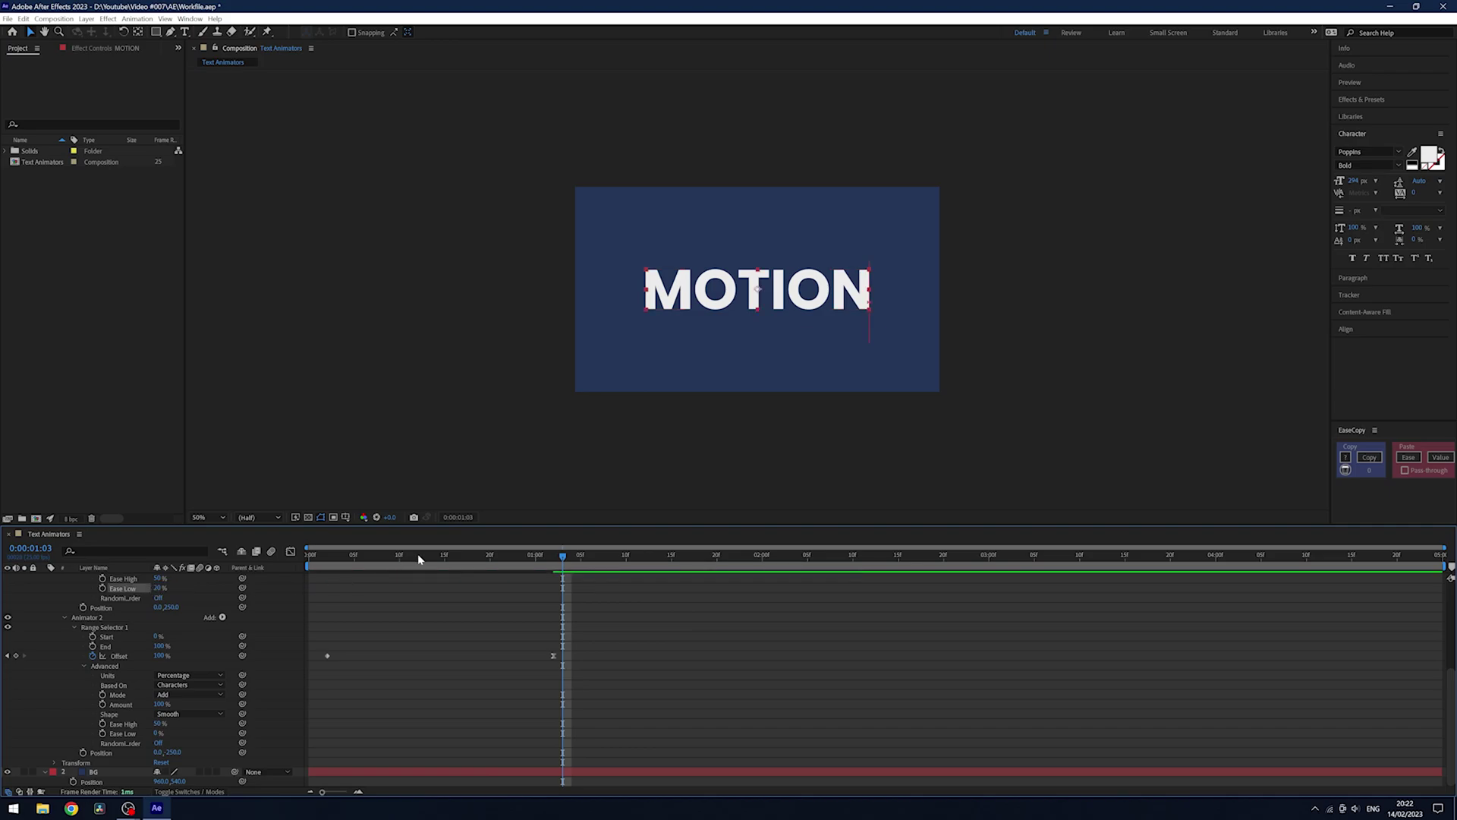
pyautogui.press('space')
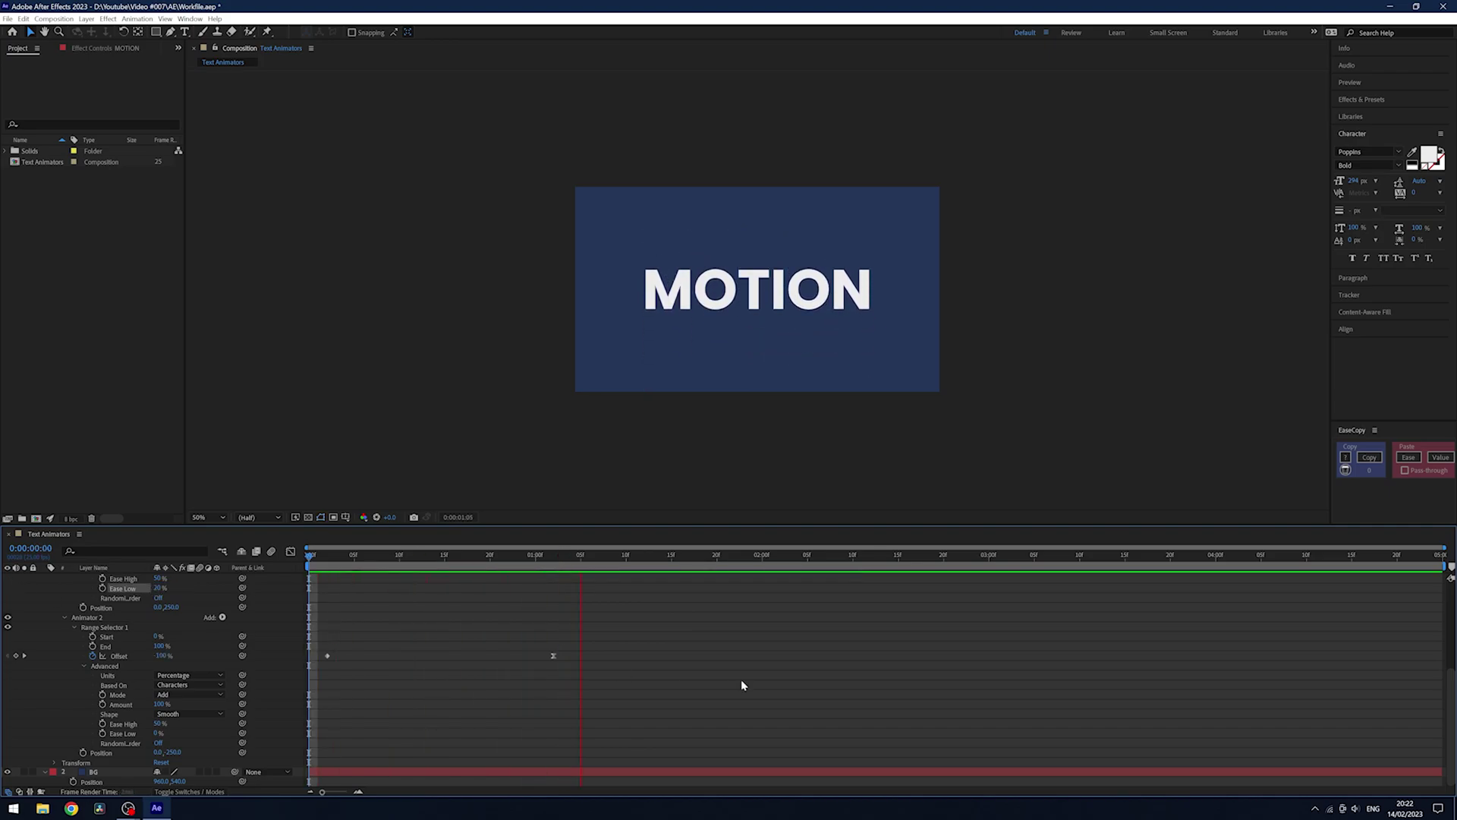
pyautogui.press('space')
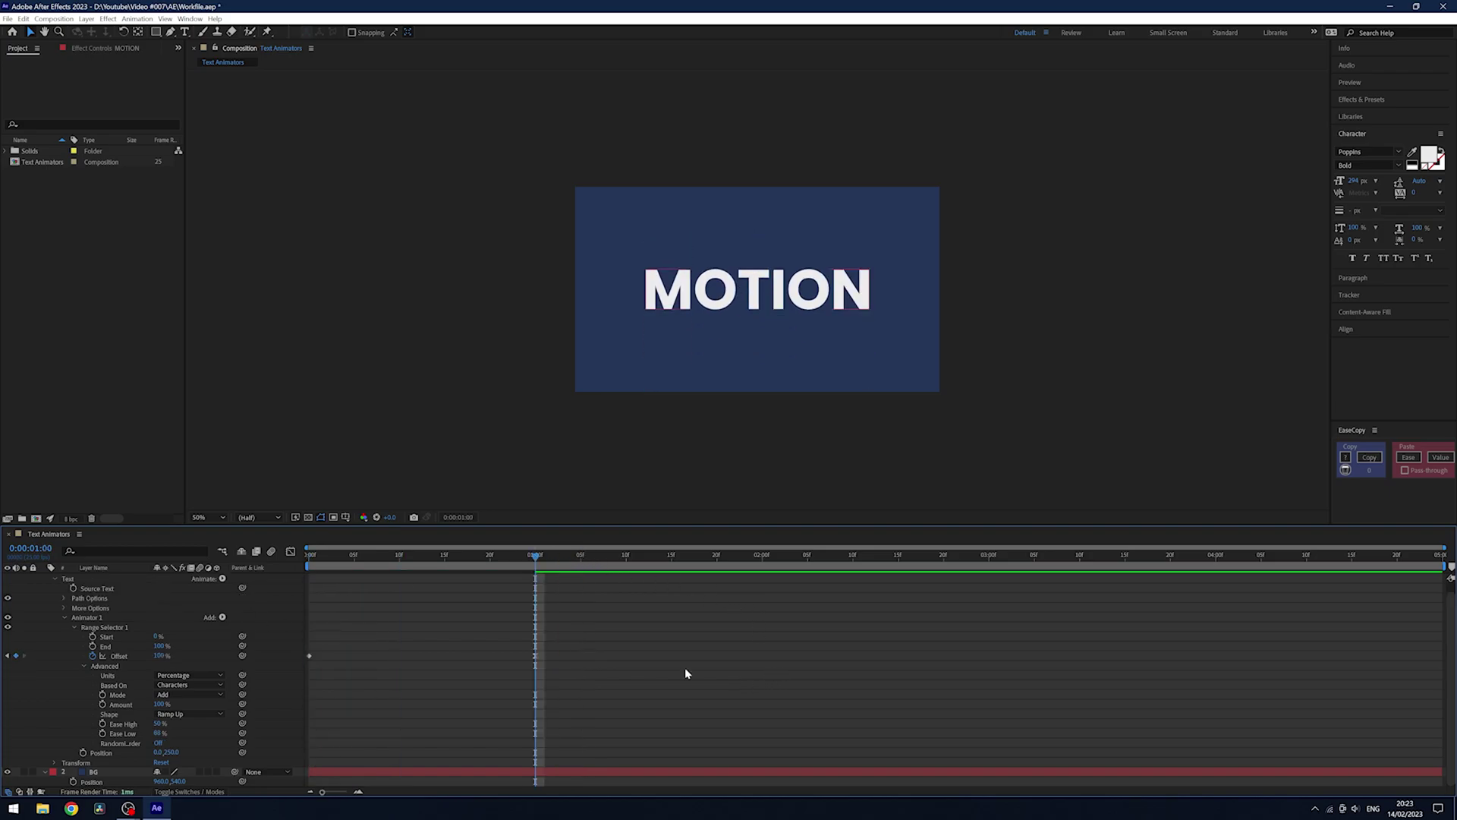
# - Add a Wiggly Selector to Animator 1 and reveal its settings
pyautogui.click(224, 619)
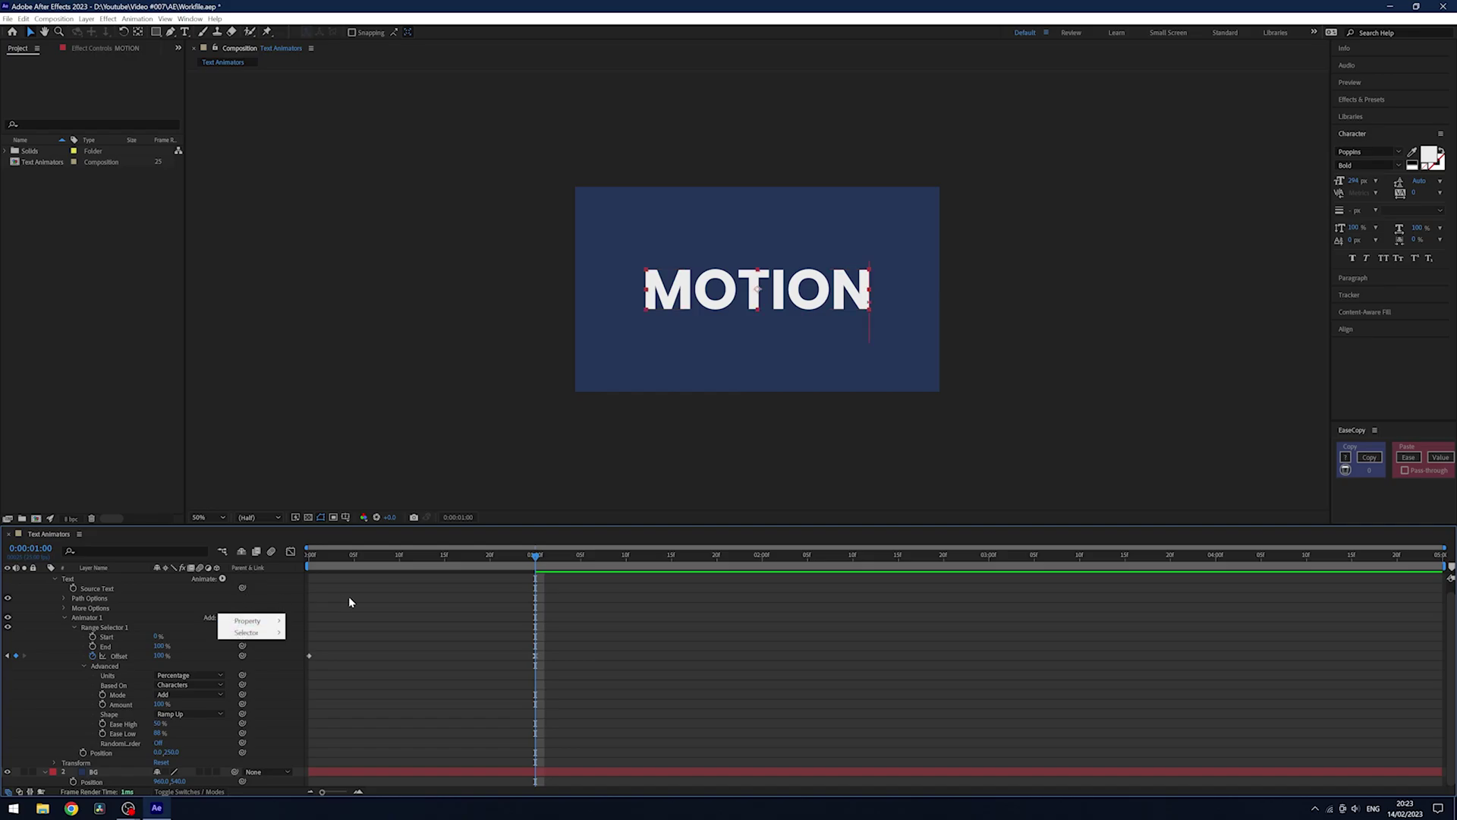
pyautogui.click(370, 601)
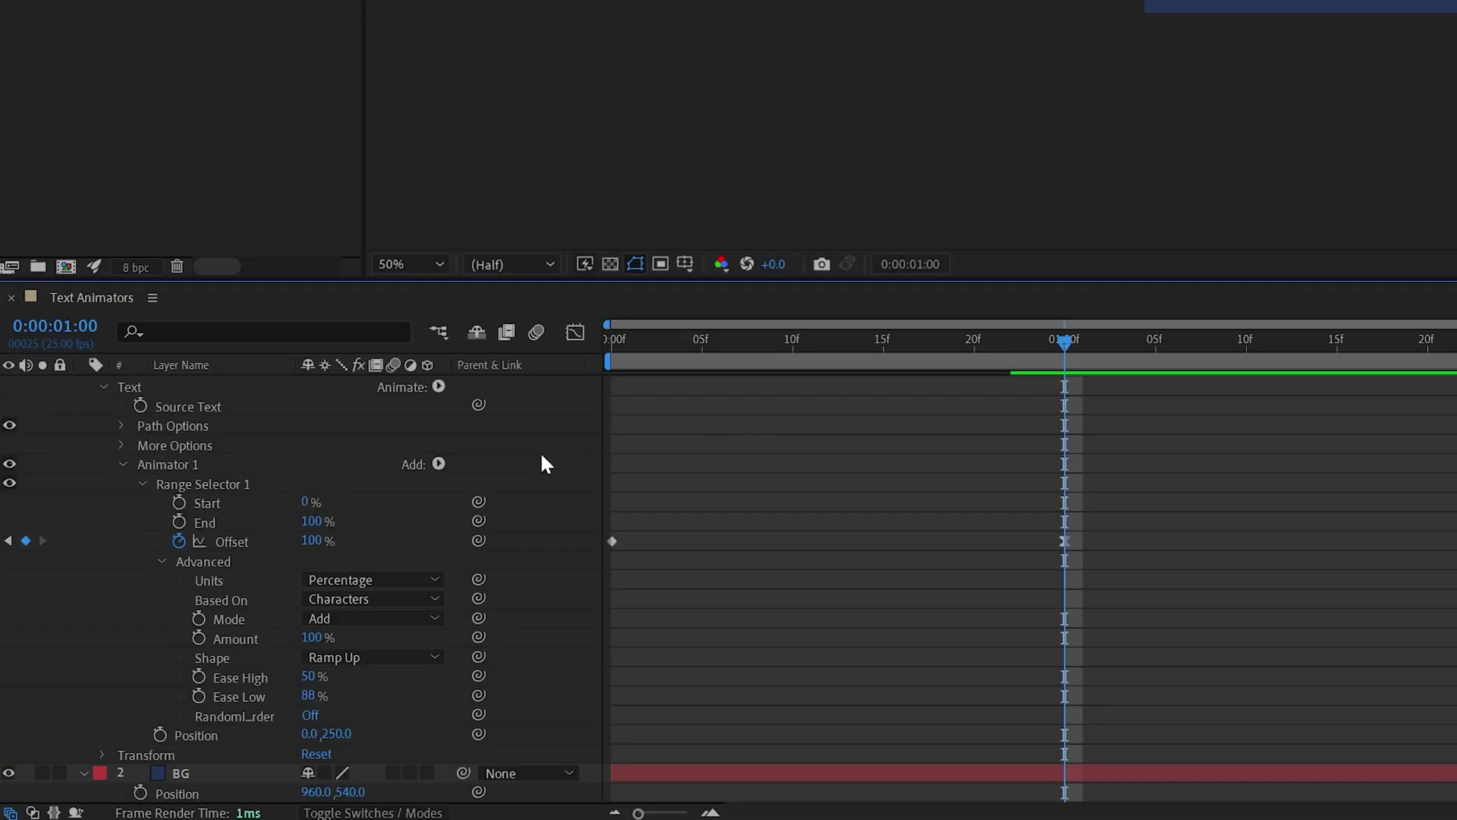
pyautogui.click(439, 465)
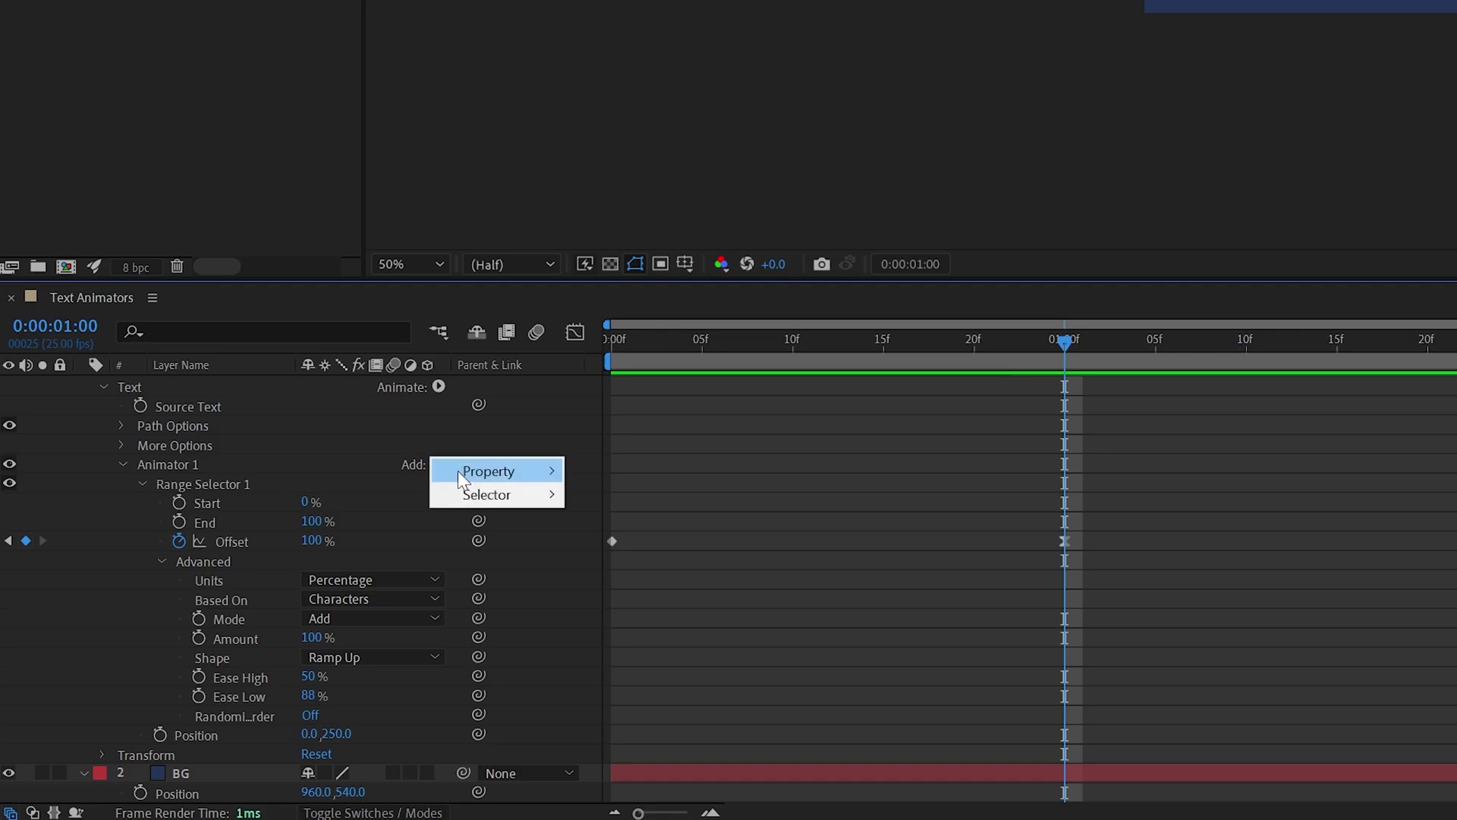
pyautogui.moveTo(501, 502)
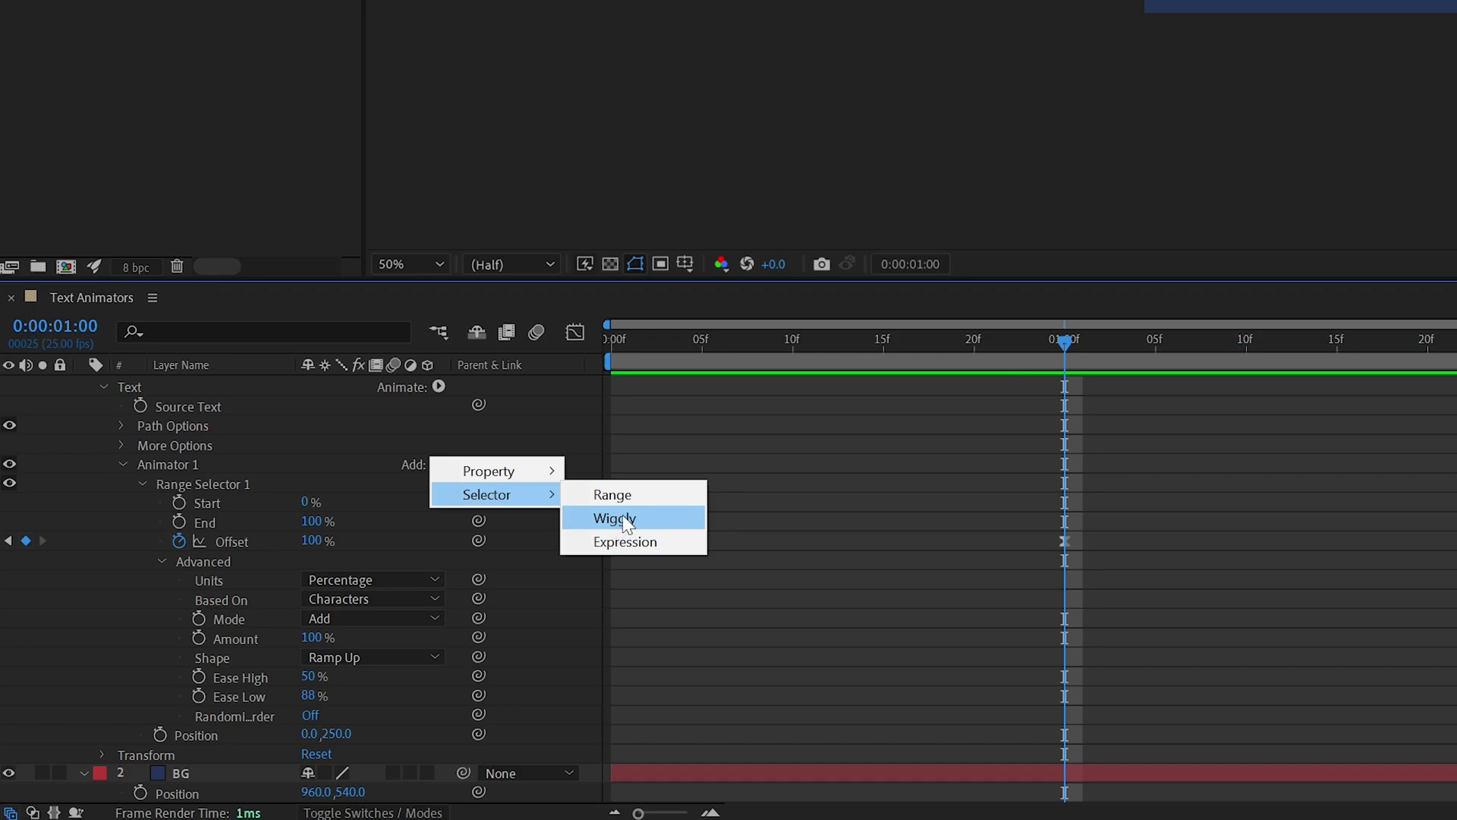
pyautogui.click(624, 519)
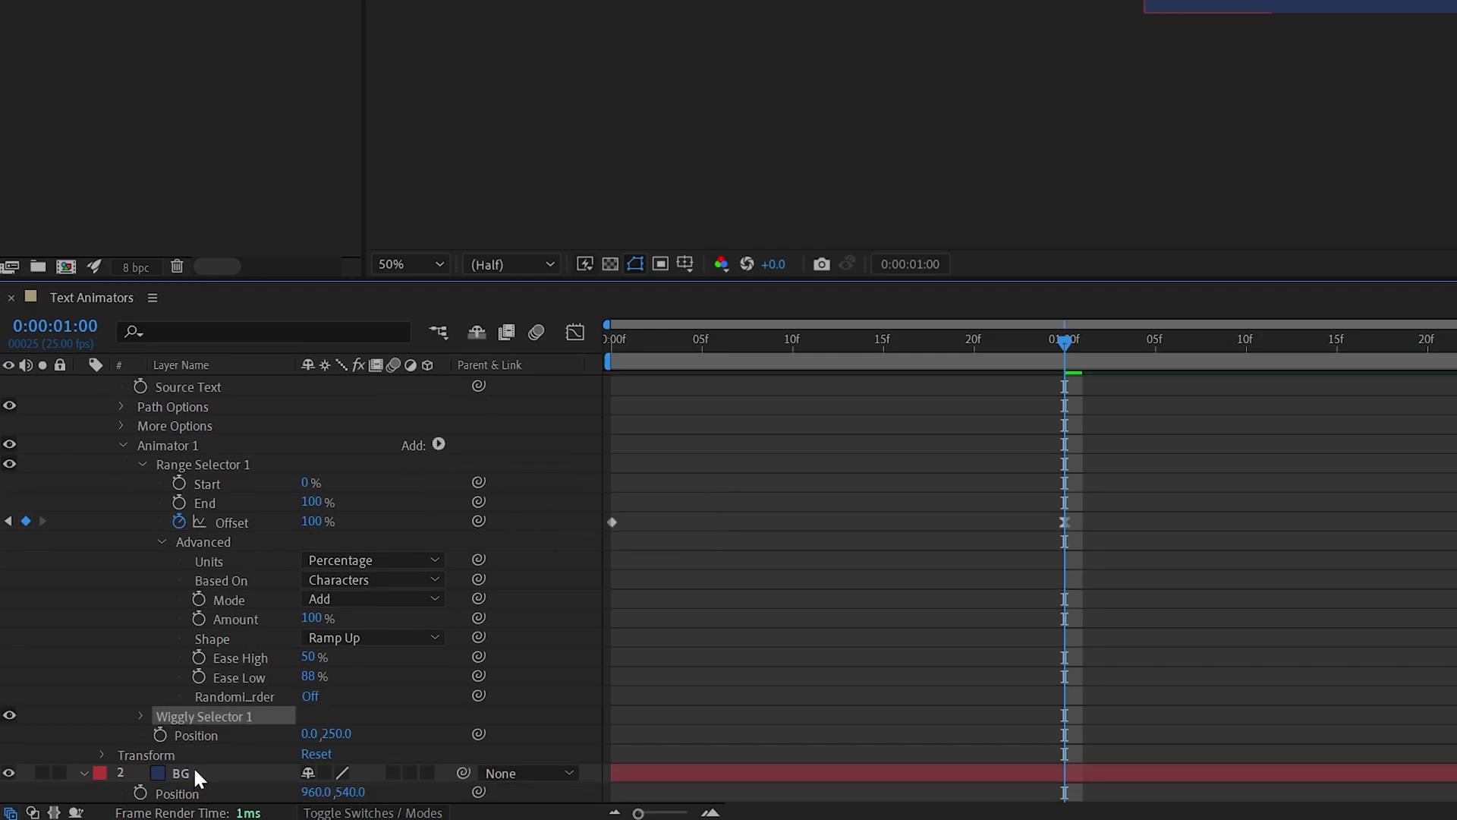
pyautogui.click(141, 714)
pyautogui.scroll(-3, 234, 735)
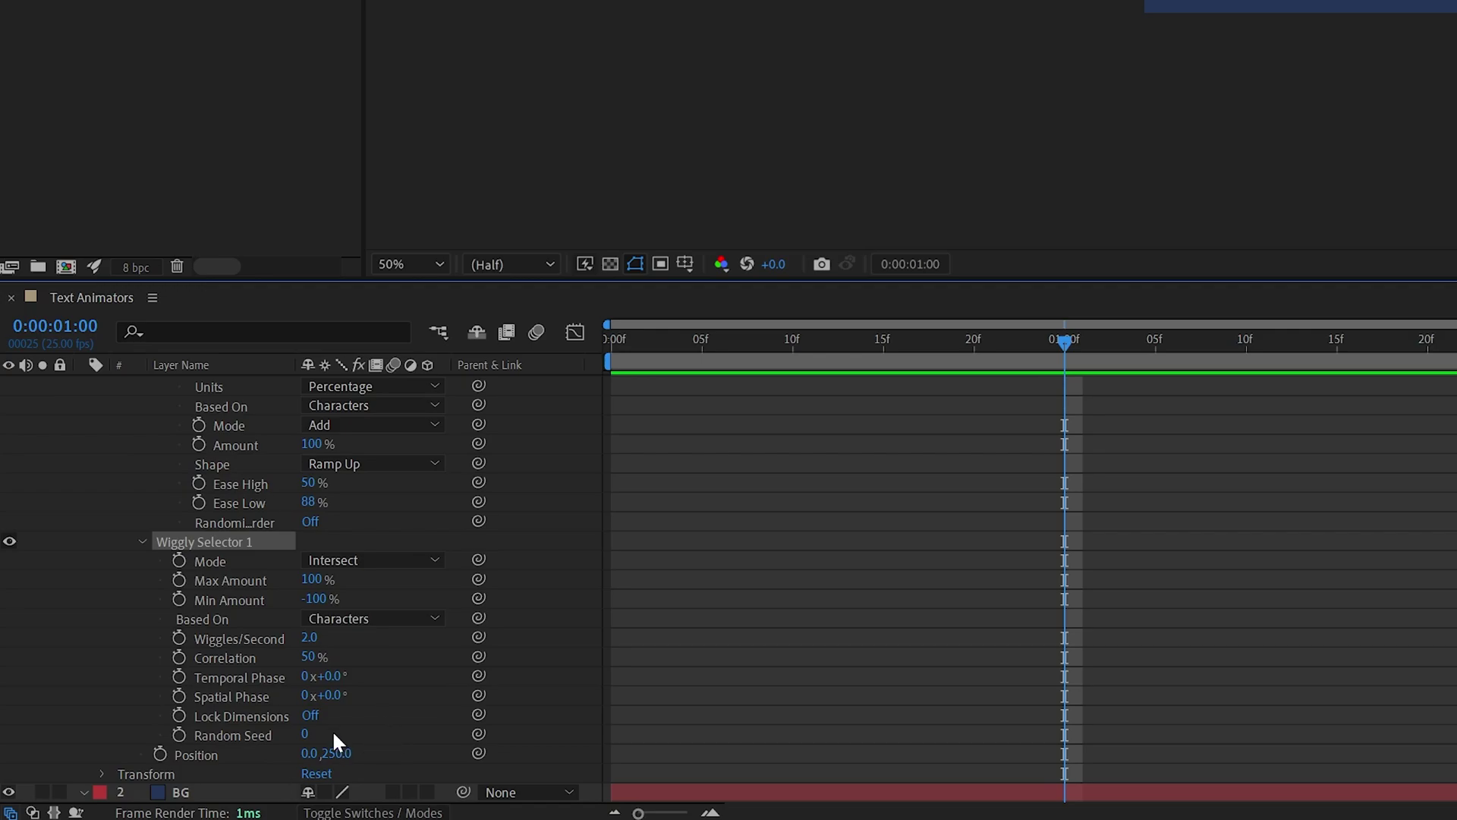
# - Scrub and preview from the first frame to watch the letters jump to random heights
pyautogui.moveTo(1071, 338); pyautogui.dragTo(955, 377)
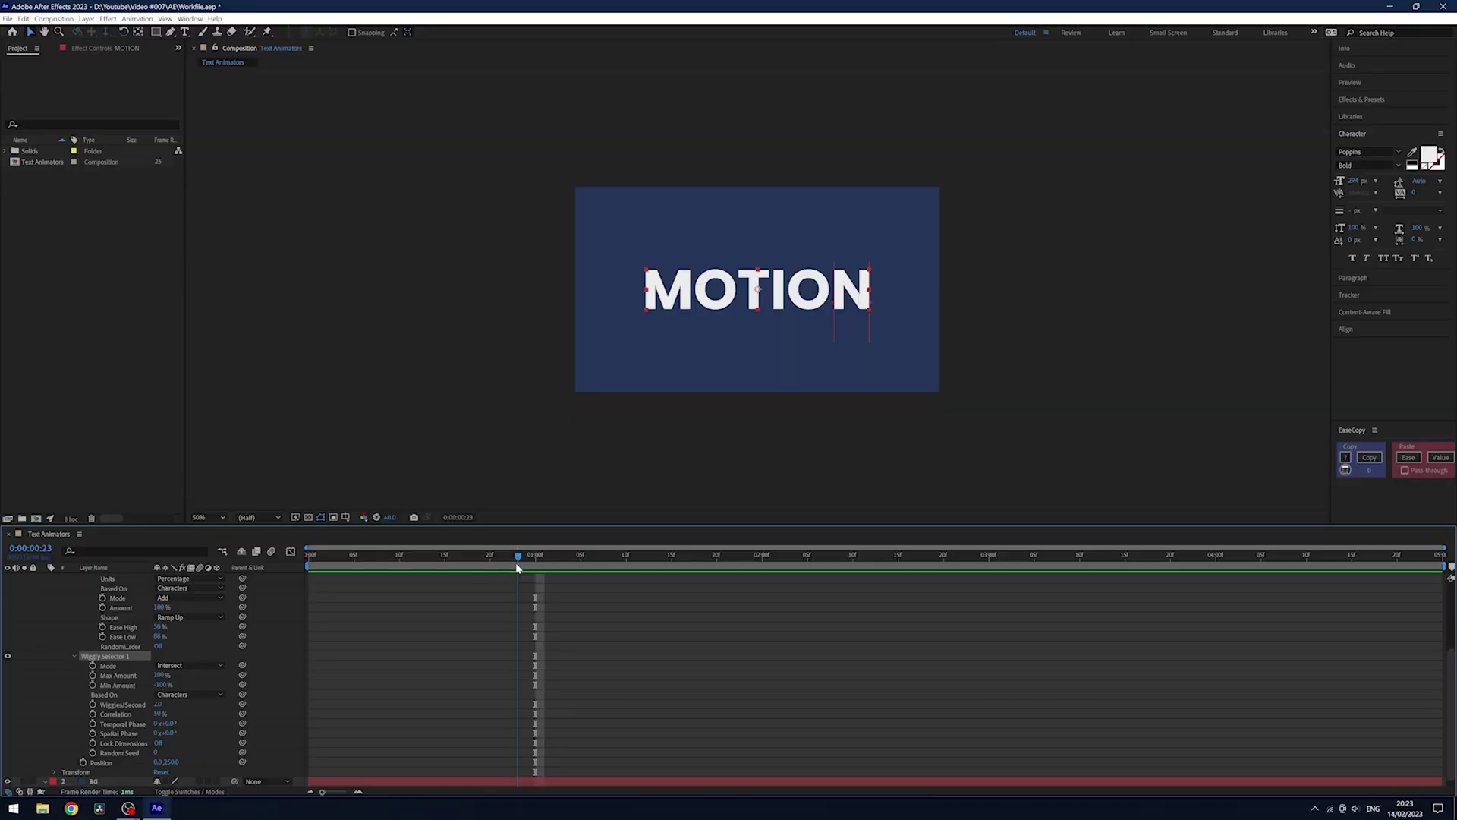
pyautogui.moveTo(481, 575); pyautogui.dragTo(442, 580)
pyautogui.press('Home')
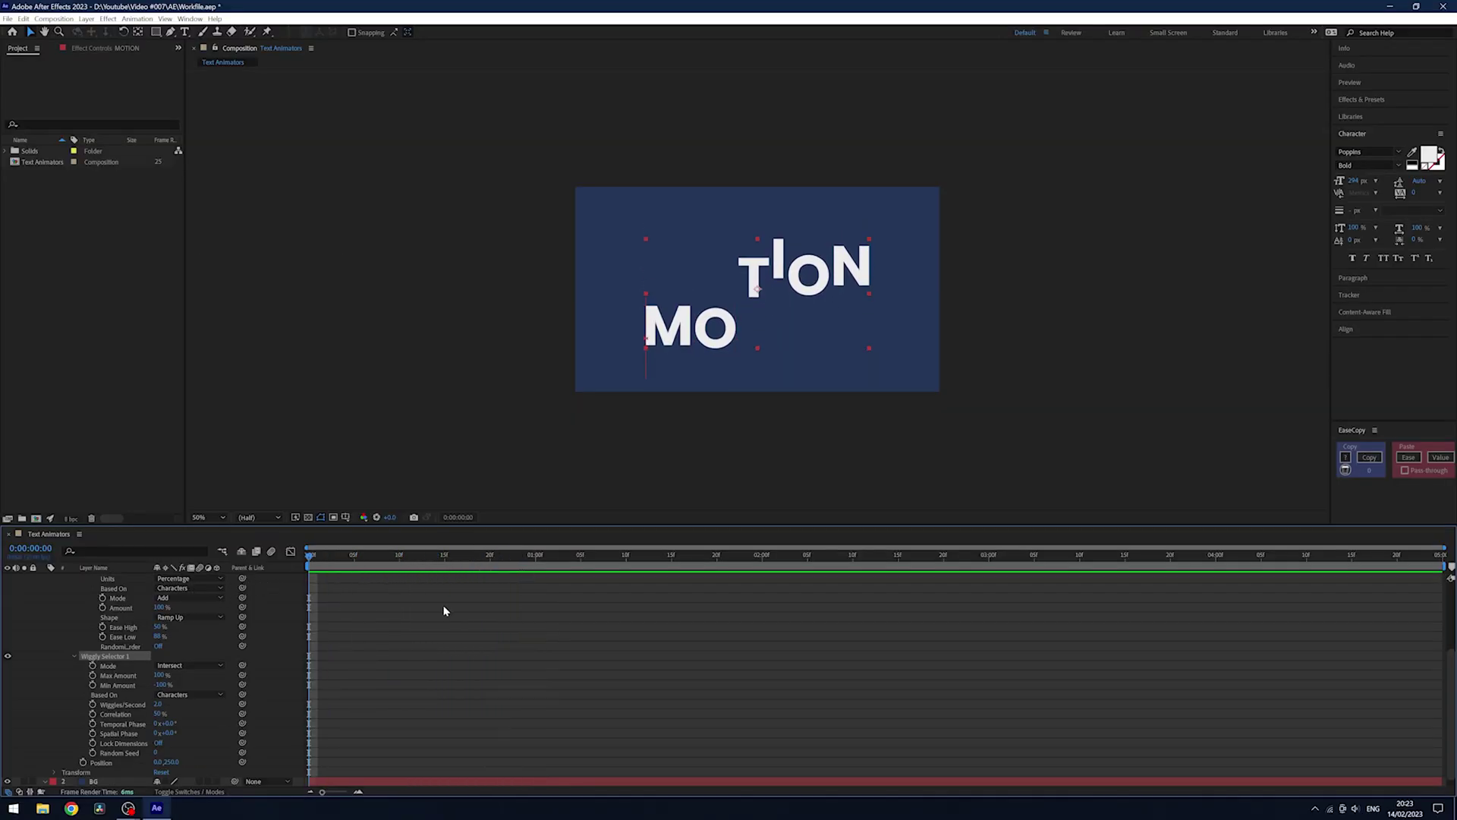
pyautogui.press('space')
pyautogui.press('space')
pyautogui.press('space')
pyautogui.press('space')
pyautogui.scroll(5, 531, 608)
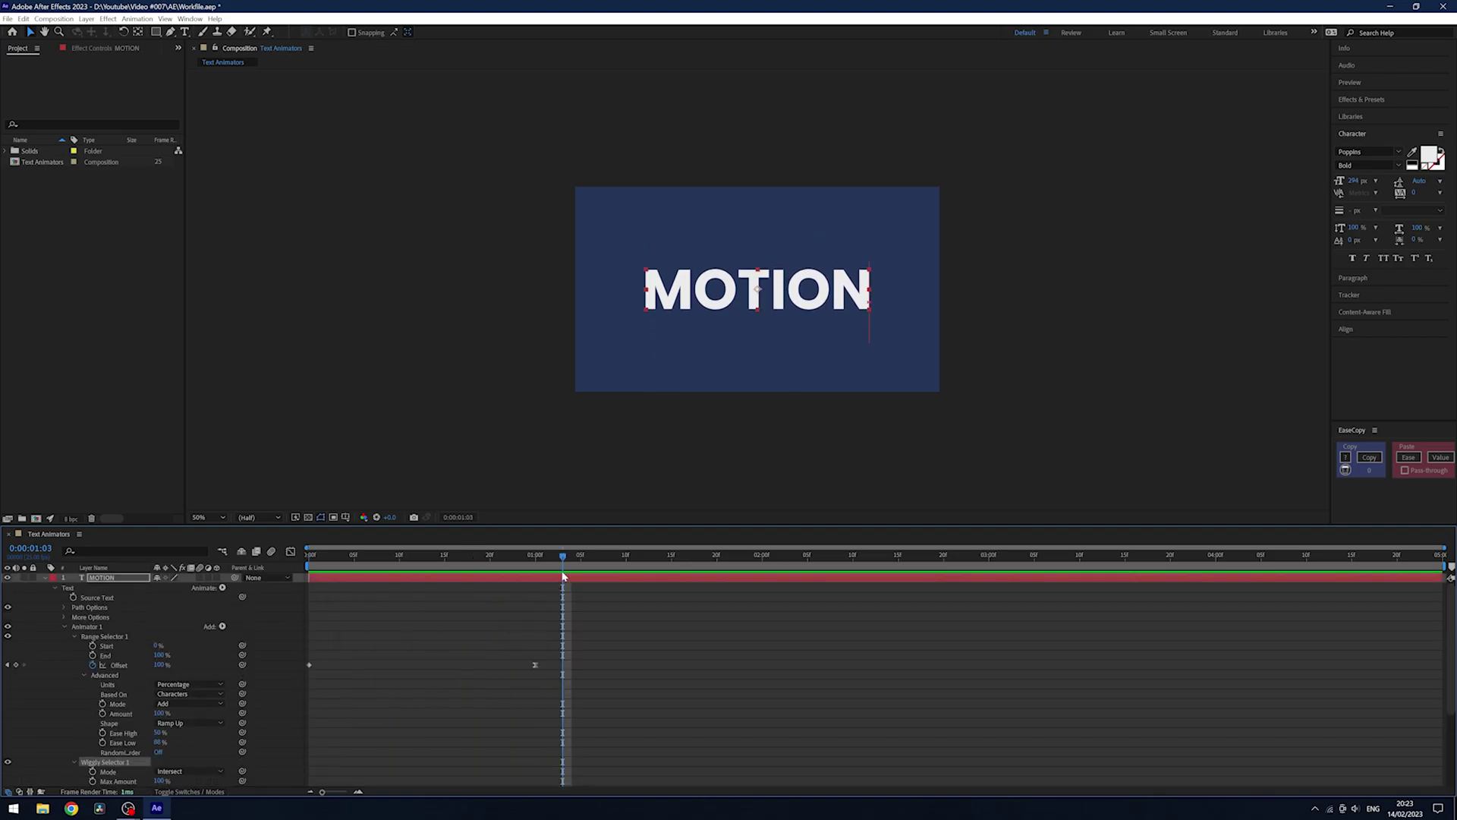
pyautogui.moveTo(563, 577); pyautogui.dragTo(299, 626)
pyautogui.press('space')
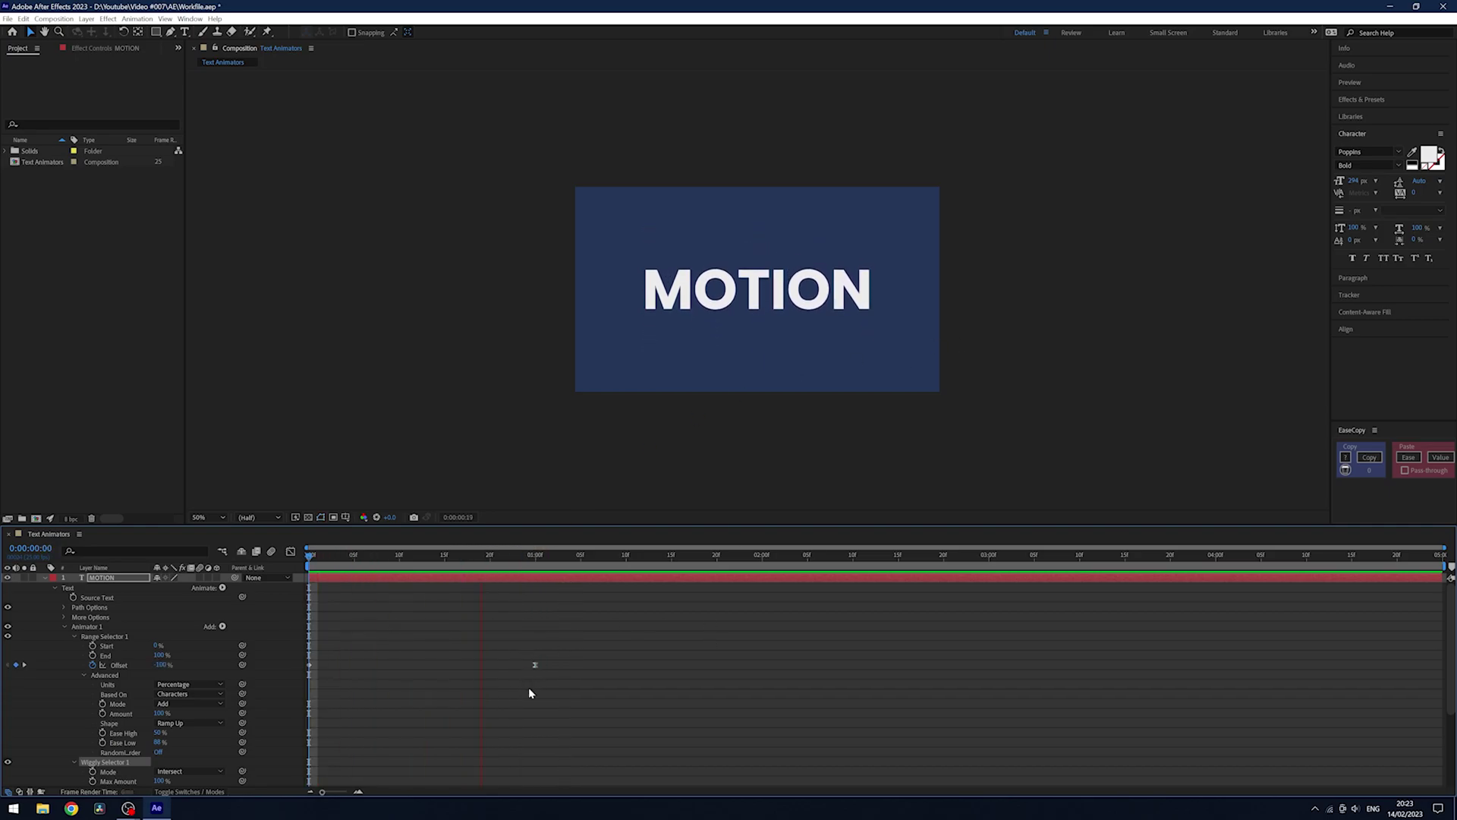
pyautogui.press('space')
pyautogui.press('Home')
pyautogui.scroll(-4, 352, 709)
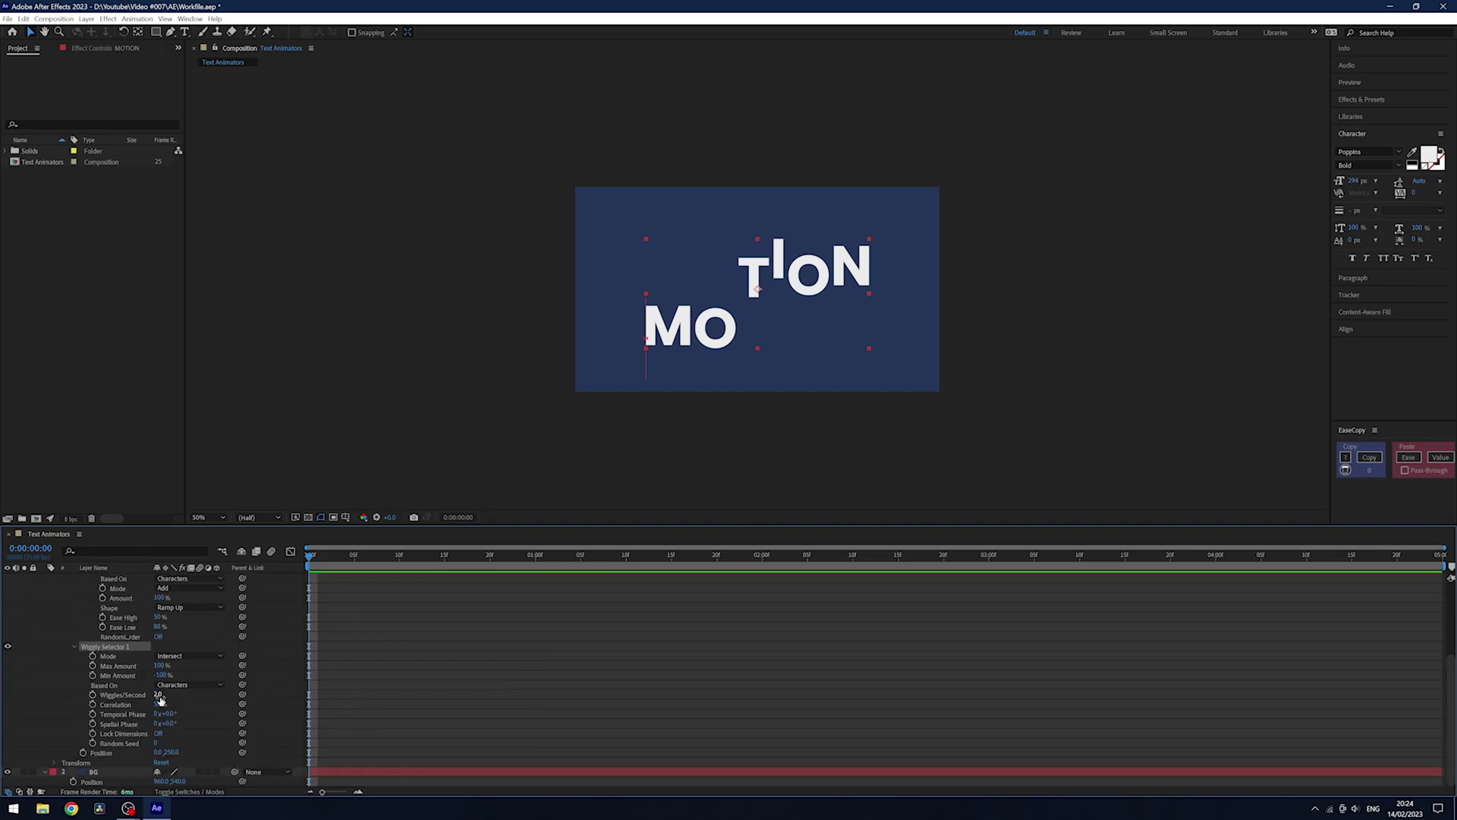
pyautogui.click(158, 695)
# - Set Wiggles/Second to 50 and preview the fast jitter
pyautogui.write('50')
pyautogui.press('Return')
pyautogui.press('space')
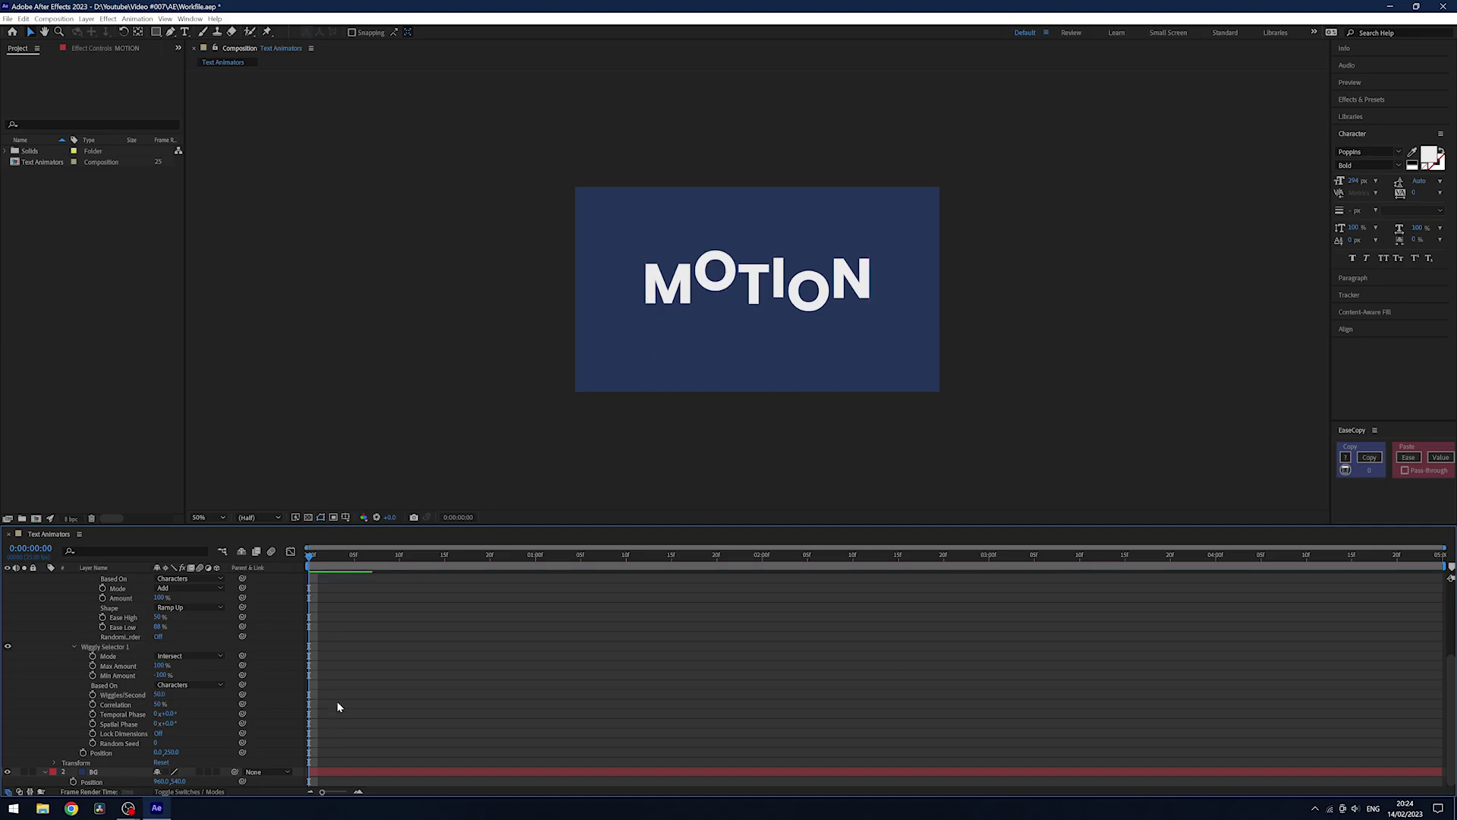
pyautogui.press('space')
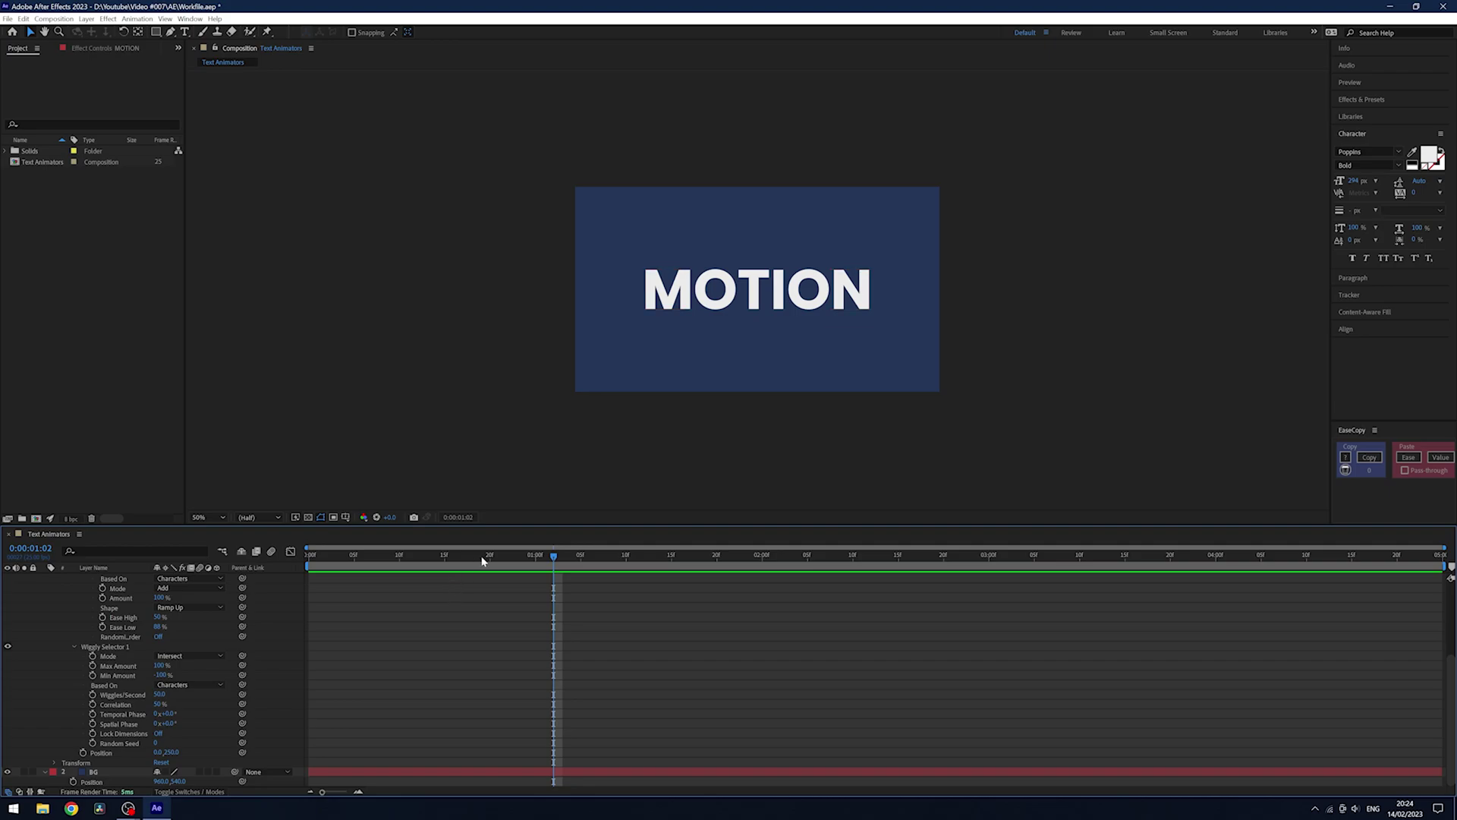
pyautogui.press('space')
pyautogui.press('space')
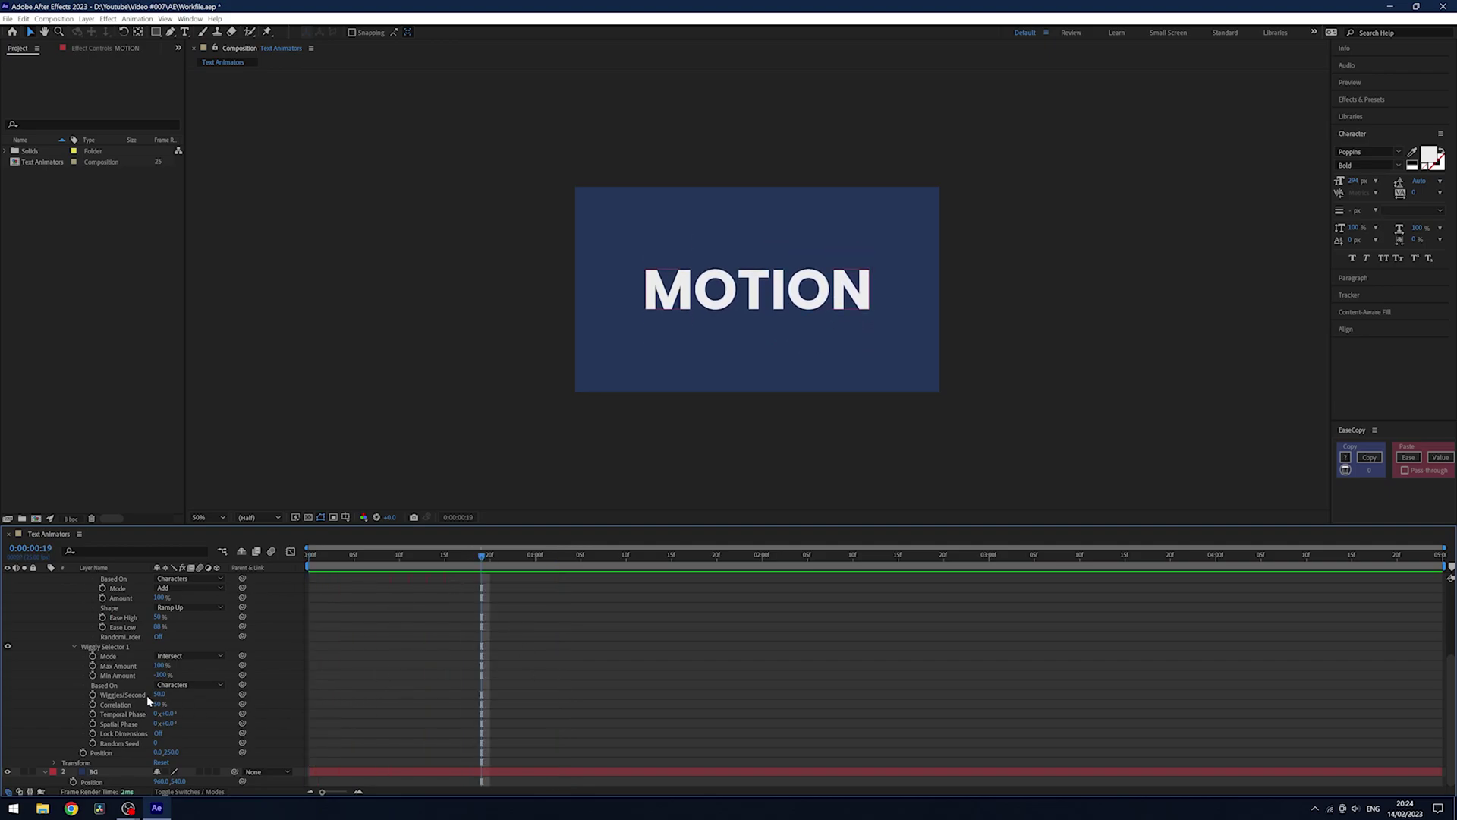
# - Set Wiggles/Second to 0, preview, and shift Temporal Phase to about -119°
pyautogui.click(161, 694)
pyautogui.write('0')
pyautogui.press('Return')
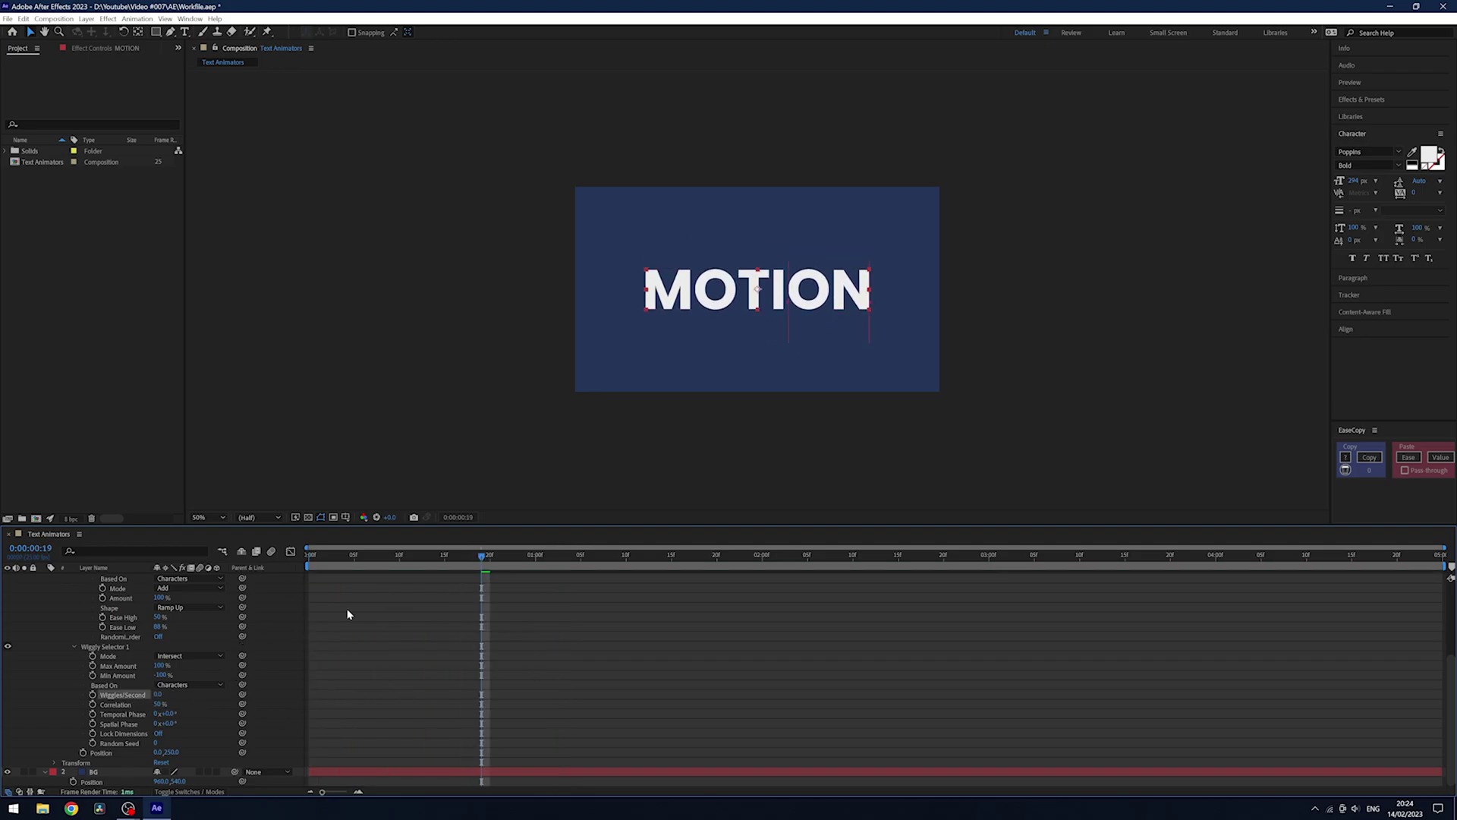
pyautogui.press('space')
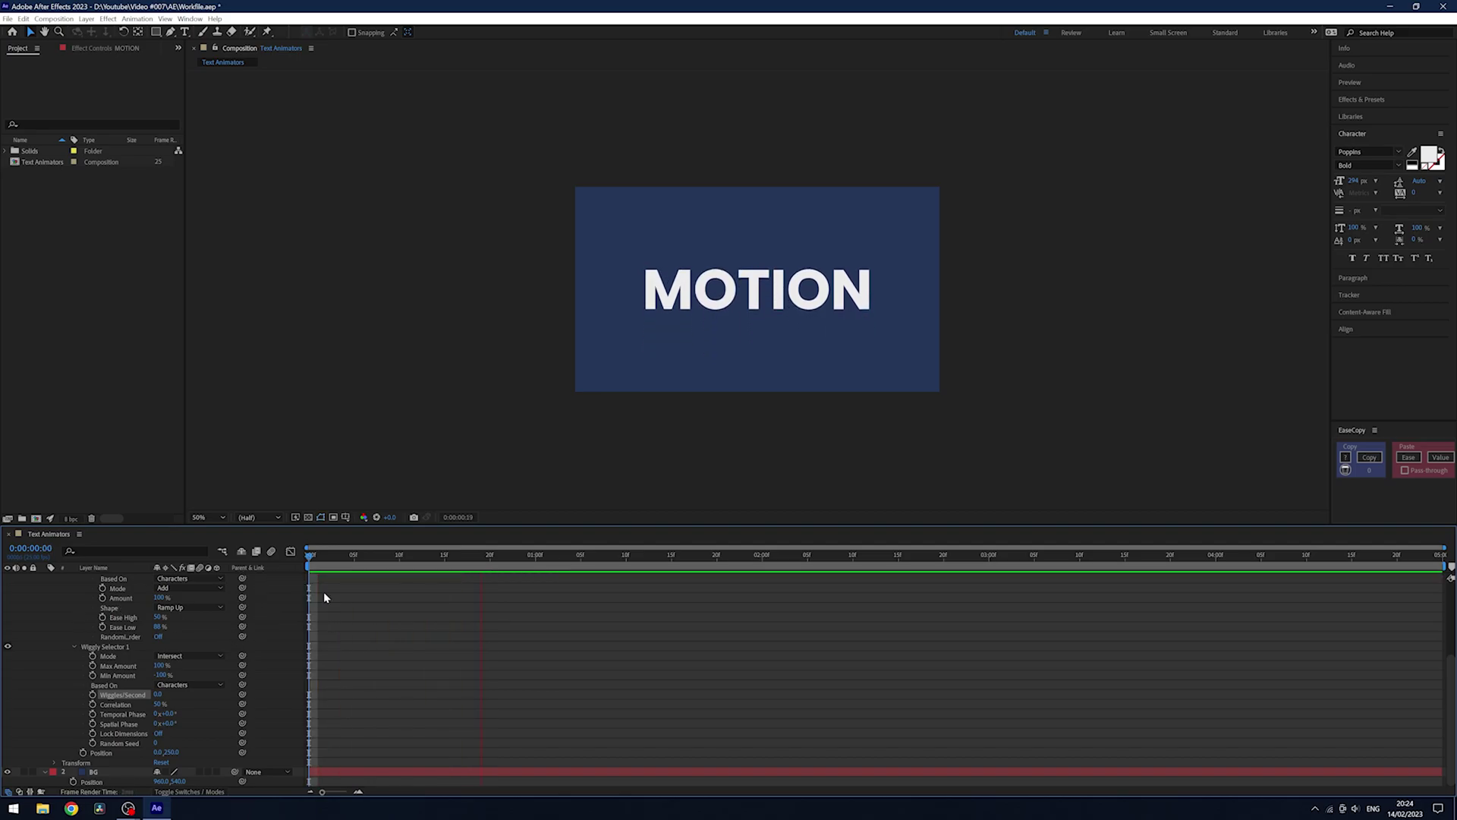
pyautogui.press('space')
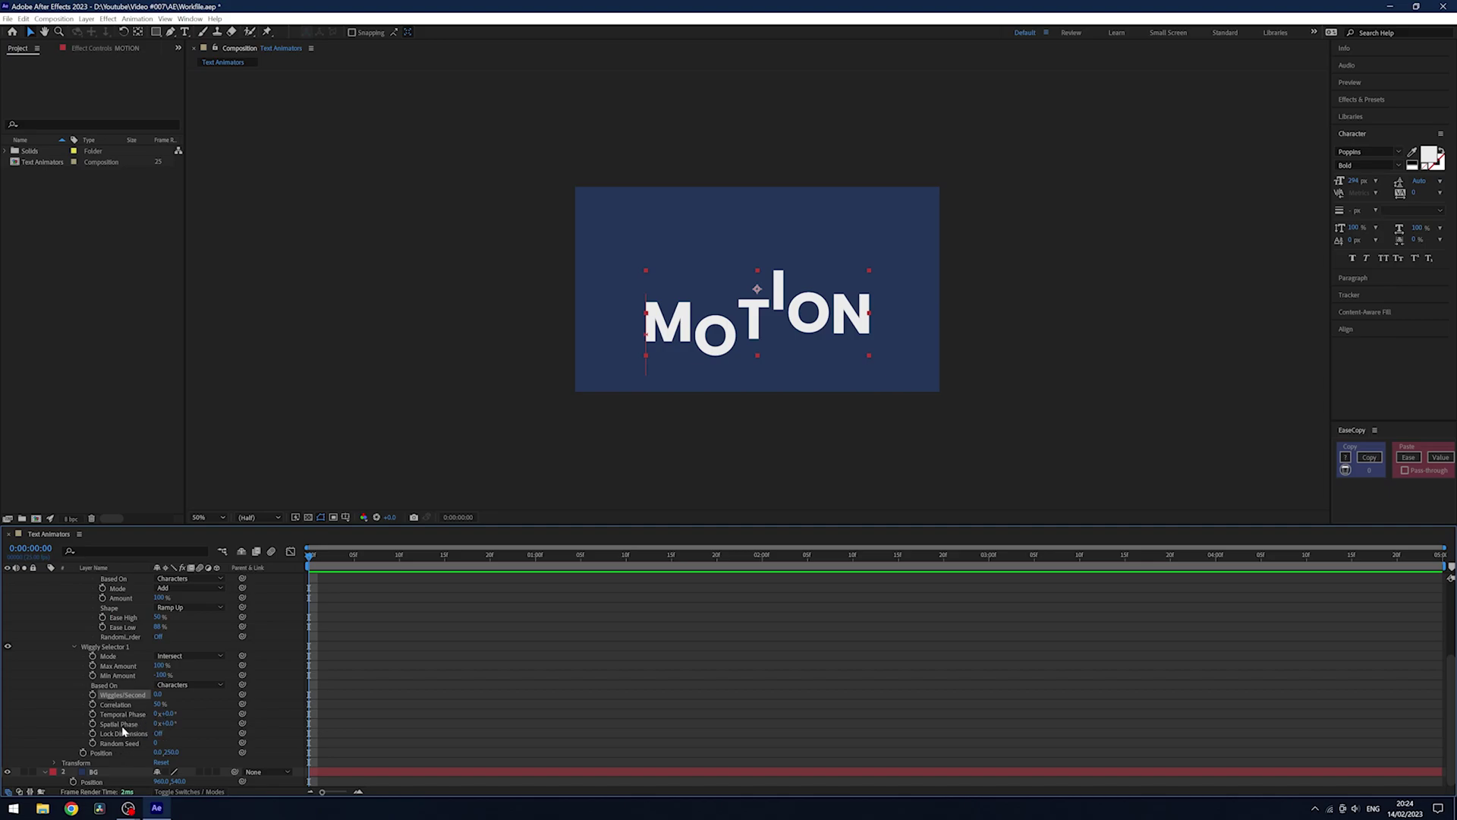
pyautogui.moveTo(170, 718); pyautogui.dragTo(403, 733)
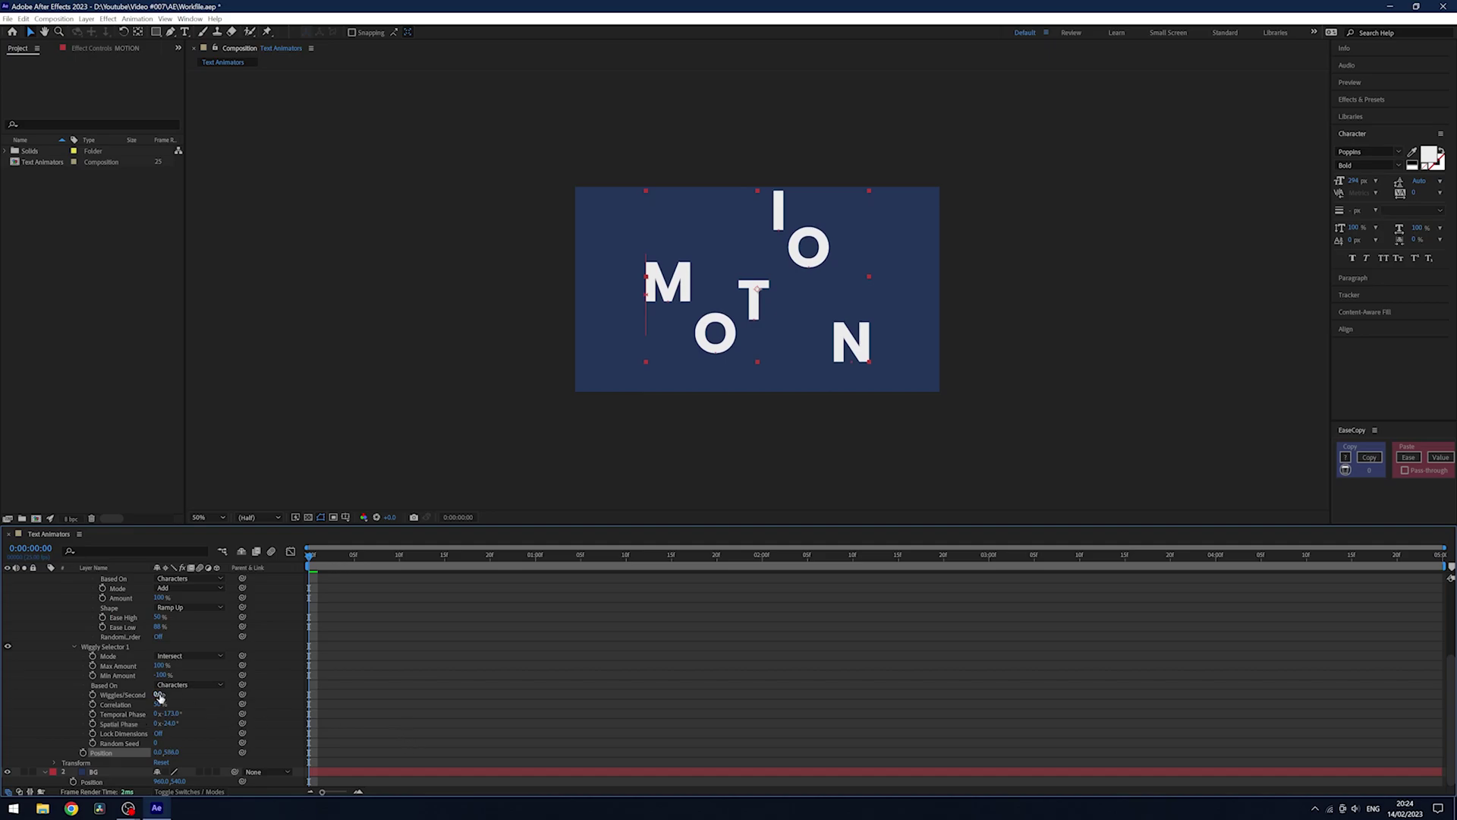
# - Push Temporal Phase to about -200° and preview the new scatter
pyautogui.moveTo(180, 715)
pyautogui.mouseDown()
pyautogui.moveTo(167, 719)
pyautogui.moveTo(187, 723)
pyautogui.mouseUp()
pyautogui.press('space')
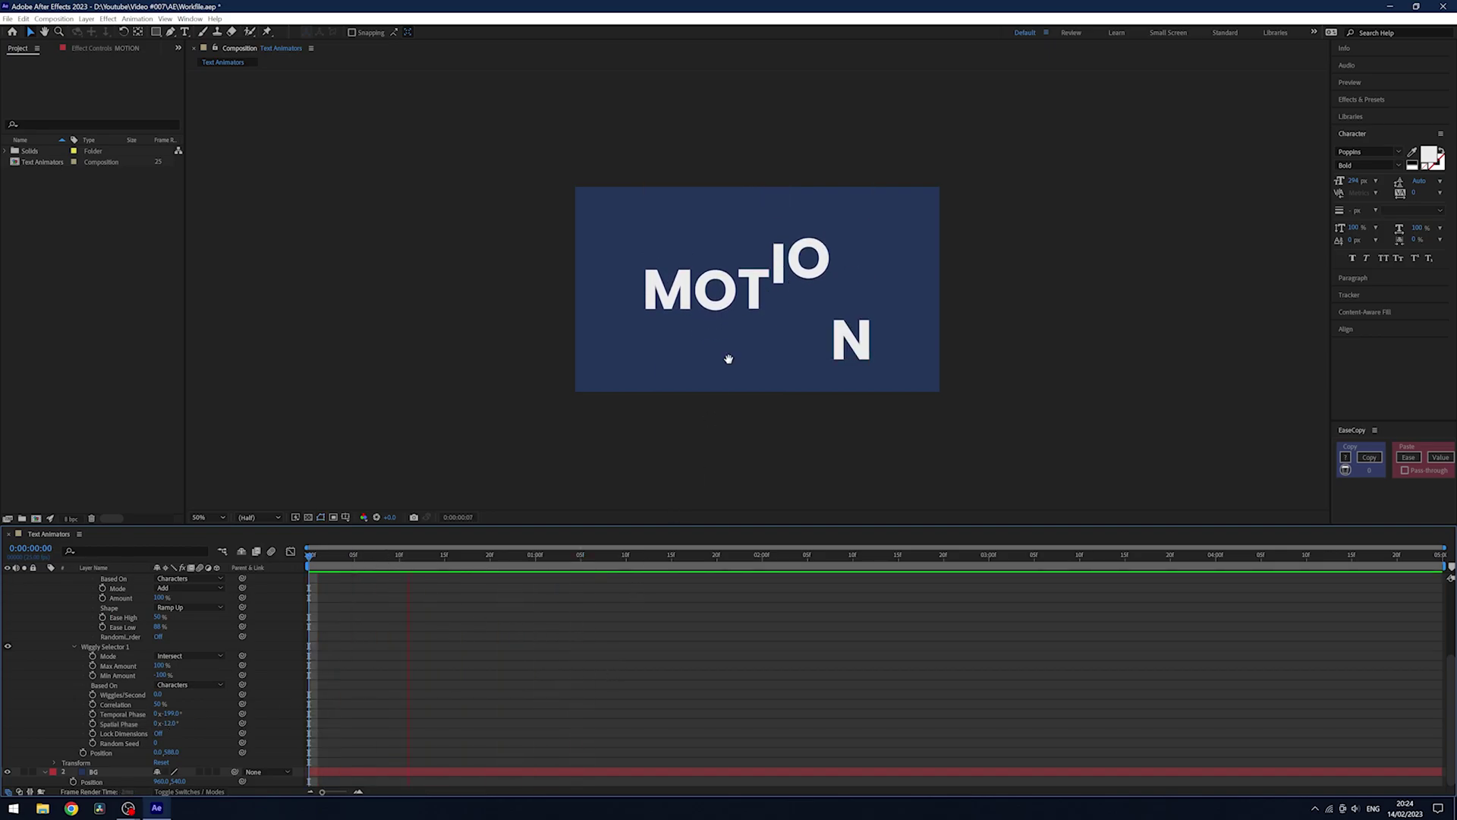
pyautogui.press('space')
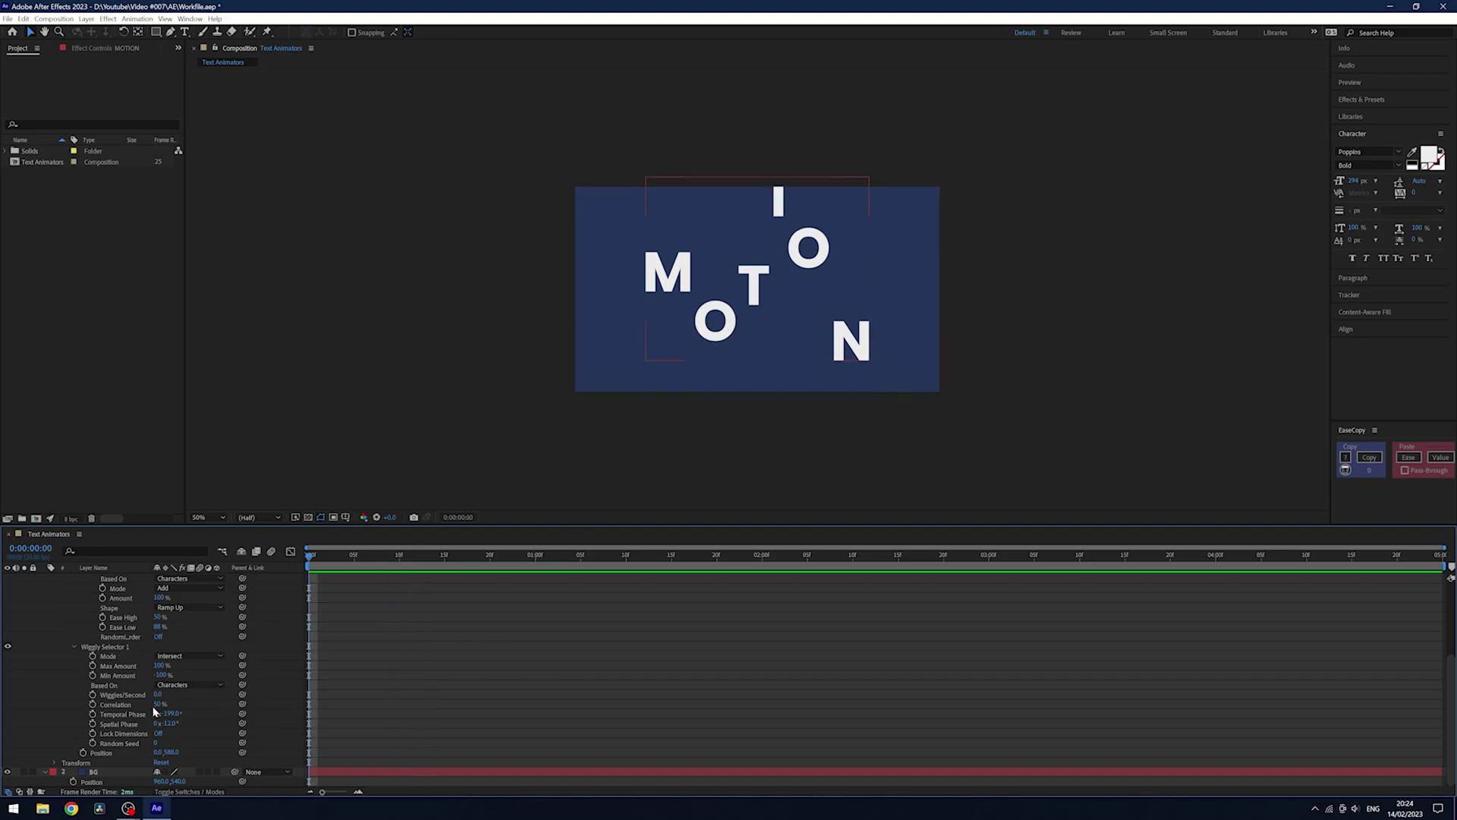
# - Test Wiggles/Second at 25, reset it to 0, turn Lock Dimensions On, and preview
pyautogui.moveTo(157, 694); pyautogui.dragTo(207, 696)
pyautogui.press('space')
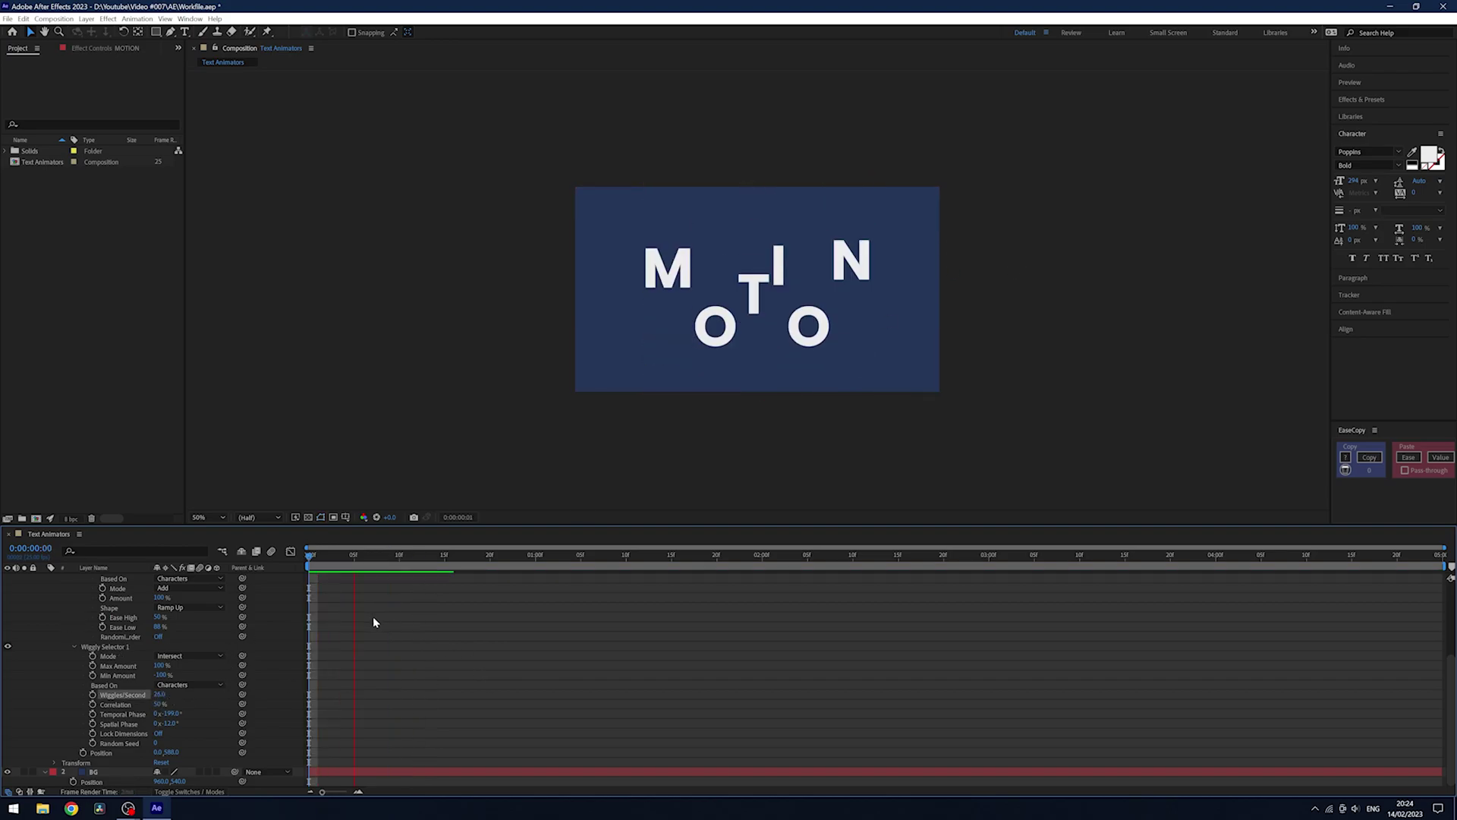
pyautogui.click(153, 696)
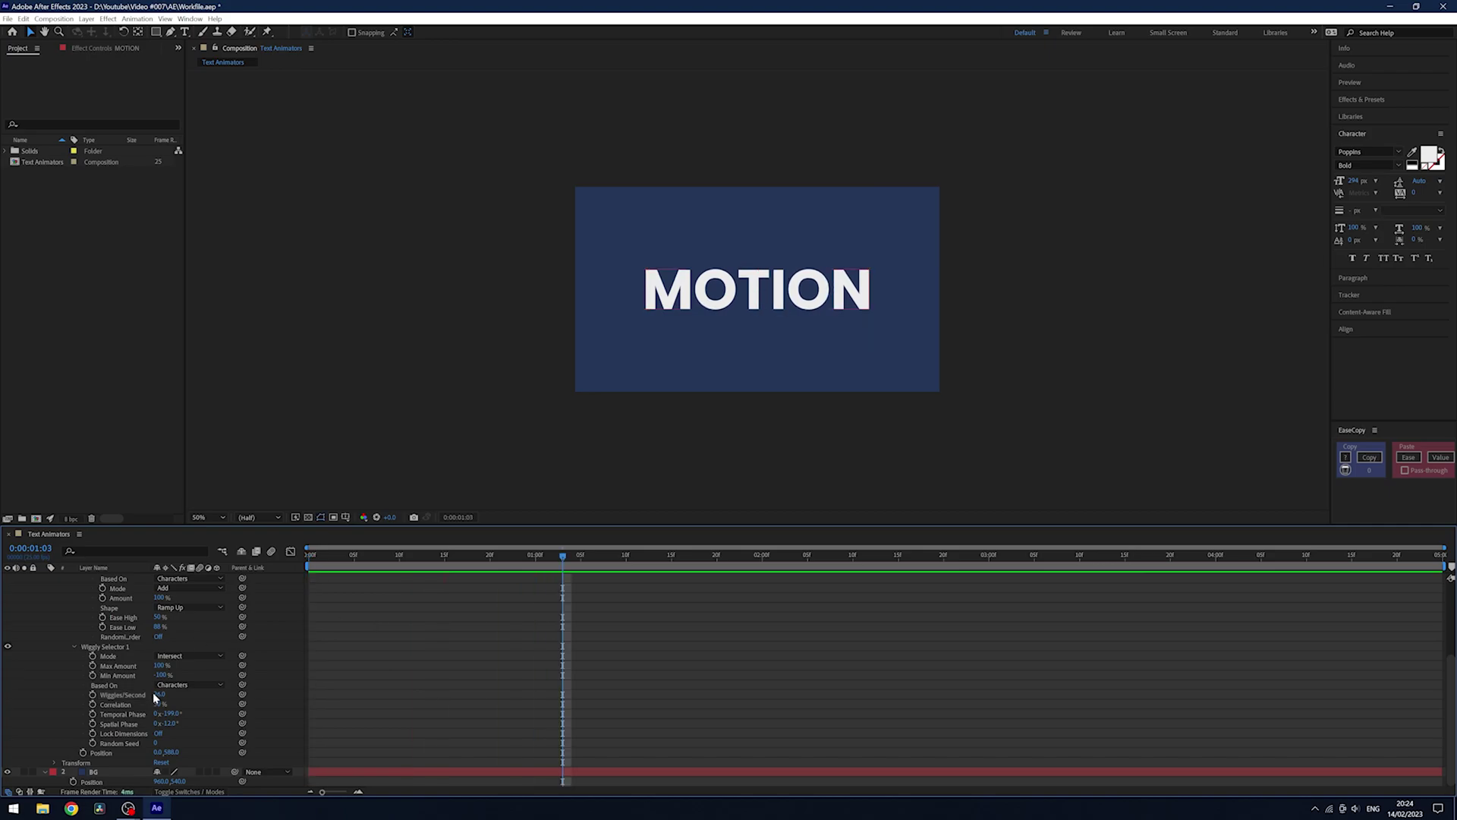
pyautogui.click(157, 696)
pyautogui.write('0')
pyautogui.press('Return')
pyautogui.click(159, 734)
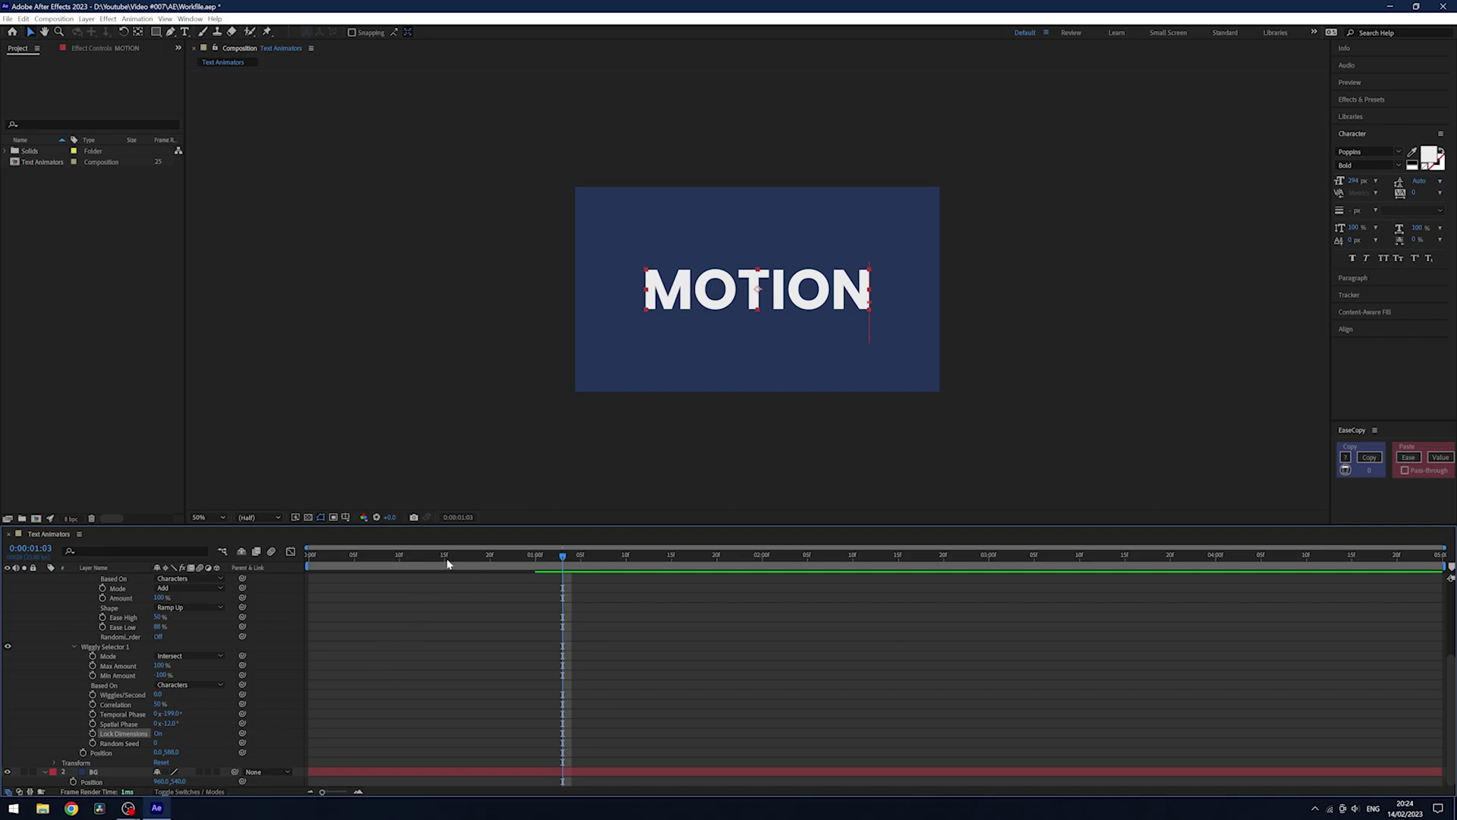
pyautogui.press('space')
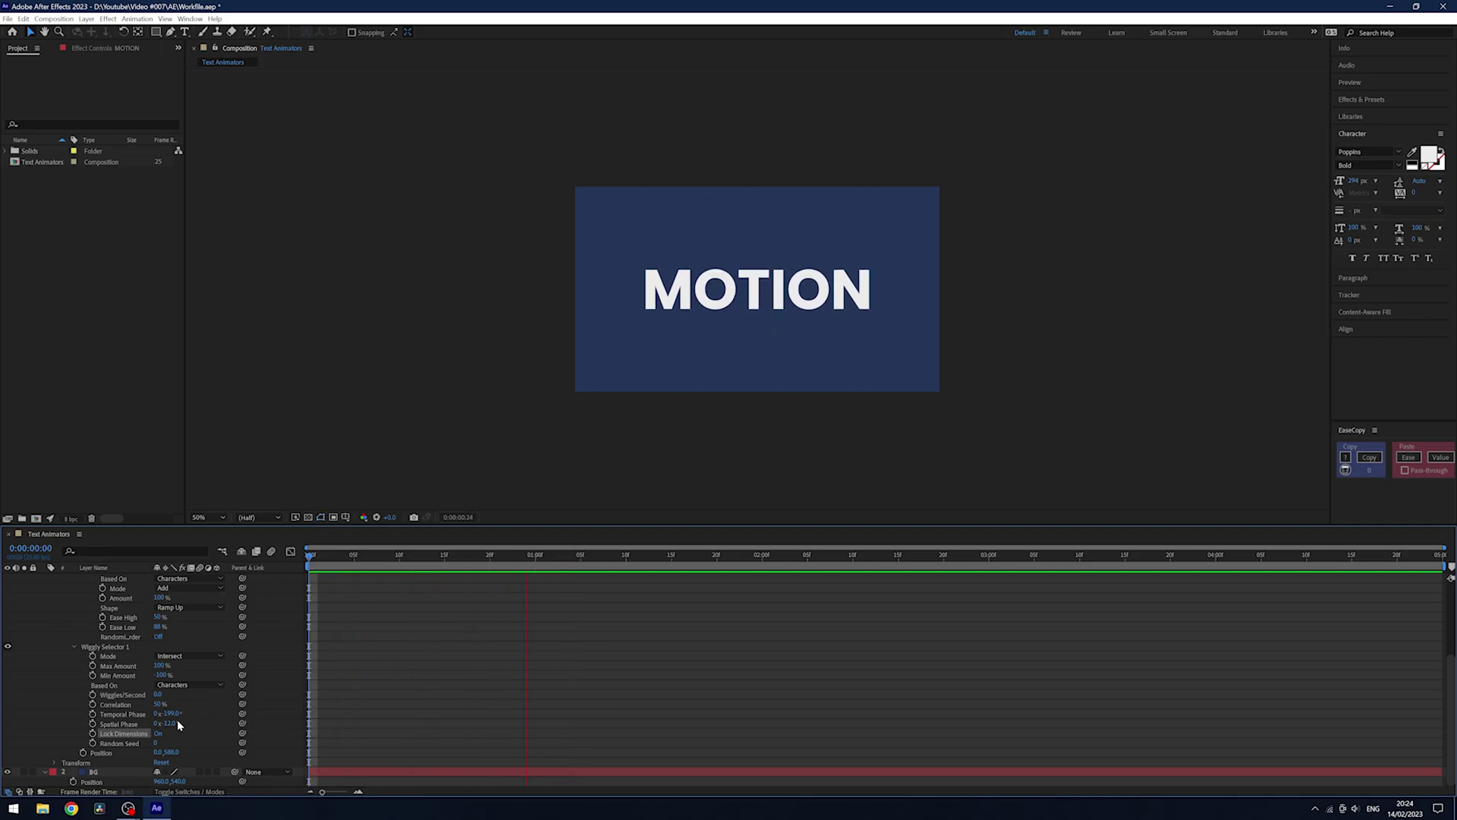